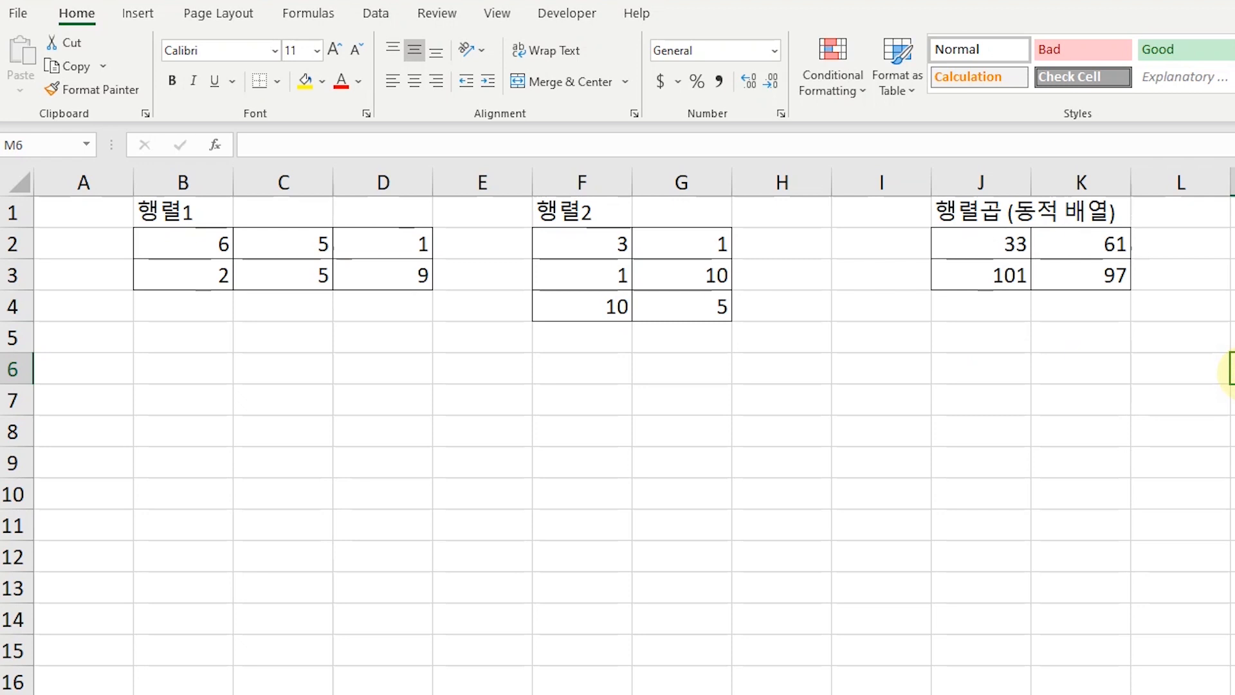
Step: Clear the existing matrix product result by deleting the contents of J2
key("Up")
key("Up")
key("Up")
key("Left")
key("Left")
key("Up")
key("Left")
key("Delete")
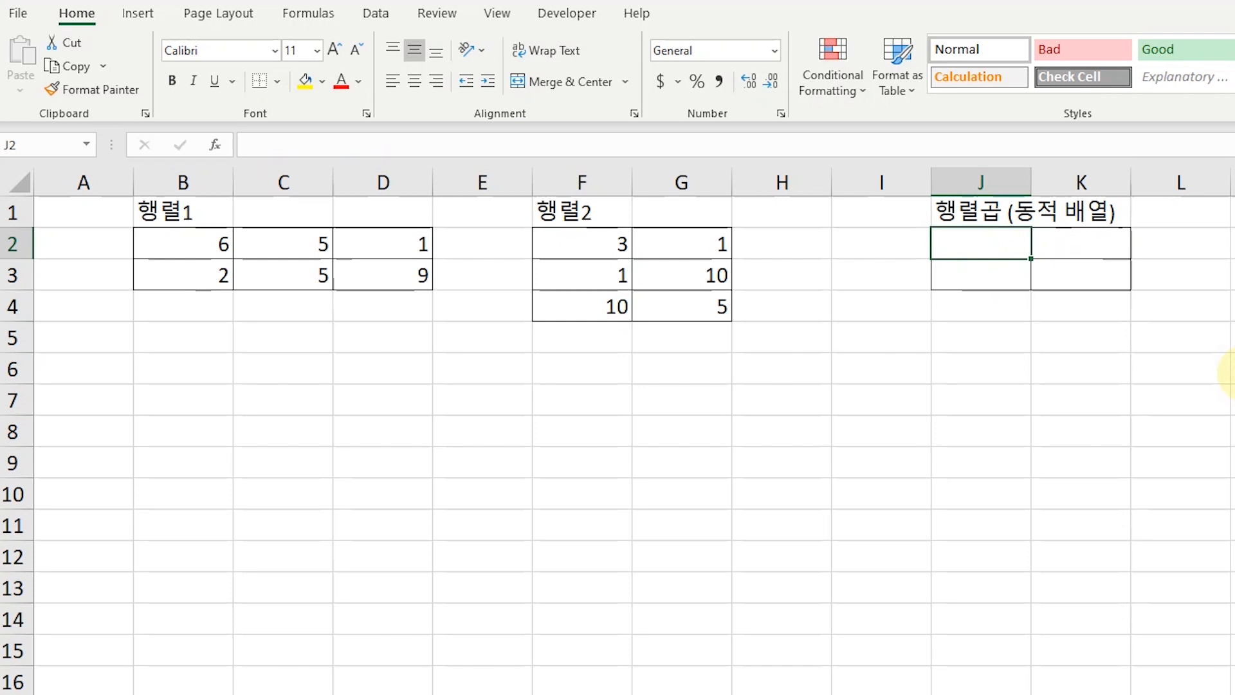
Step: Enter =MMULT(B2:D3,F2:G4) in J2 alone as a legacy array formula
type("=")
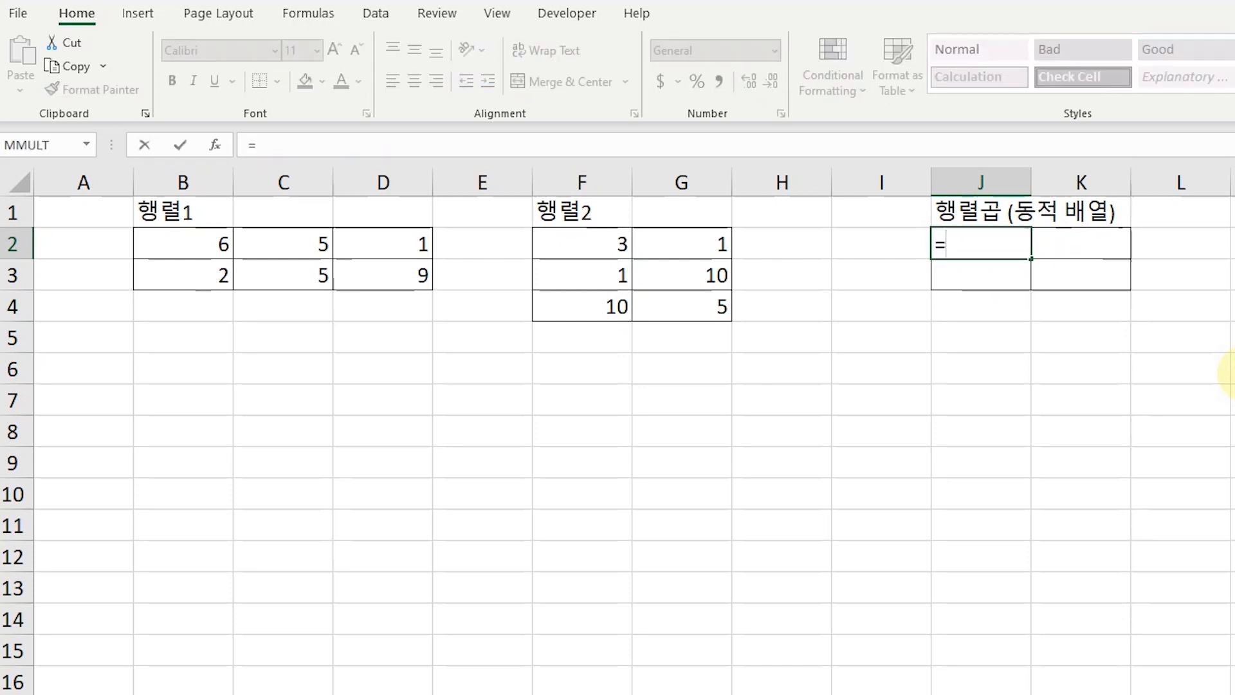
type("mm")
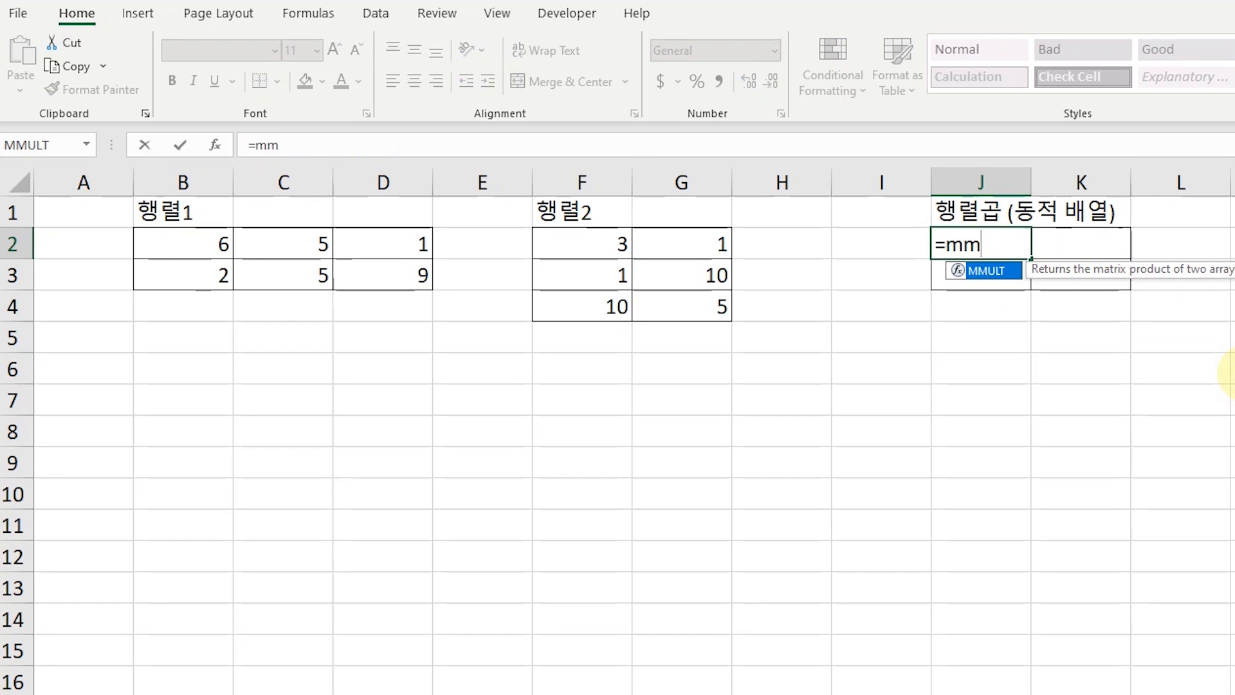
key("Tab")
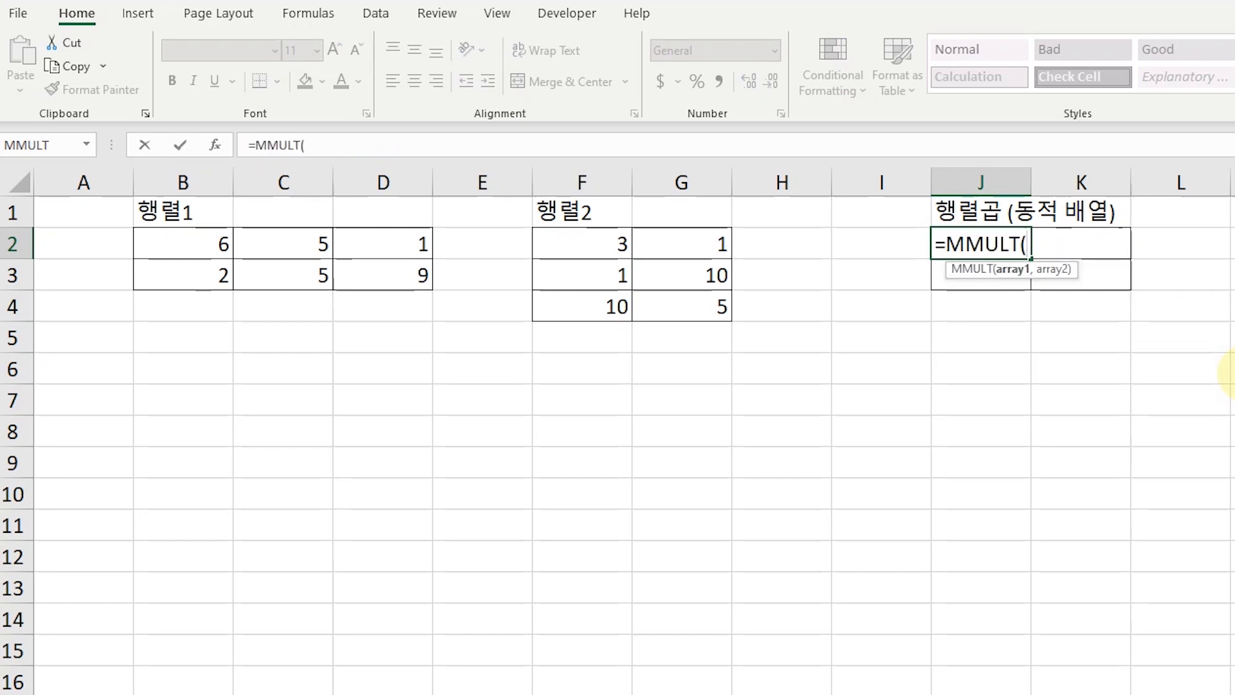
left_click_drag(171, 244, 366, 263)
type(",")
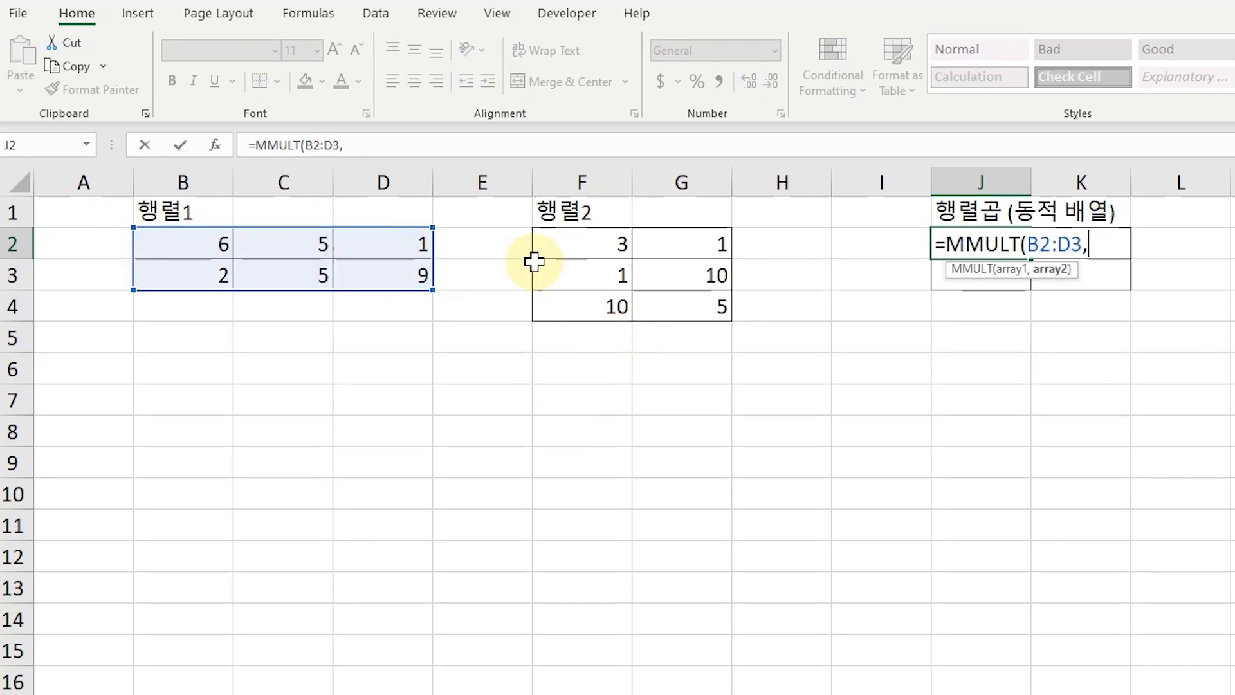
left_click_drag(566, 241, 681, 309)
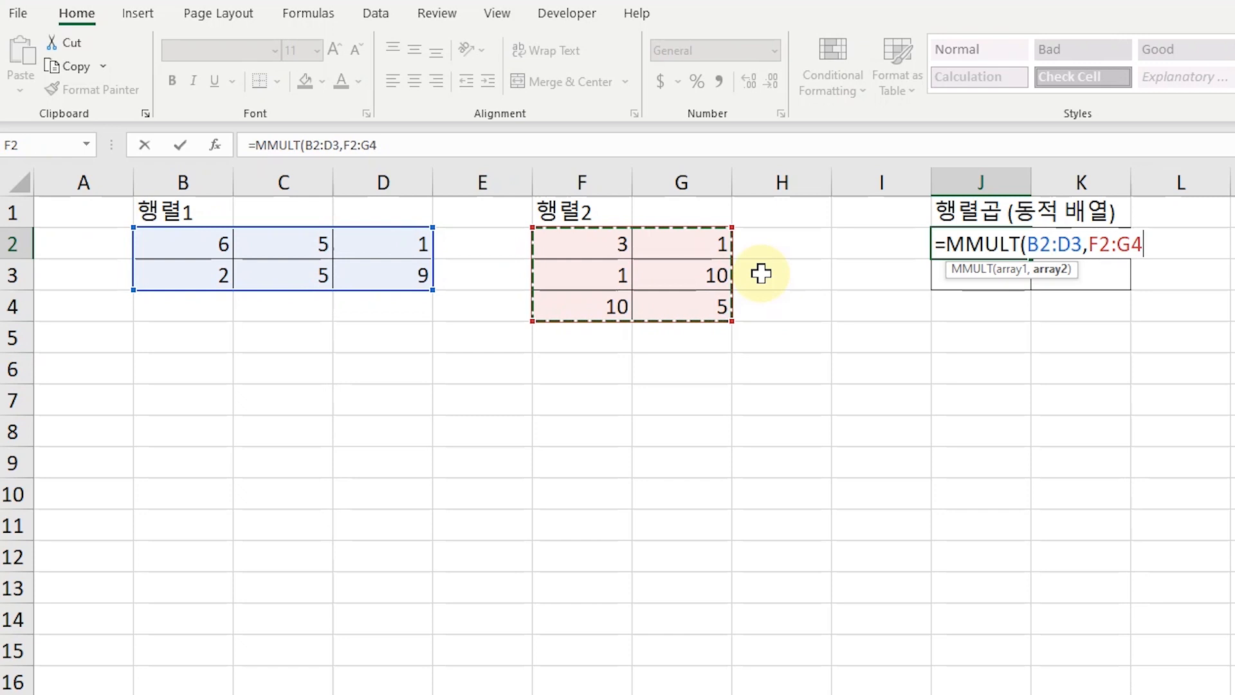
type(")")
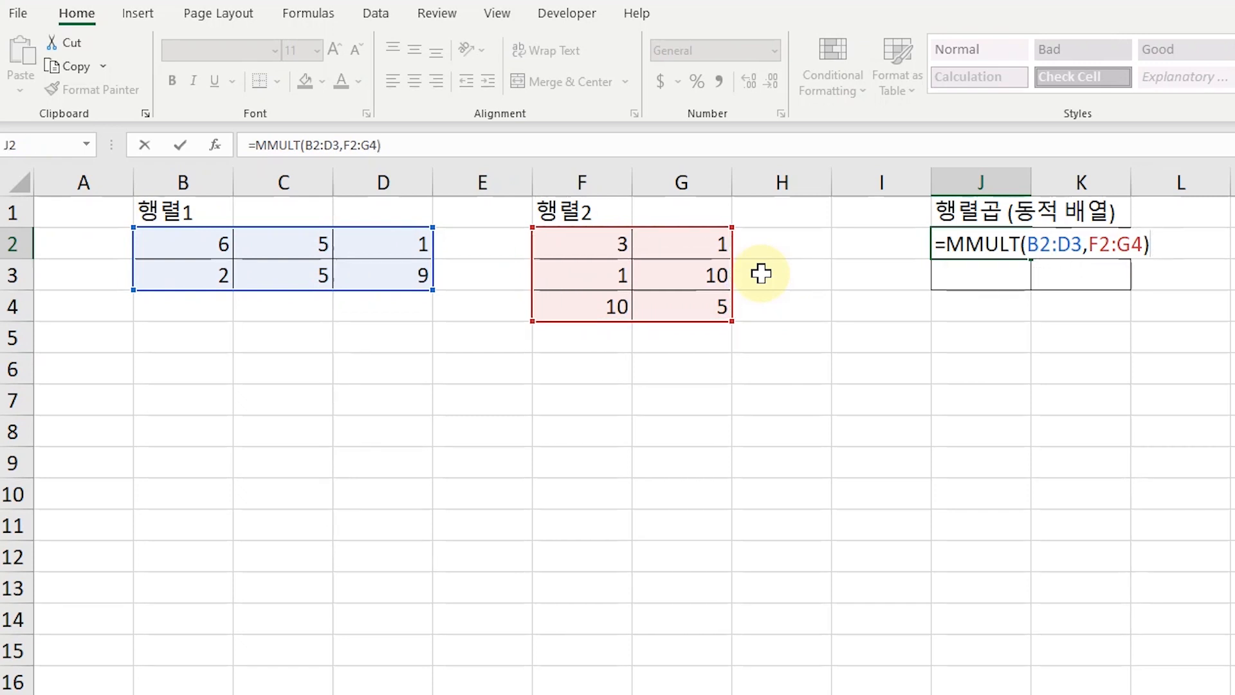
key("ctrl+shift+Return")
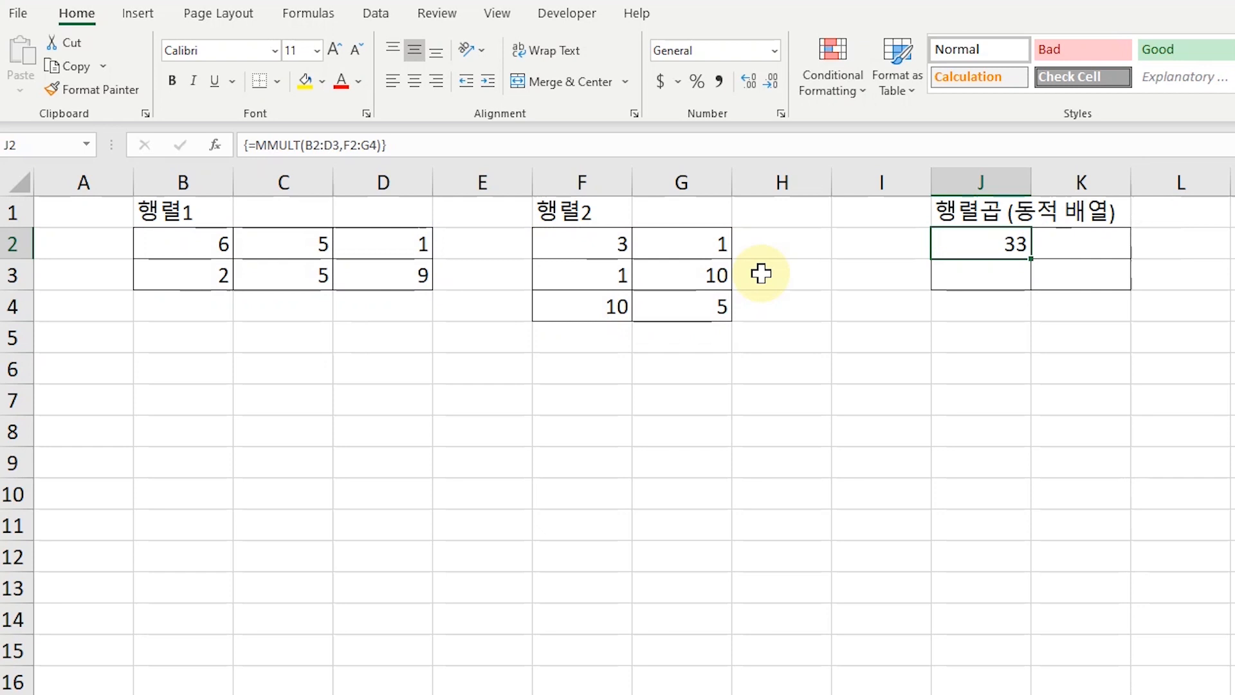
Step: Clear J2 and enter =MMULT(B2:D3,F2:G4) as a legacy array formula across J2:K3
key("Delete")
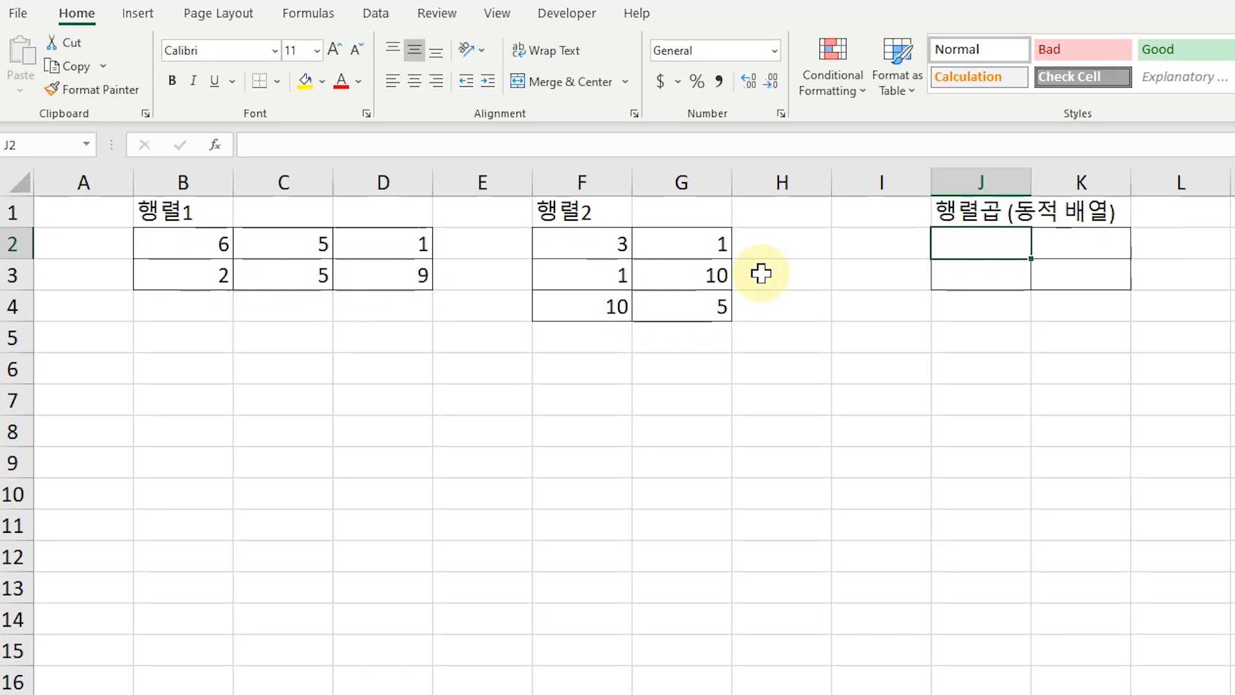
key("shift+Right")
key("shift+Down")
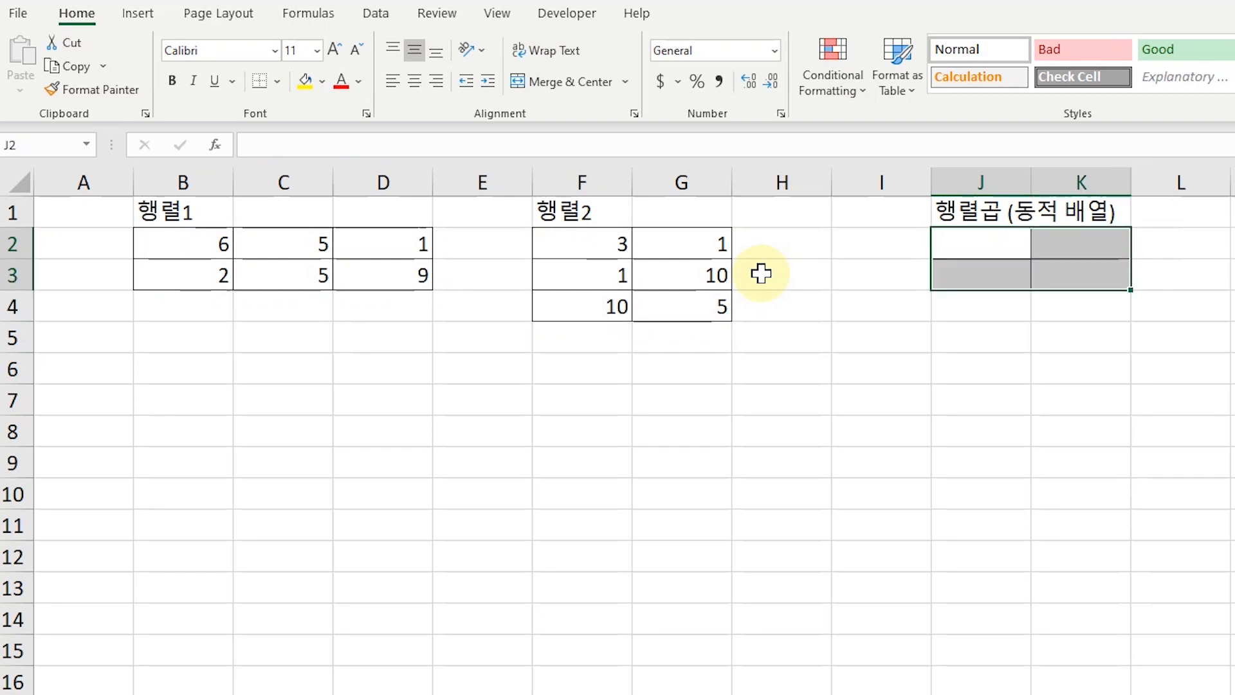
left_click(856, 145)
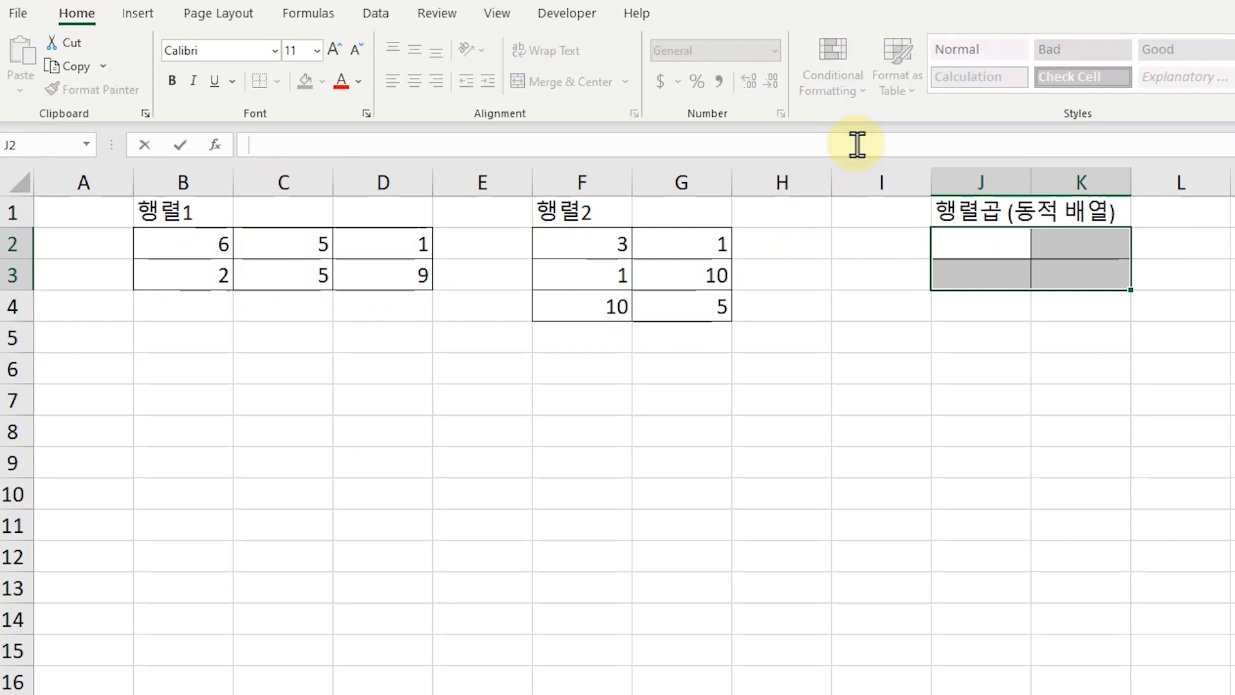
type("=")
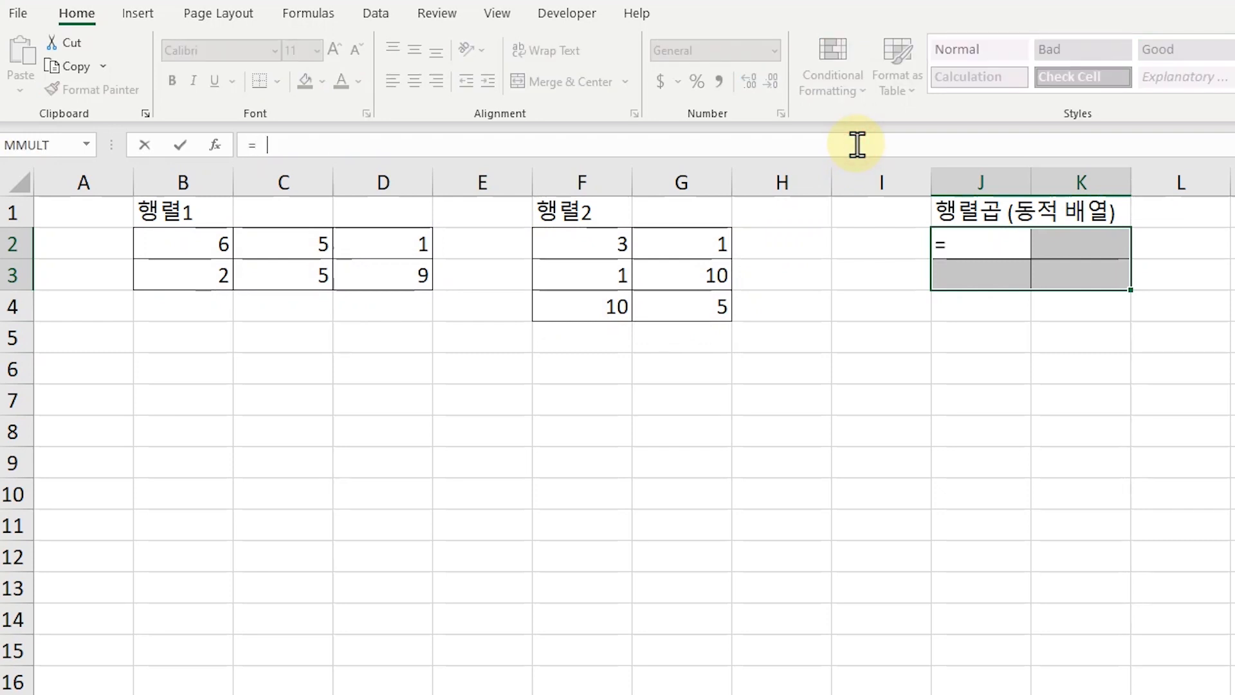
type("mmult(")
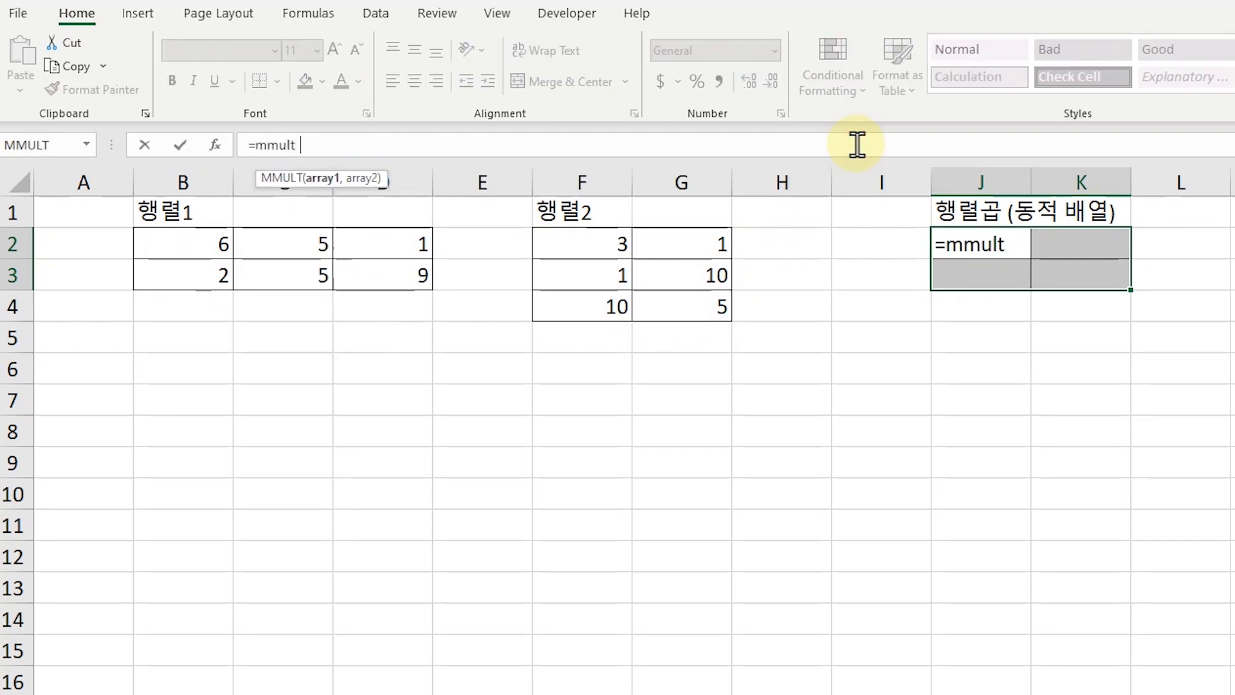
left_click(211, 245)
left_click_drag(317, 245, 377, 279)
type(",")
left_click_drag(574, 238, 686, 303)
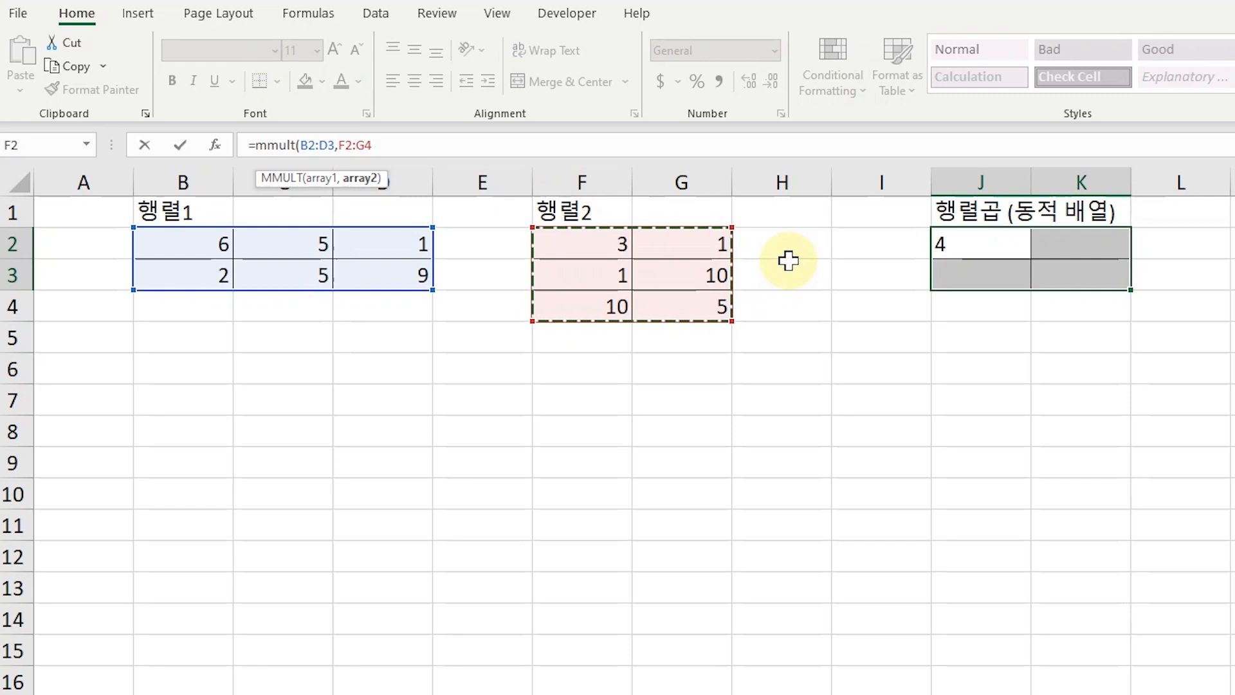
key("ctrl+shift+Return")
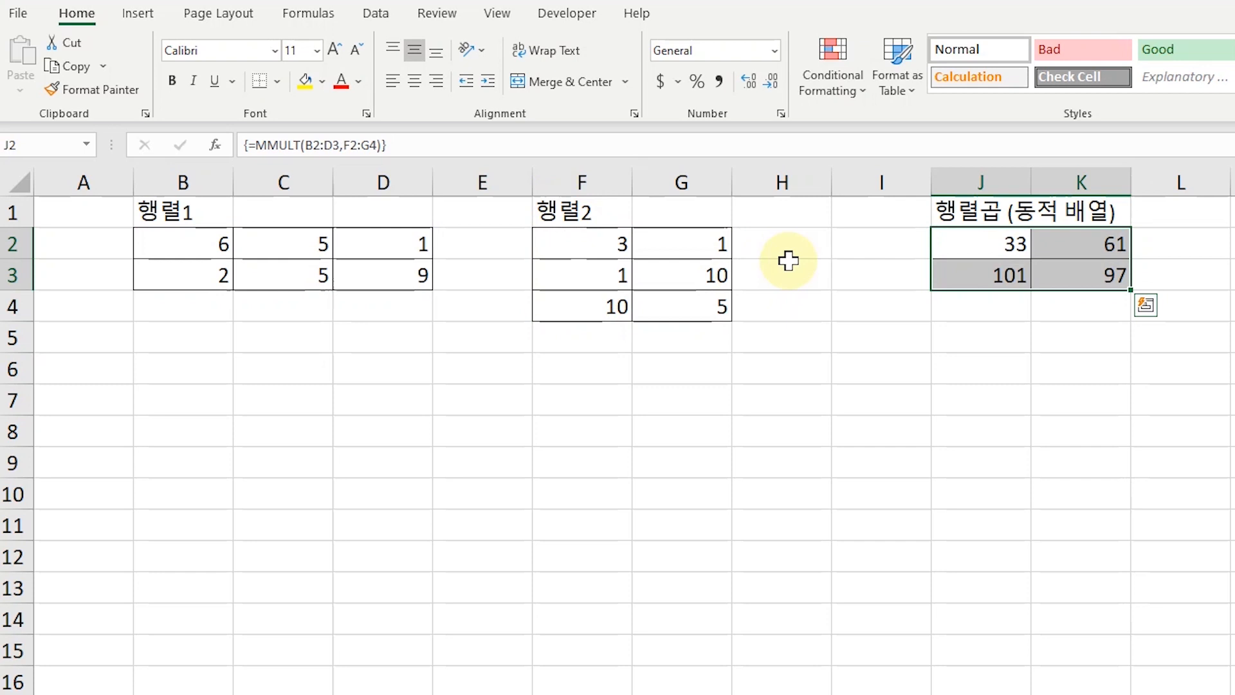
Step: Delete the legacy array formula from the whole range J2:K3
key("Up")
key("Down")
key("shift+Down")
key("shift+Right")
key("Delete")
key("Up")
key("Down")
Step: Enter =MMULT(B2:D3,F2:G4) in J2 as an ordinary dynamic array formula
type("=")
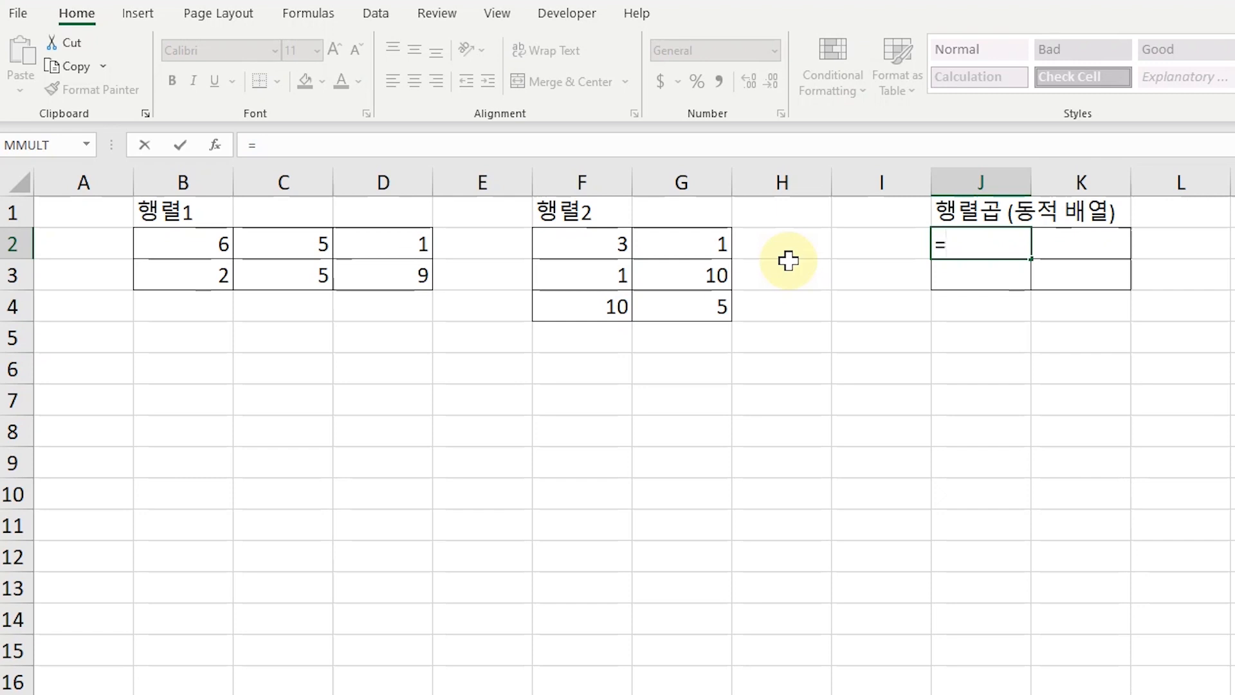
type("mmlu")
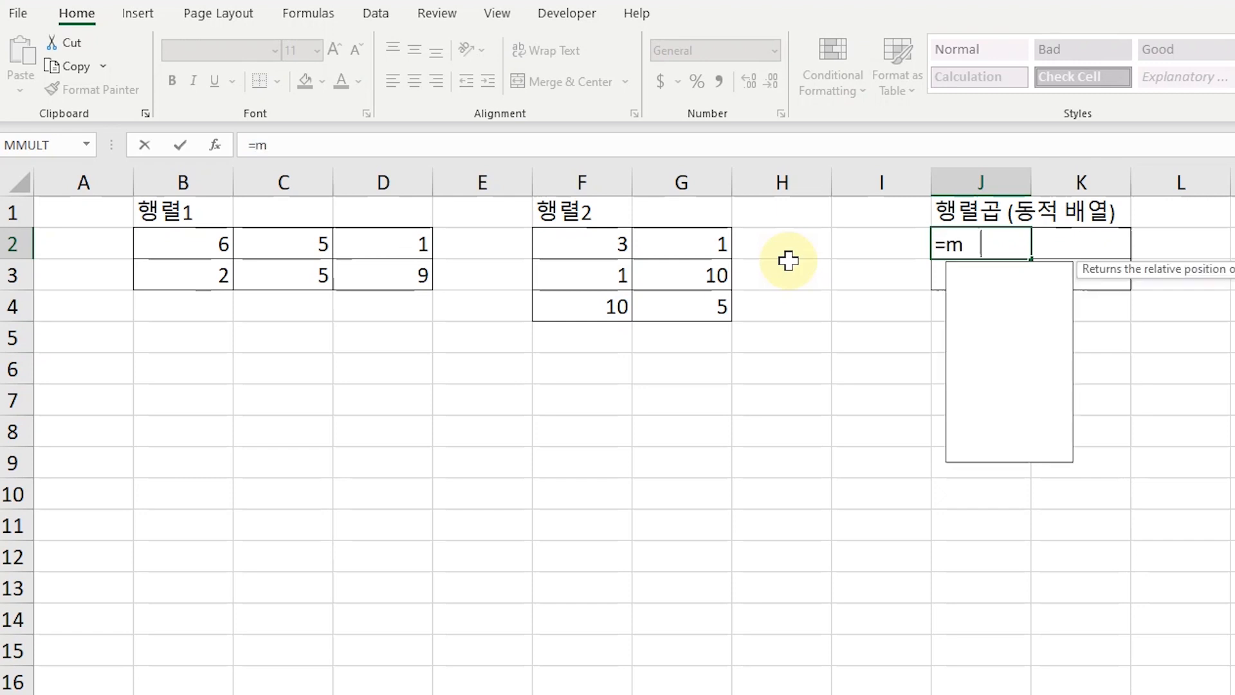
key("BackSpace")
key("BackSpace")
type("ult(")
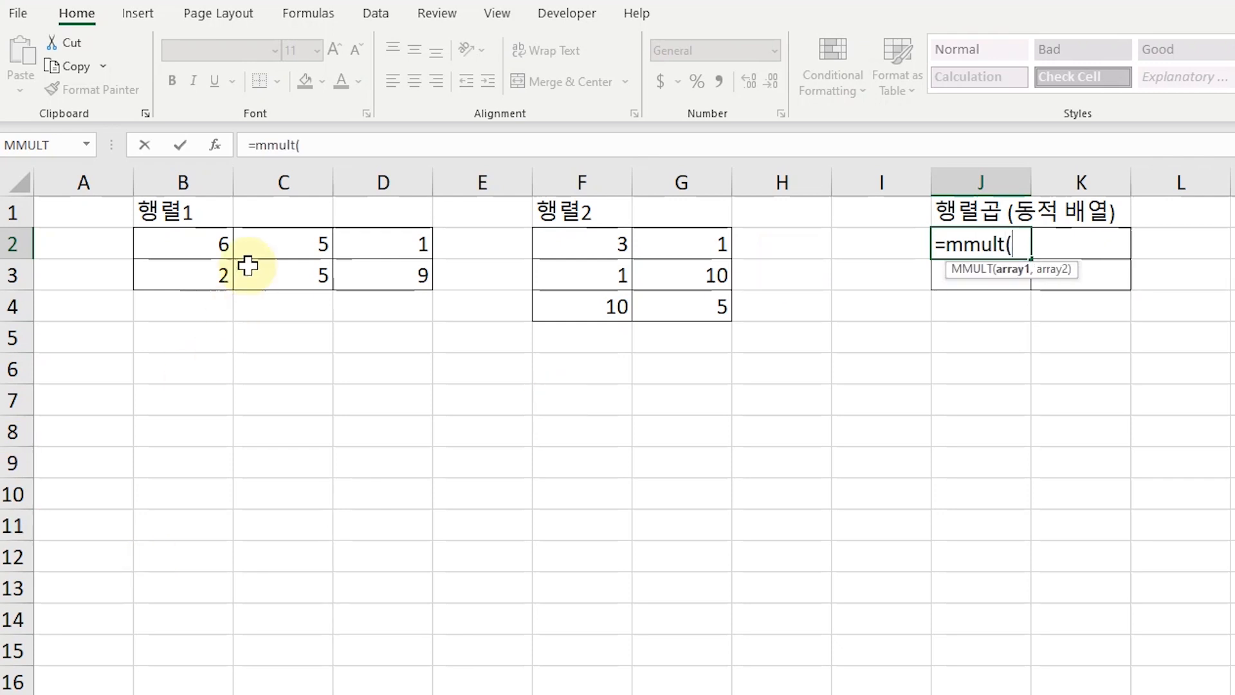
left_click_drag(193, 244, 382, 281)
type(",")
left_click_drag(553, 246, 683, 309)
type(")")
key("Return")
Step: Inspect the formula in J2 and compare it with the spilled cell K2
key("Up")
key("Right")
key("Left")
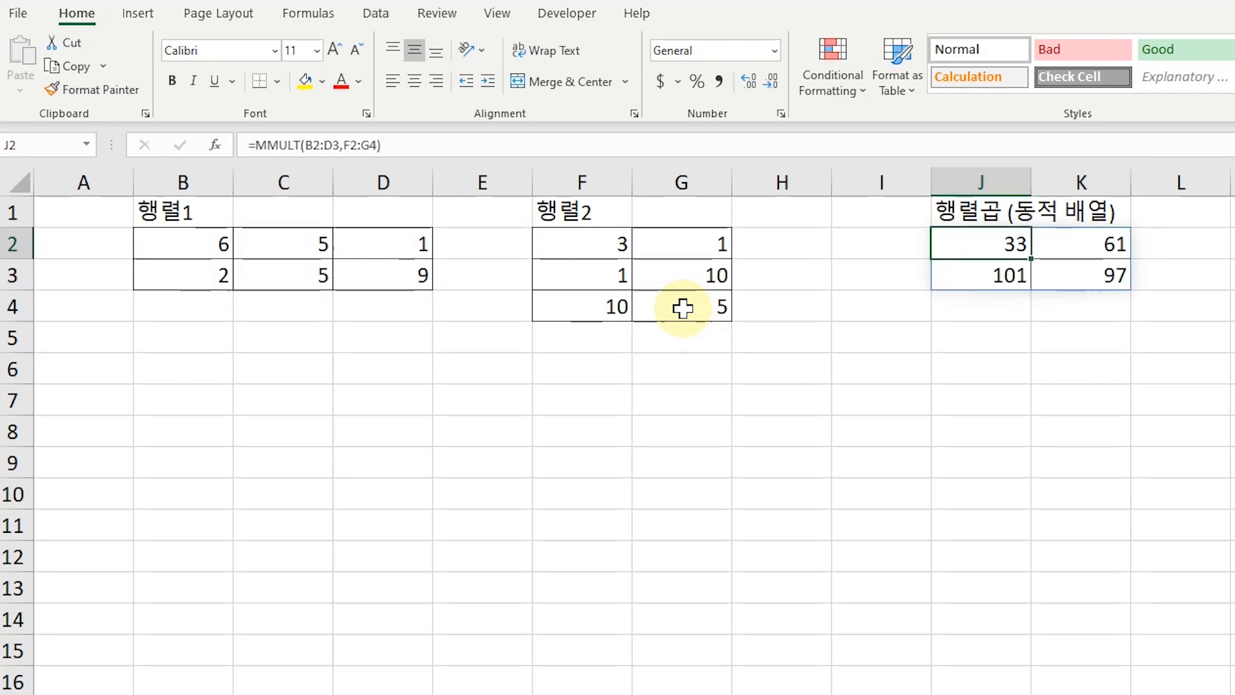
left_click(977, 244)
left_click(346, 145)
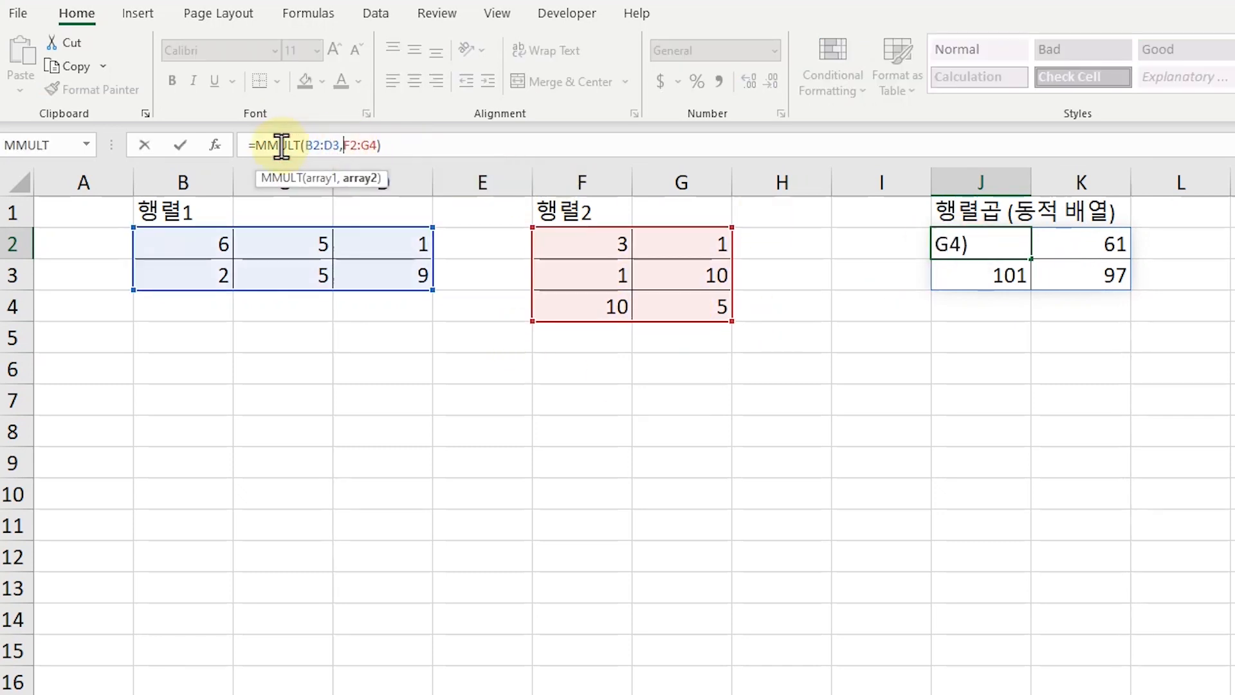
left_click(444, 139)
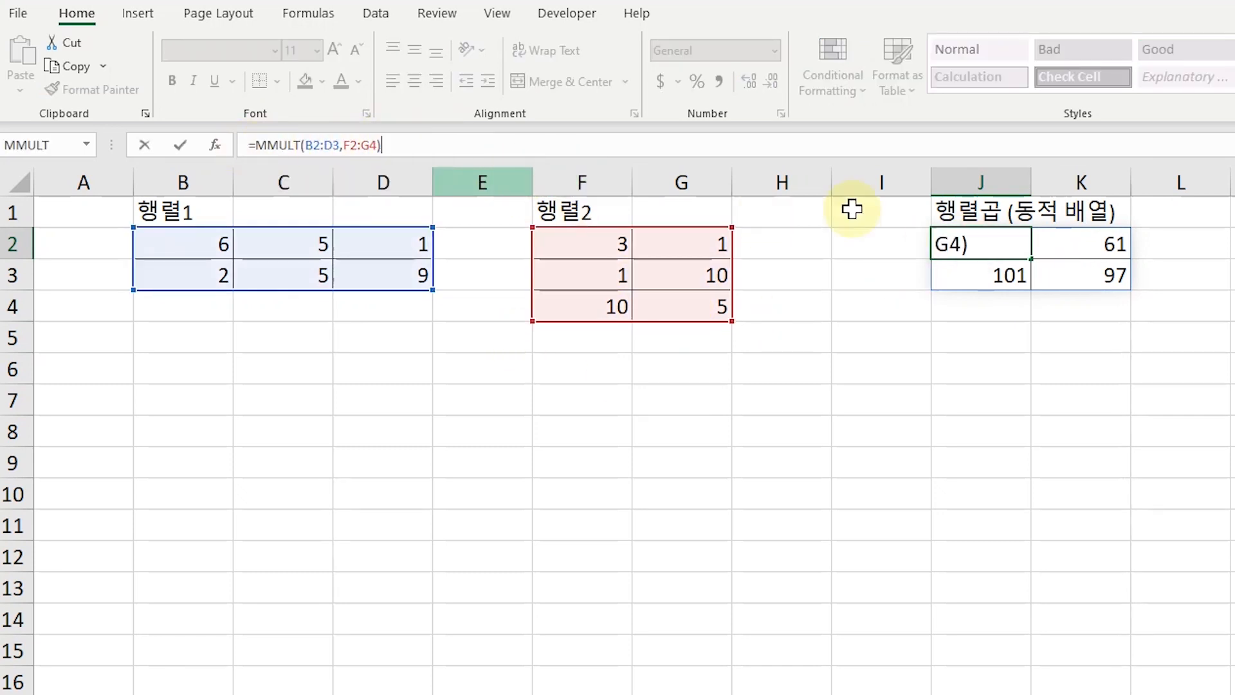
left_click(1099, 246)
left_click(343, 141)
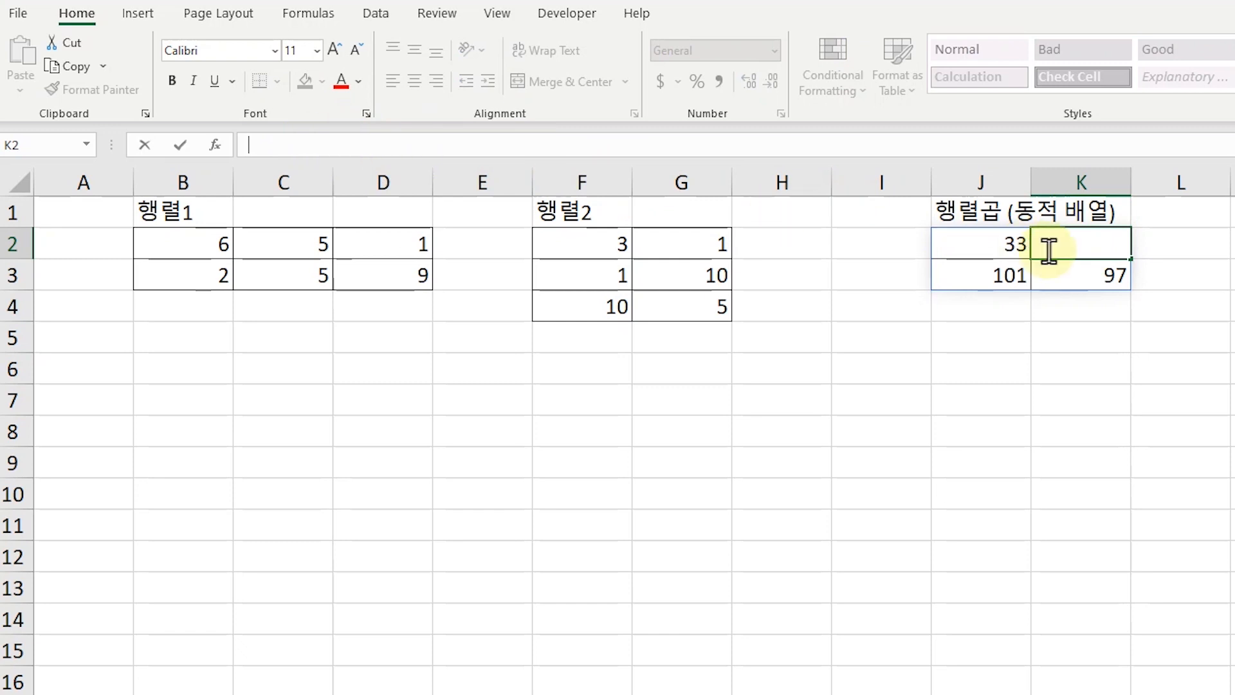
left_click(1233, 256)
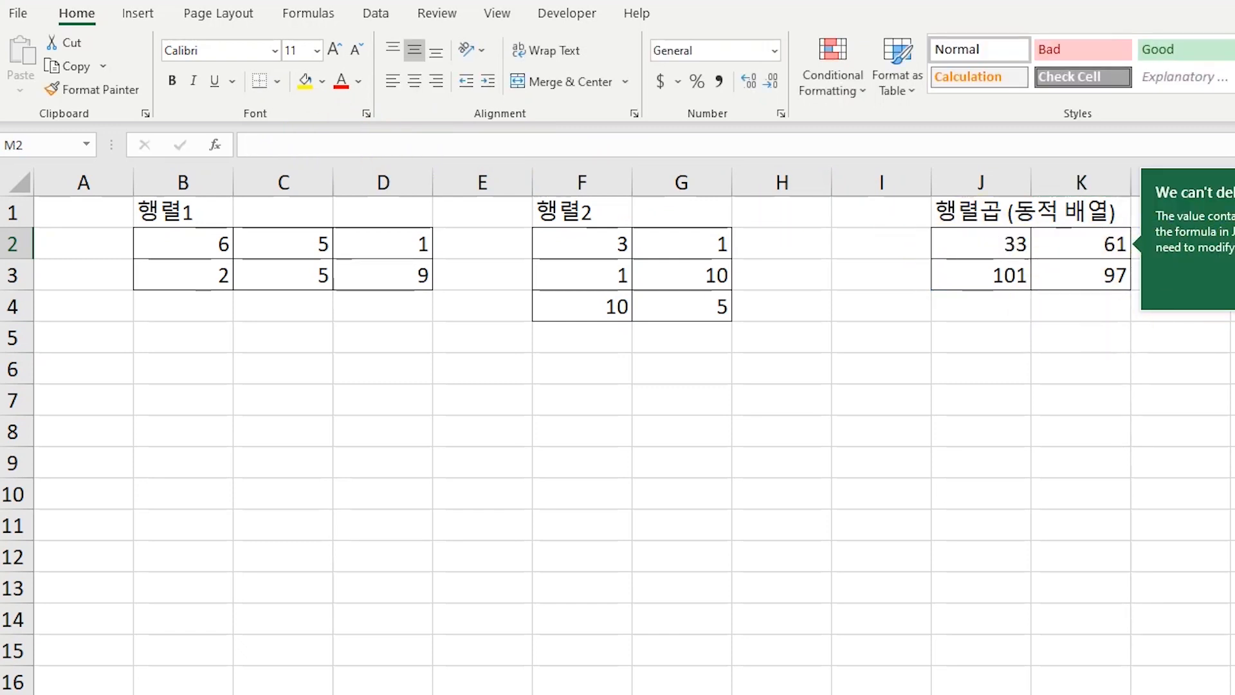
left_click(1191, 253)
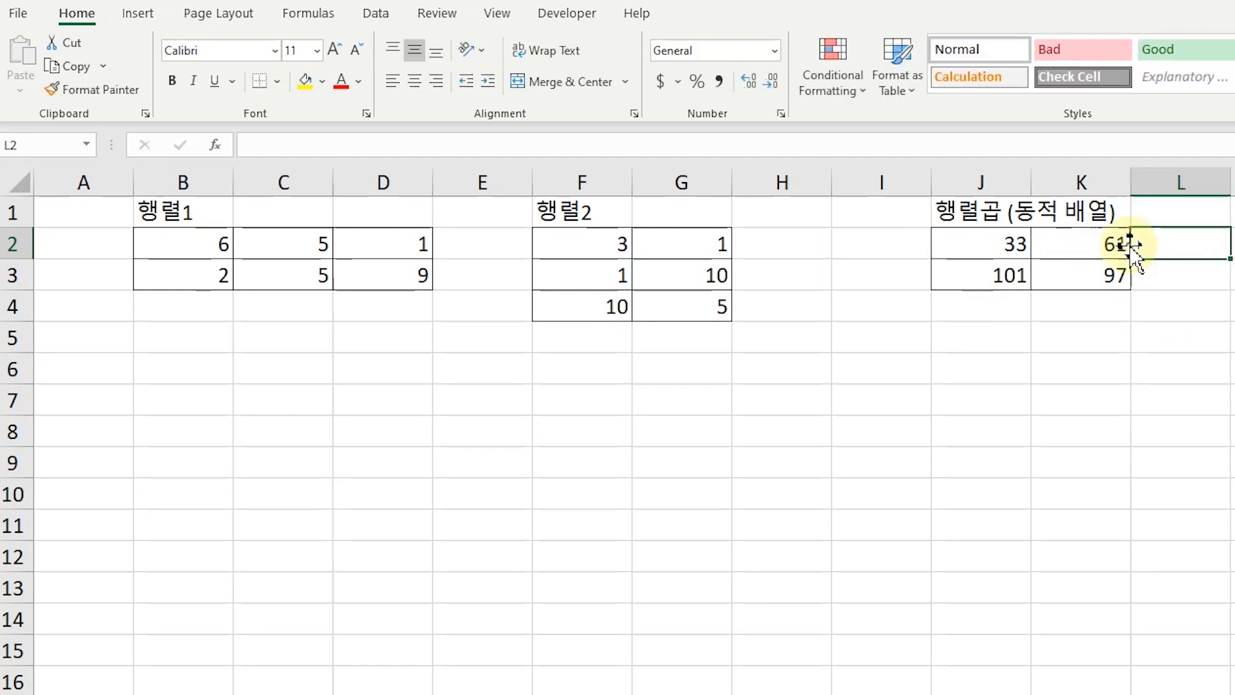
Step: Copy the product matrix J2:K3 and paste it as values only, starting at M2
key("Left")
key("Down")
key("Left")
key("Up")
key("shift+Right")
key("shift+Down")
key("ctrl+c")
key("Right")
key("Right")
key("Right")
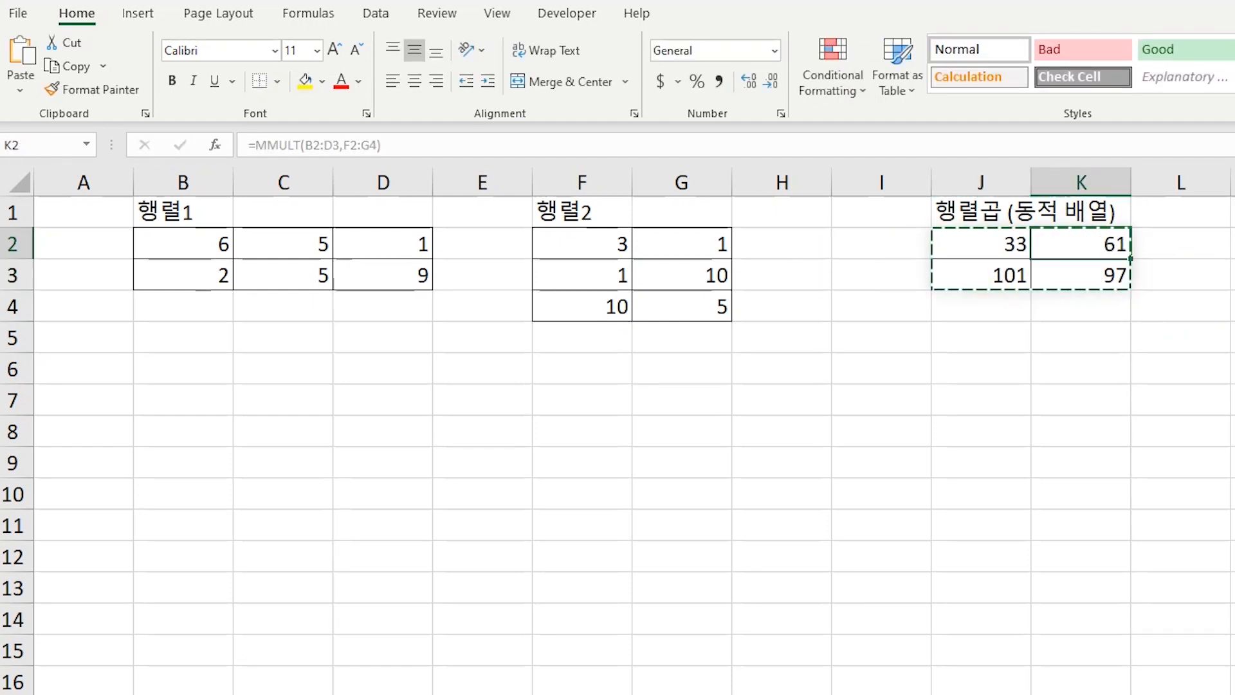
key("shift+F10")
key("s")
key("s")
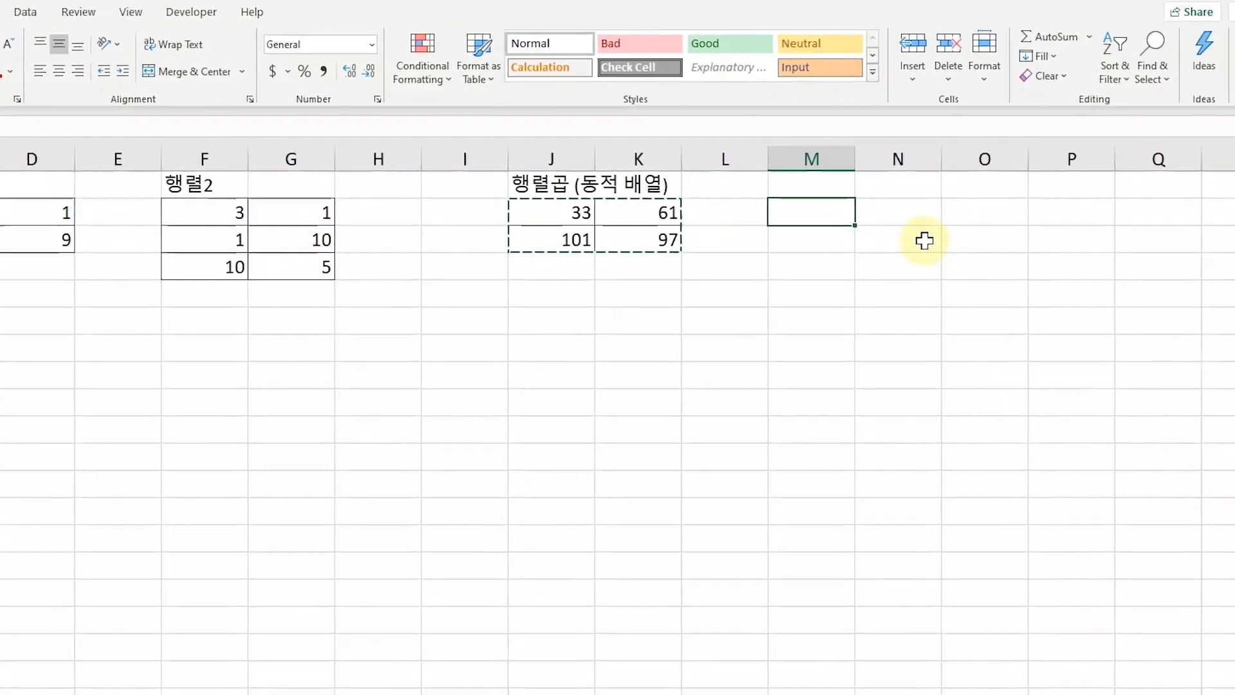
key("v")
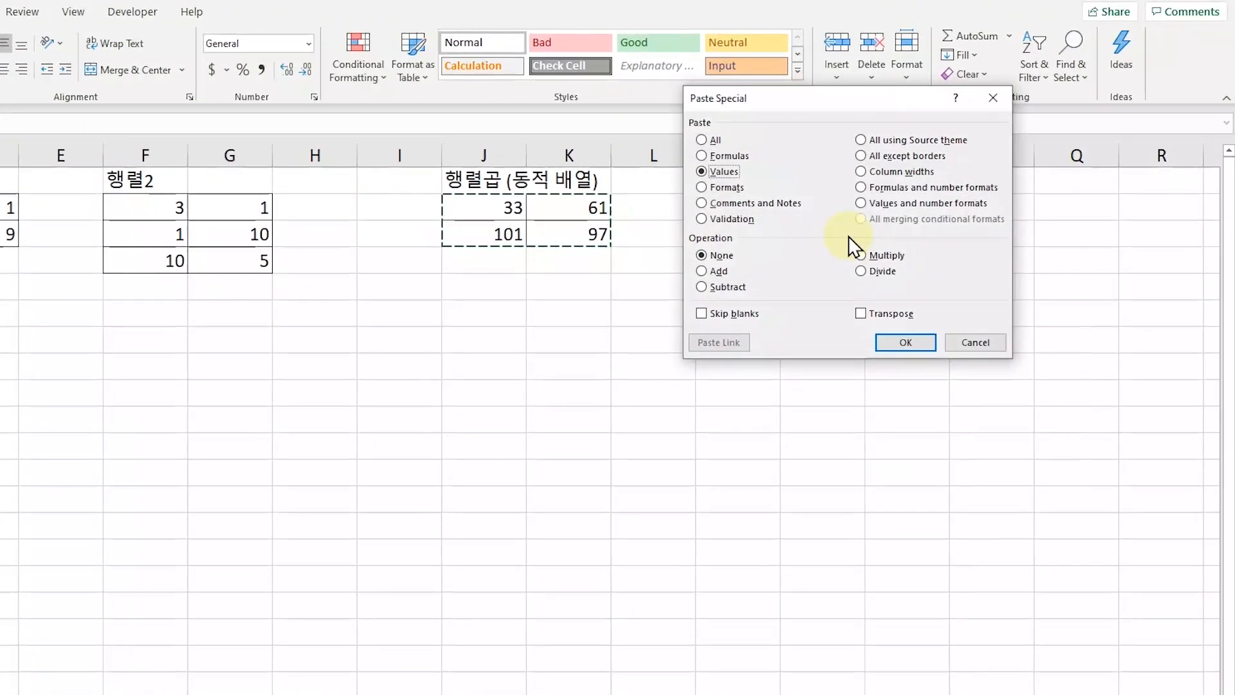
key("Return")
Step: Compare the pasted values starting at M2 with the spilled formula cells in J2:K3
key("Up")
key("Left")
key("Left")
key("Down")
key("Right")
key("Right")
key("Right")
key("Down")
key("Up")
key("Left")
key("shift+Right")
key("shift+Down")
key("Left")
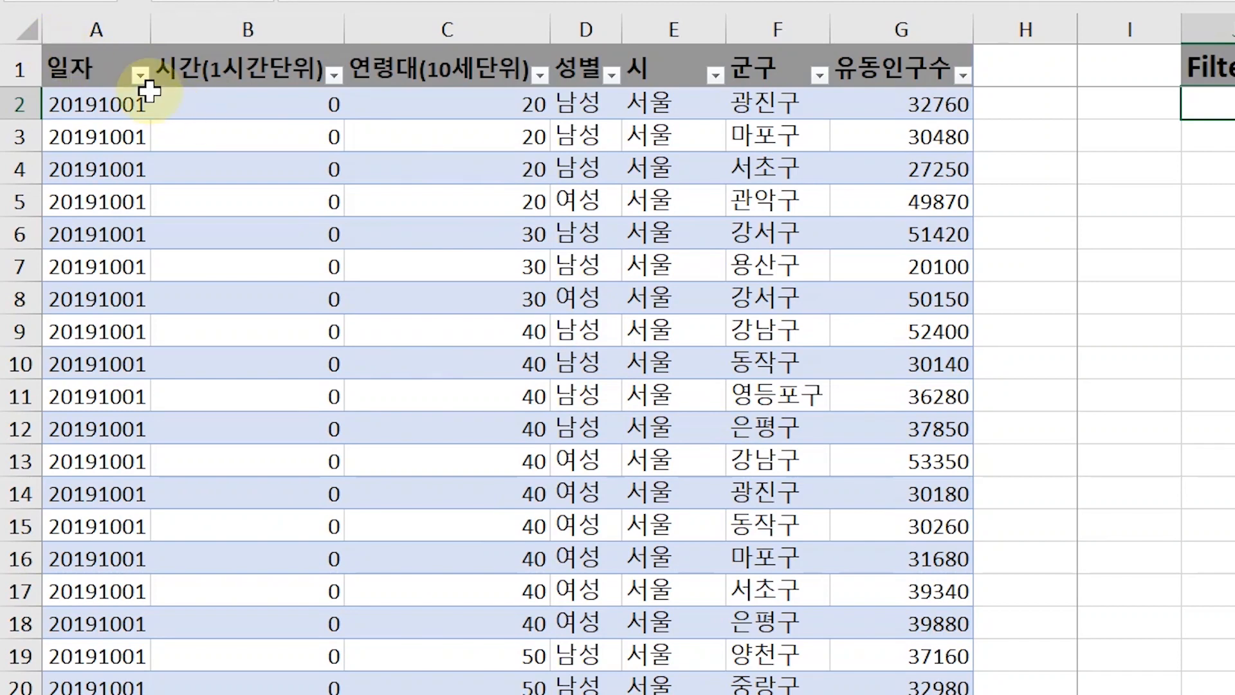
Step: Filter the 일자 column of the population table to show only 20191003
left_click(140, 76)
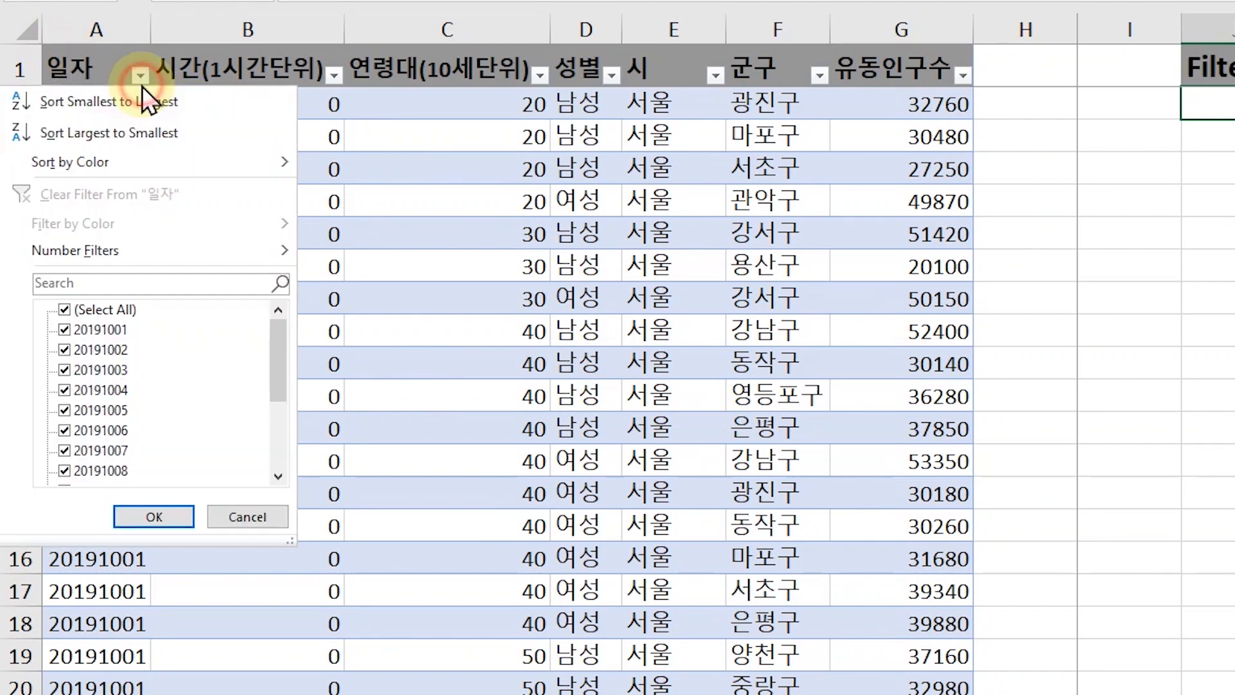
left_click(63, 309)
left_click(64, 370)
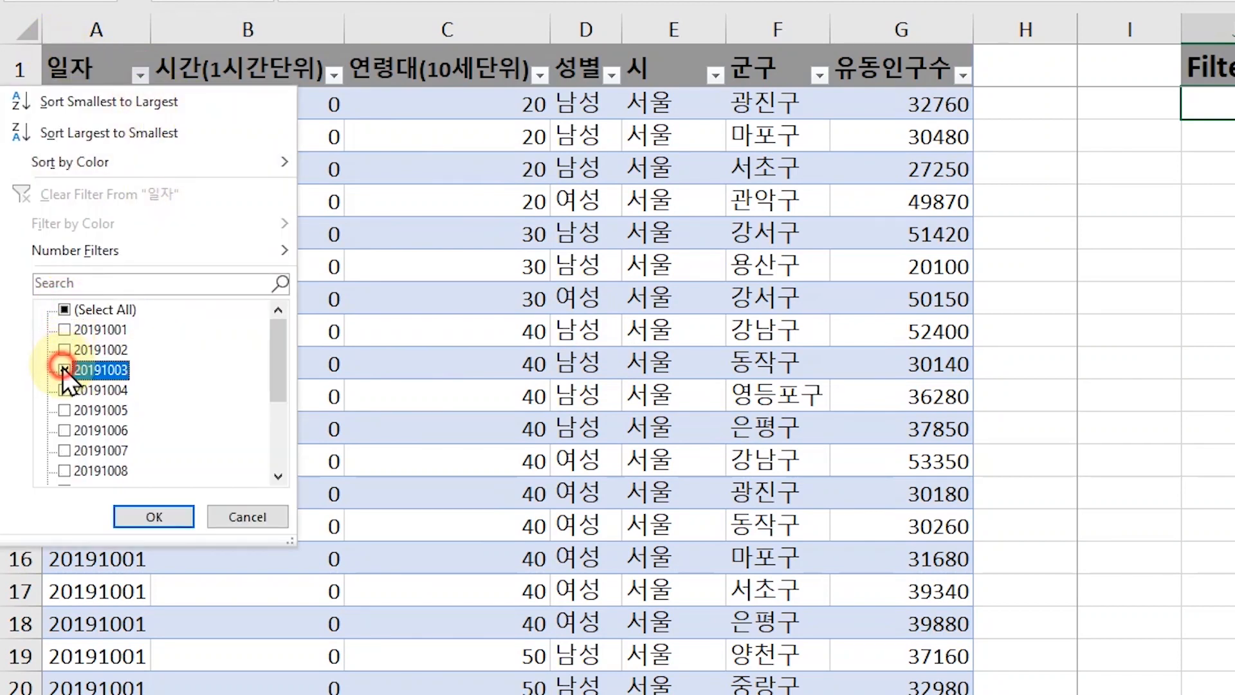
left_click(184, 525)
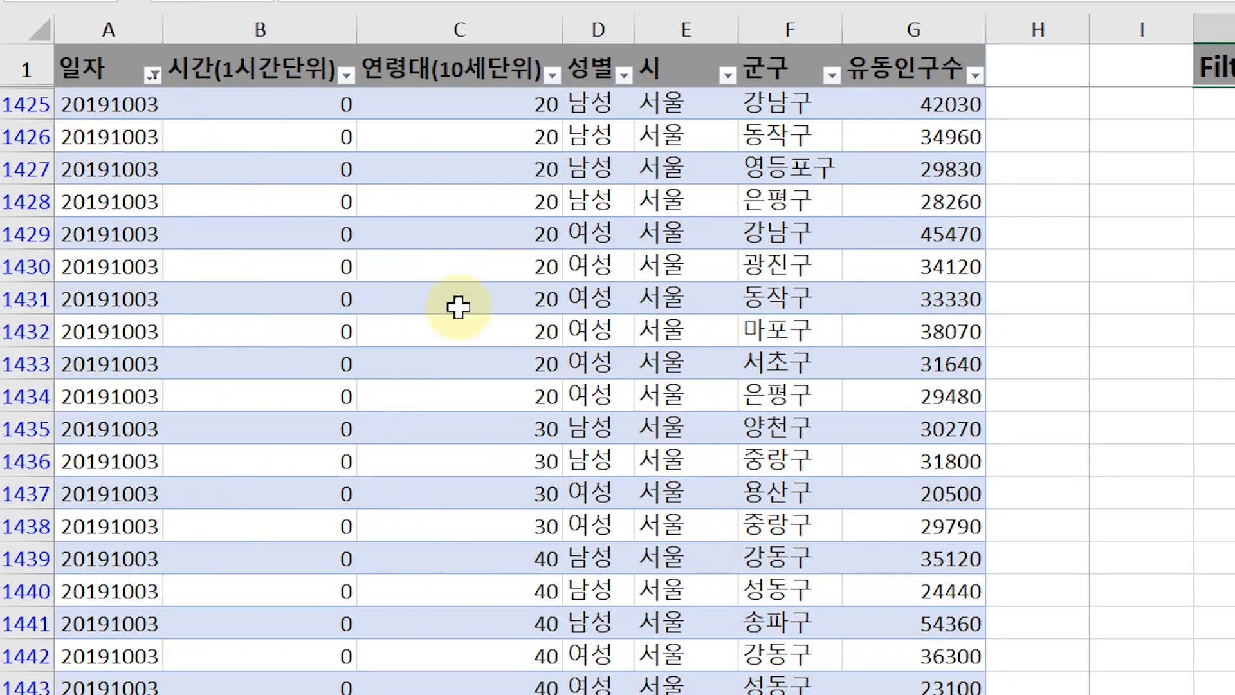
Step: Reselect all dates in the 일자 filter to restore every table row
left_click(152, 76)
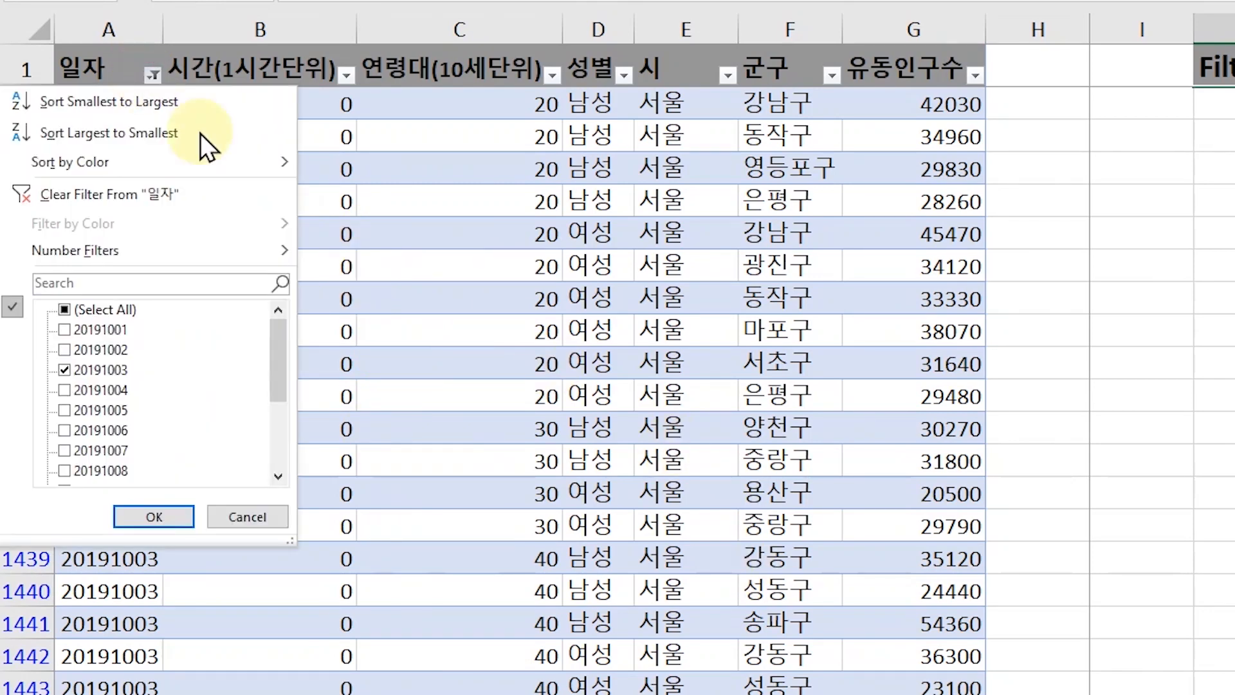
left_click(63, 309)
left_click(150, 520)
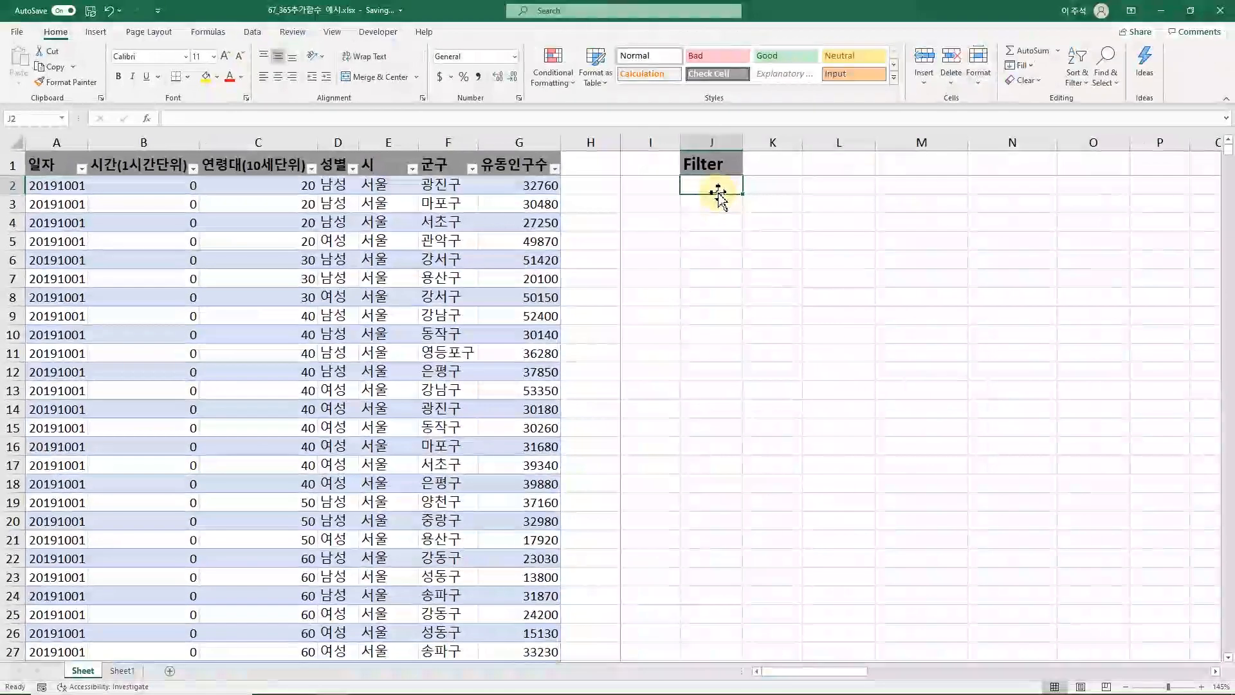
Step: Start a FILTER formula in J2 with the entire population table, Table1, as the array argument
type("=fil")
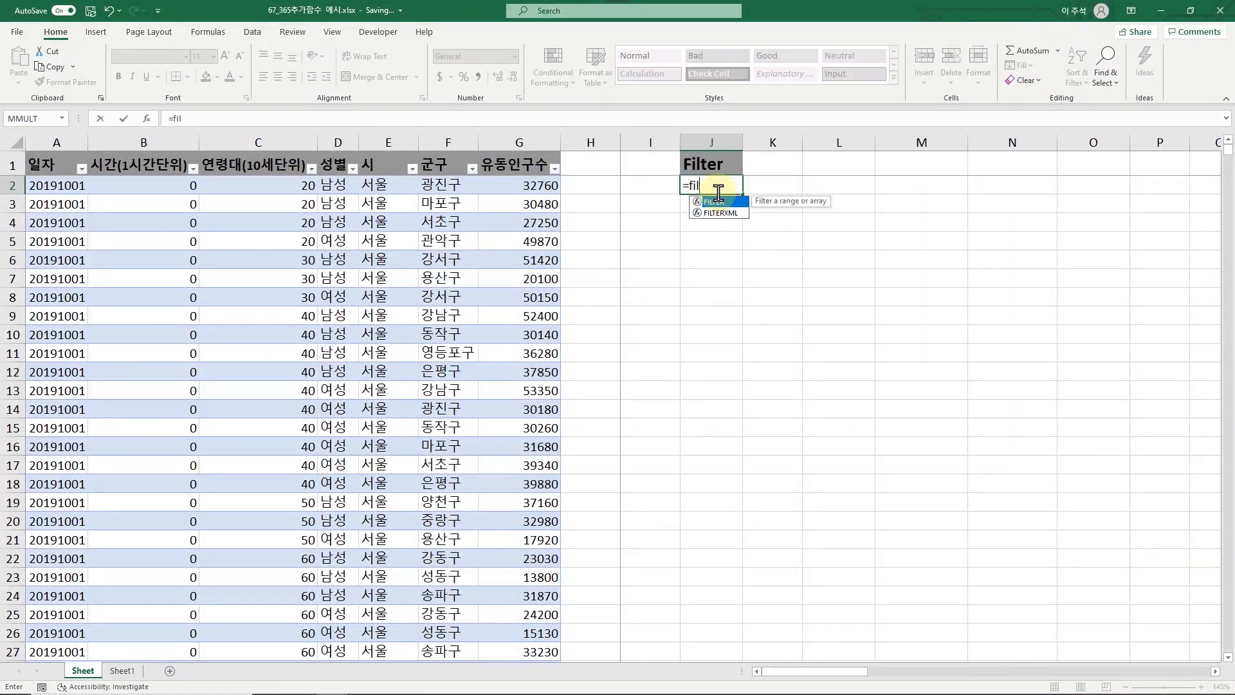
type("ter(")
key("ctrl+Left")
key("ctrl+Left")
key("ctrl+shift+Right")
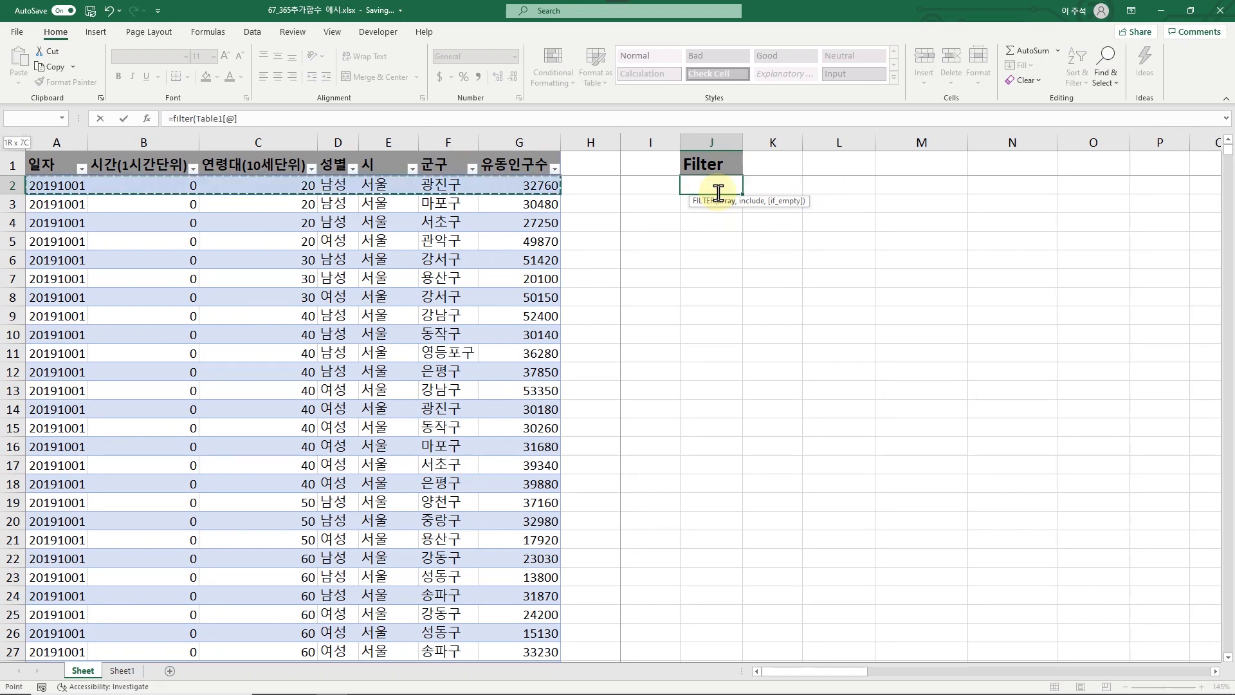
key("ctrl+shift+Down")
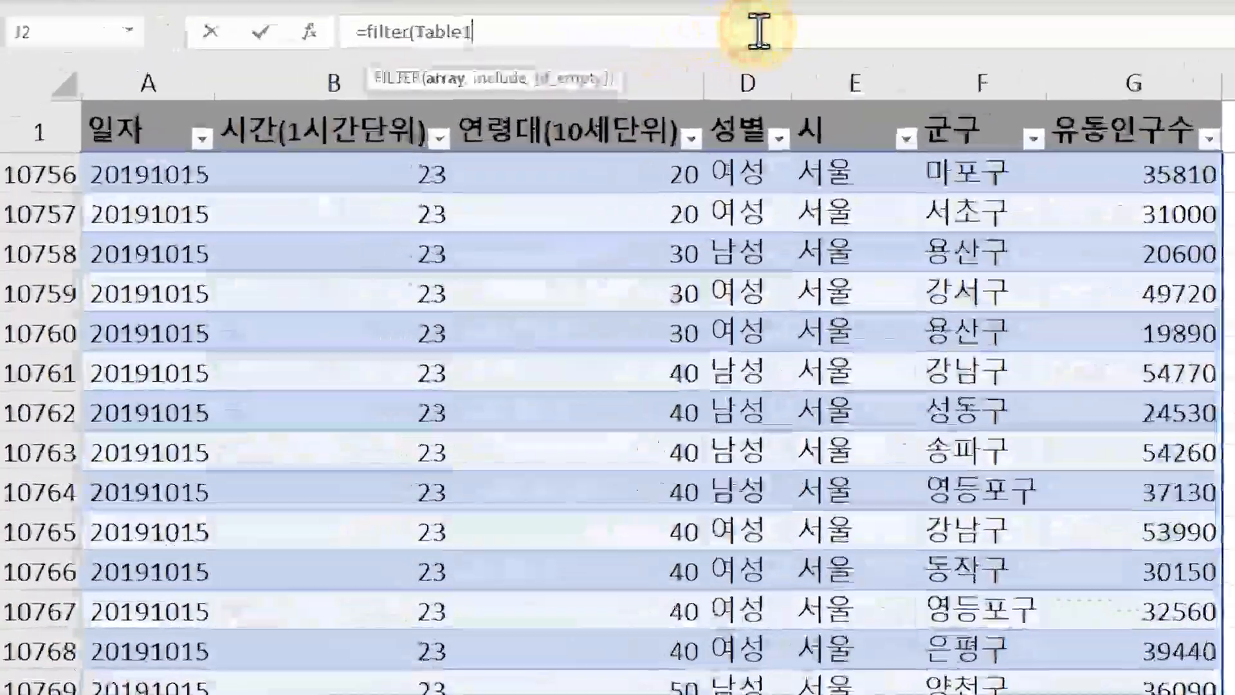
type(",")
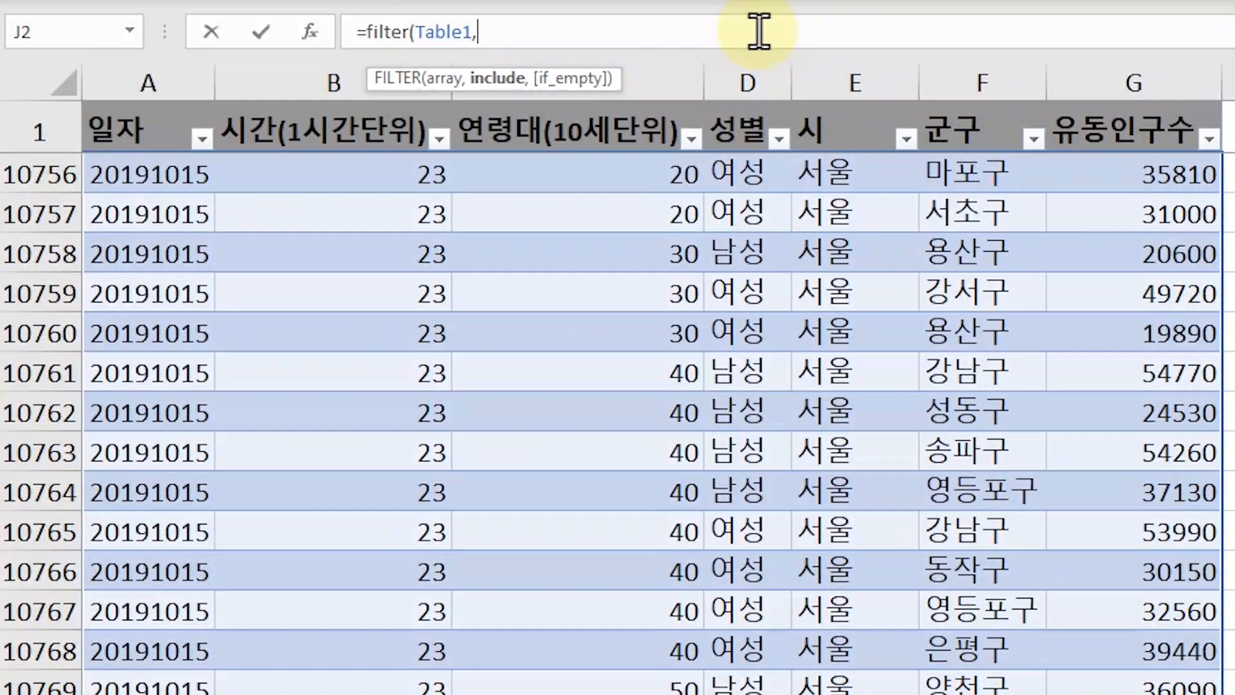
key("Left")
key("Left")
key("Left")
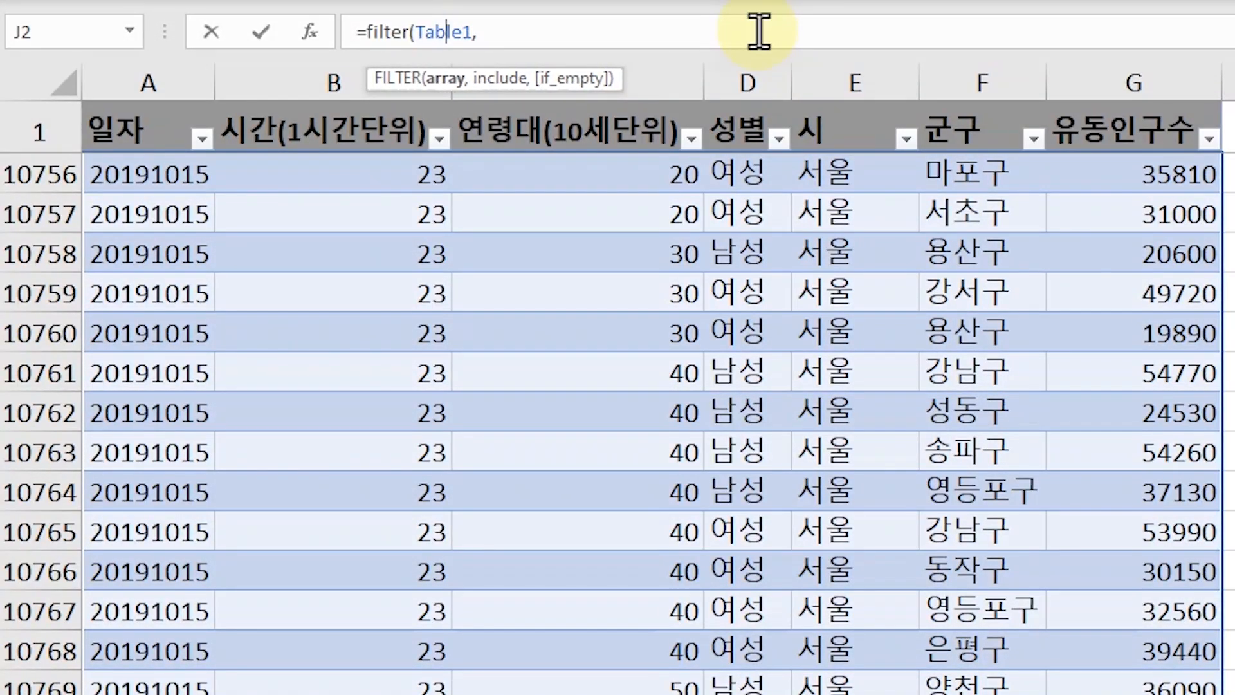
key("Home")
key("Right")
key("End")
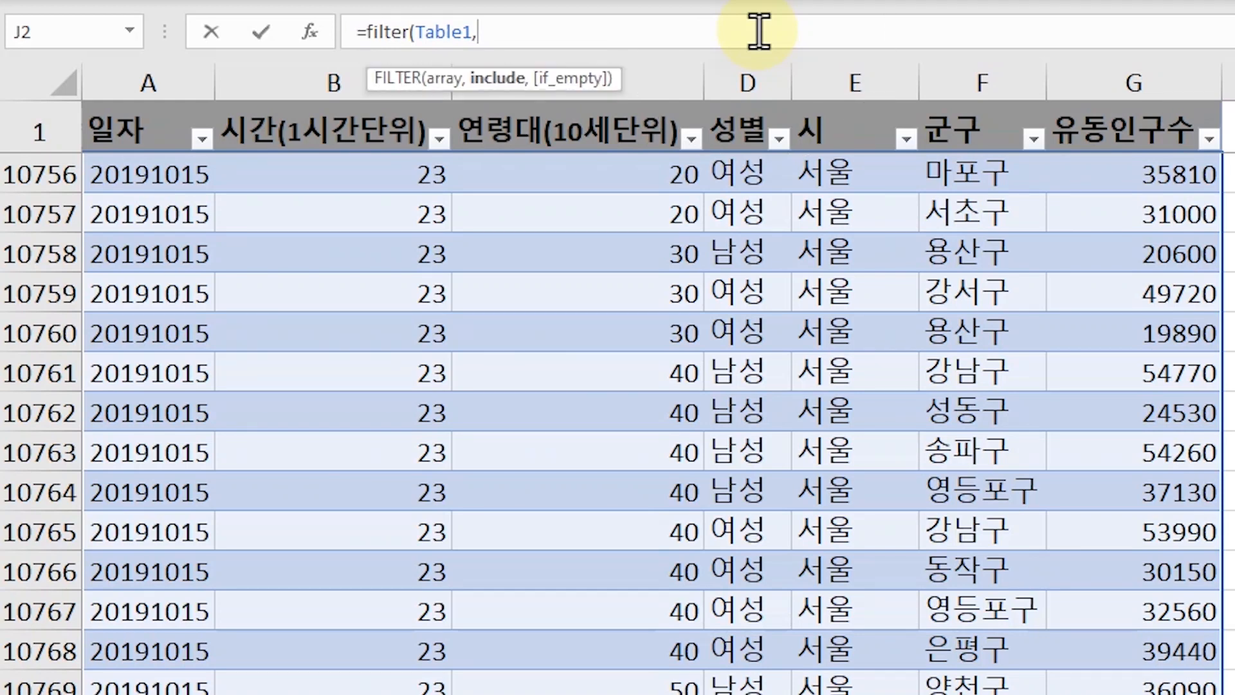
Step: Set the FILTER formula's include condition to Table1[일자]=20191002 and enter the formula in J2
left_click(170, 375)
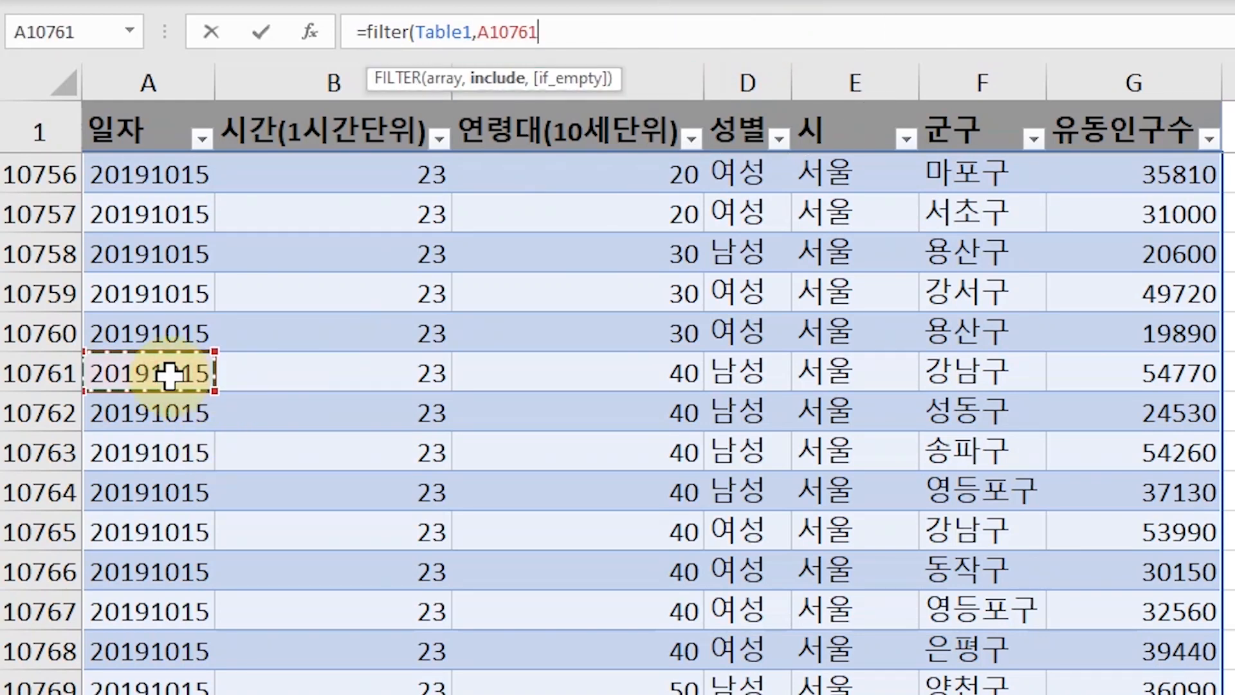
key("ctrl+Up")
key("Down")
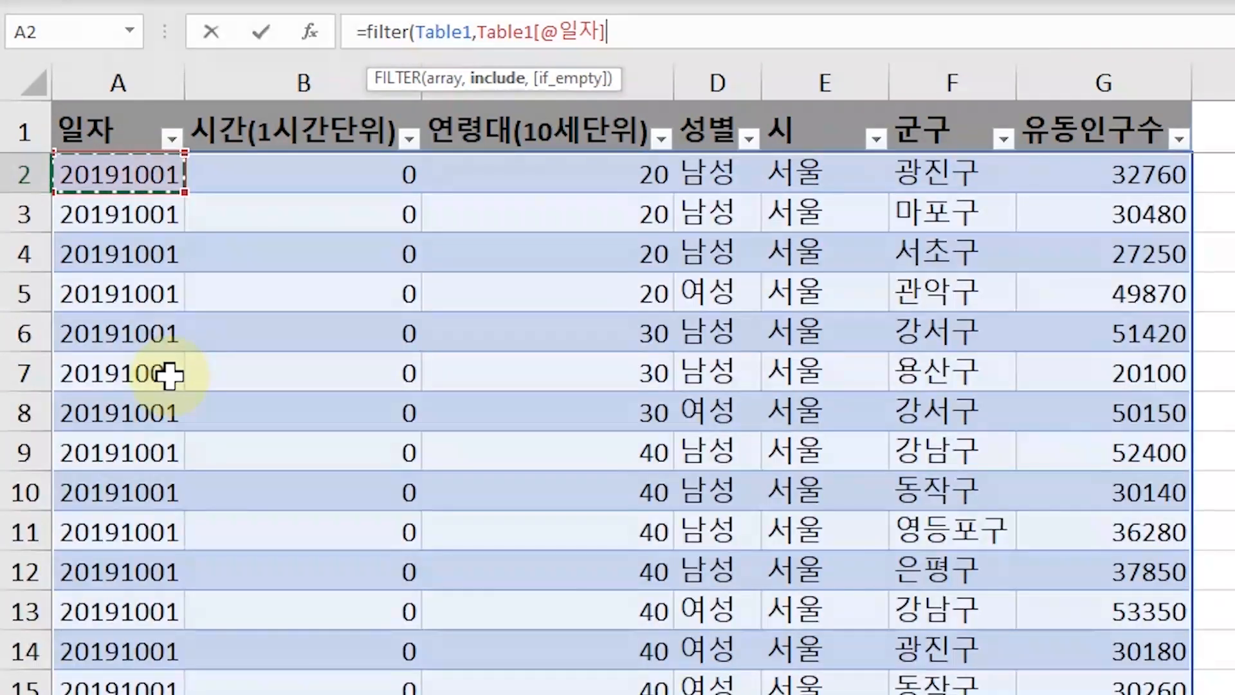
key("ctrl+shift+Down")
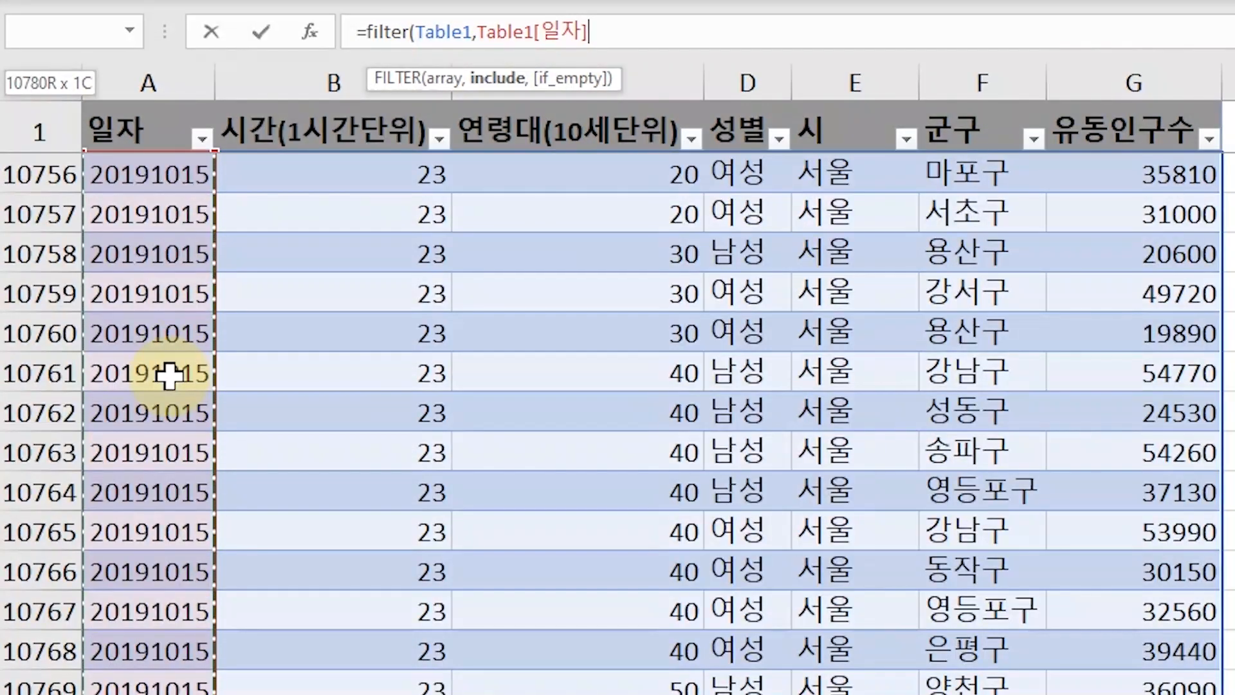
type("=20191002")
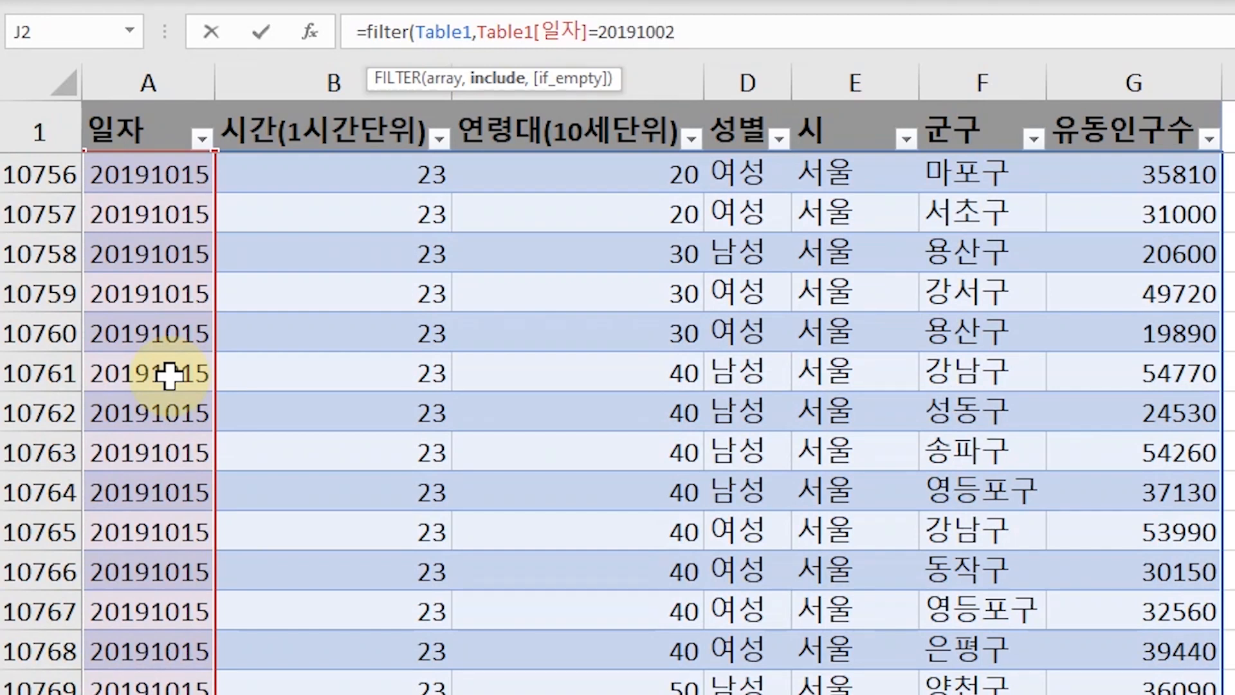
type(",")
key("BackSpace")
key("ctrl+Return")
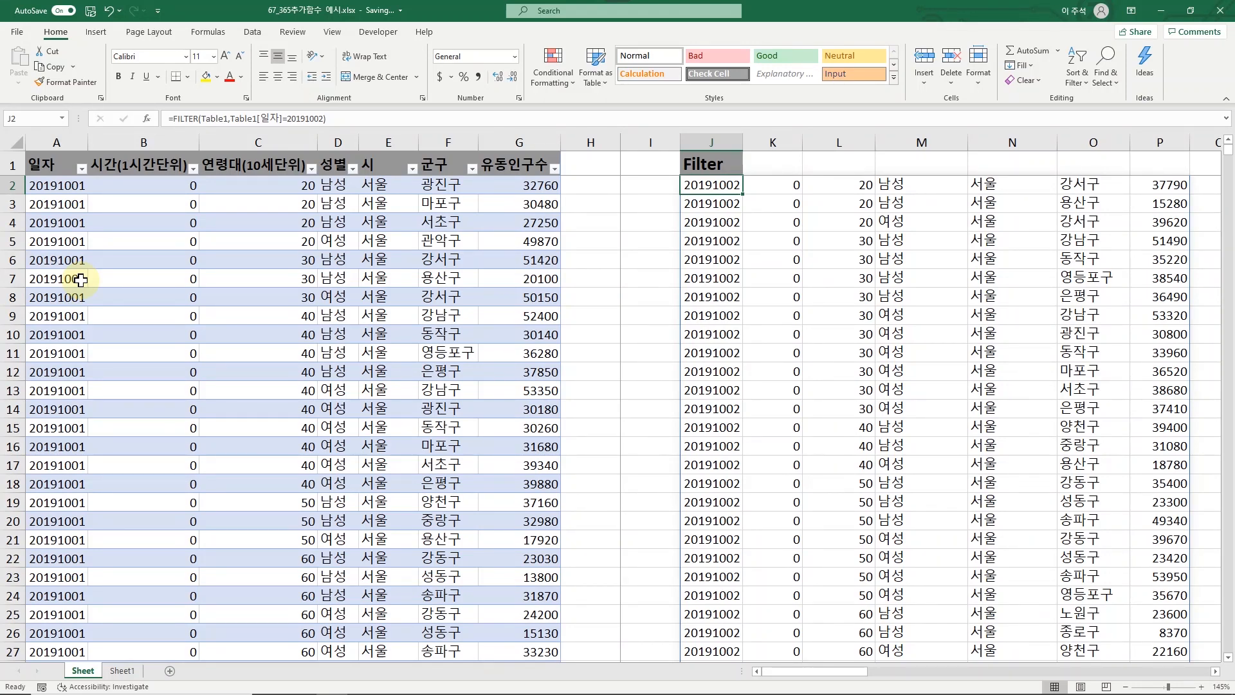
Step: Examine how far the spilled FILTER results under J2 extend in rows and columns
key("ctrl+Down")
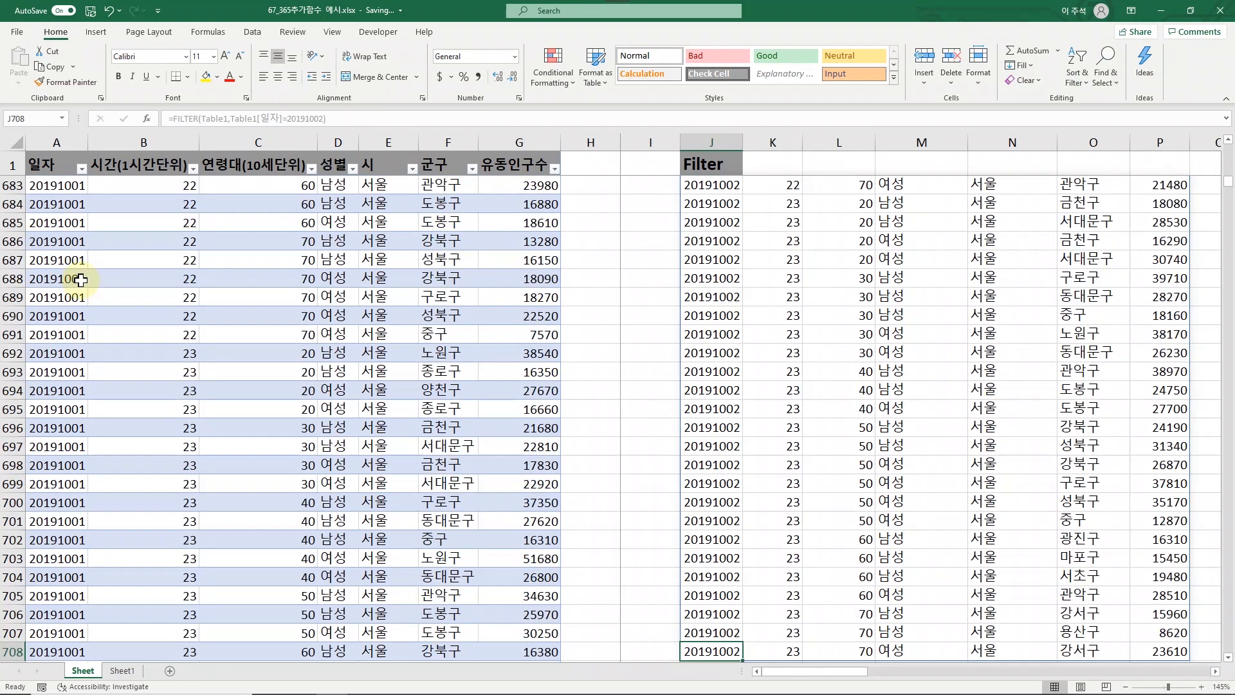
key("ctrl+Right")
key("ctrl+Up")
key("Left")
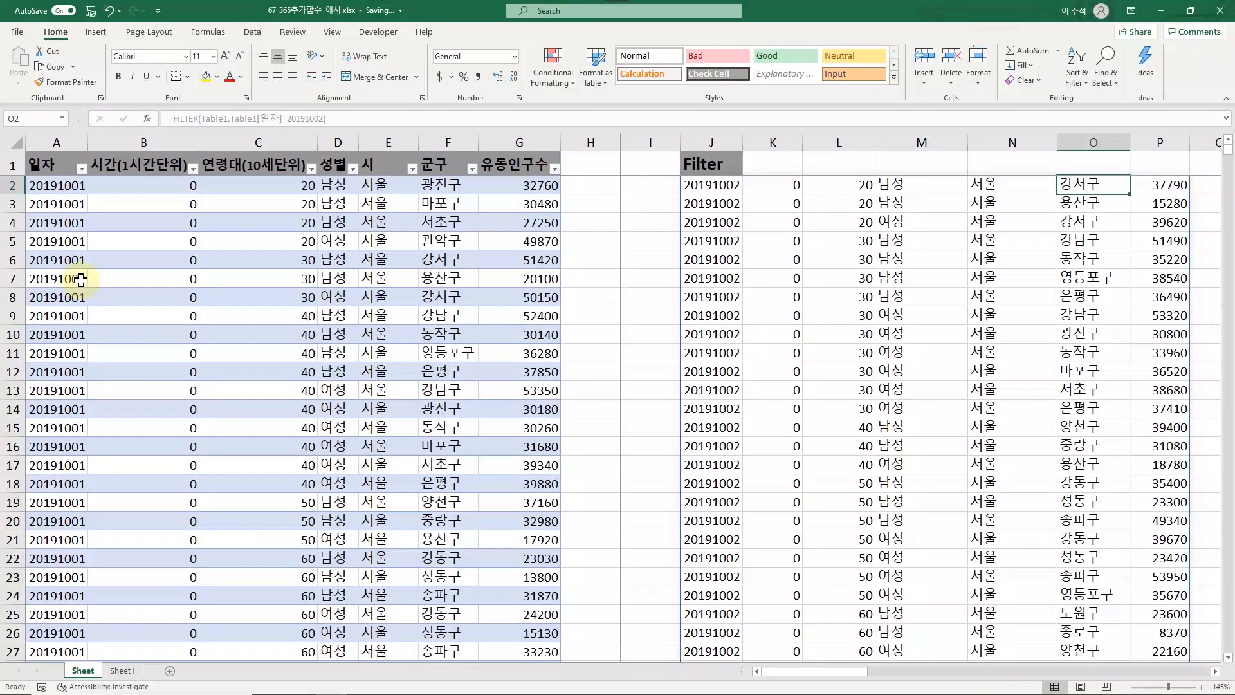
key("Left")
key("Left")
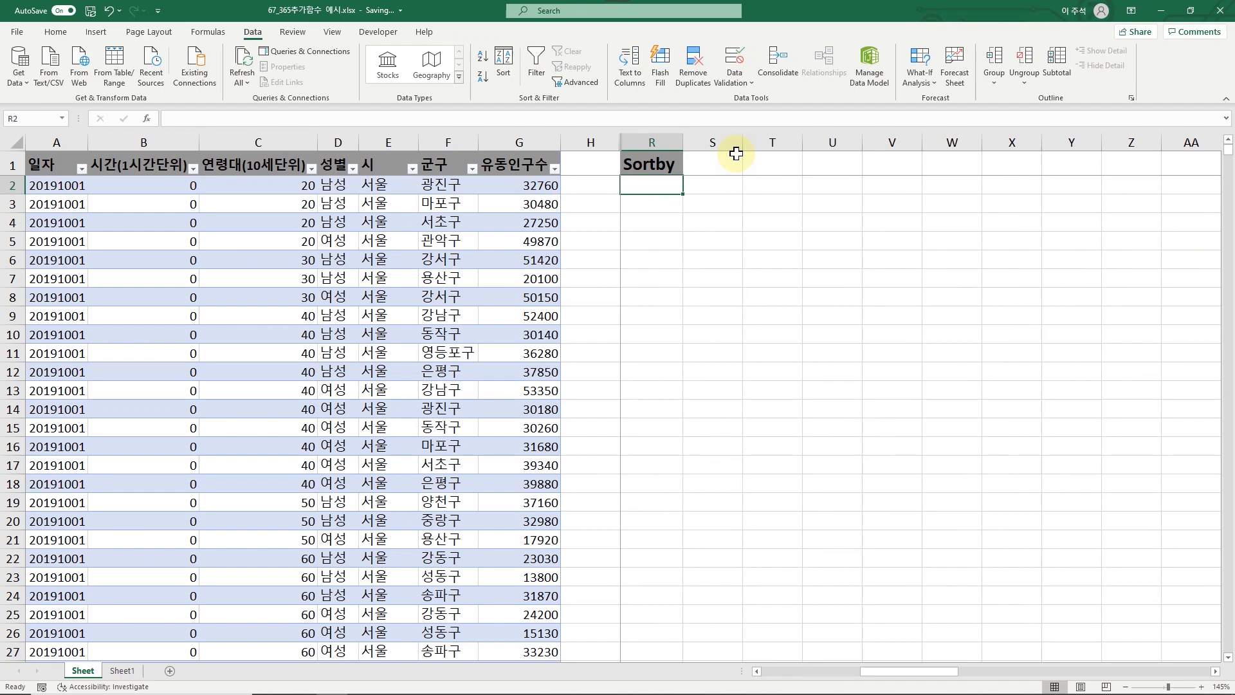
Step: Select the entire population table with its headers, view its Sort settings and cancel without sorting
left_click(48, 145)
left_click(523, 155)
key("ctrl+Left")
key("ctrl+shift+Right")
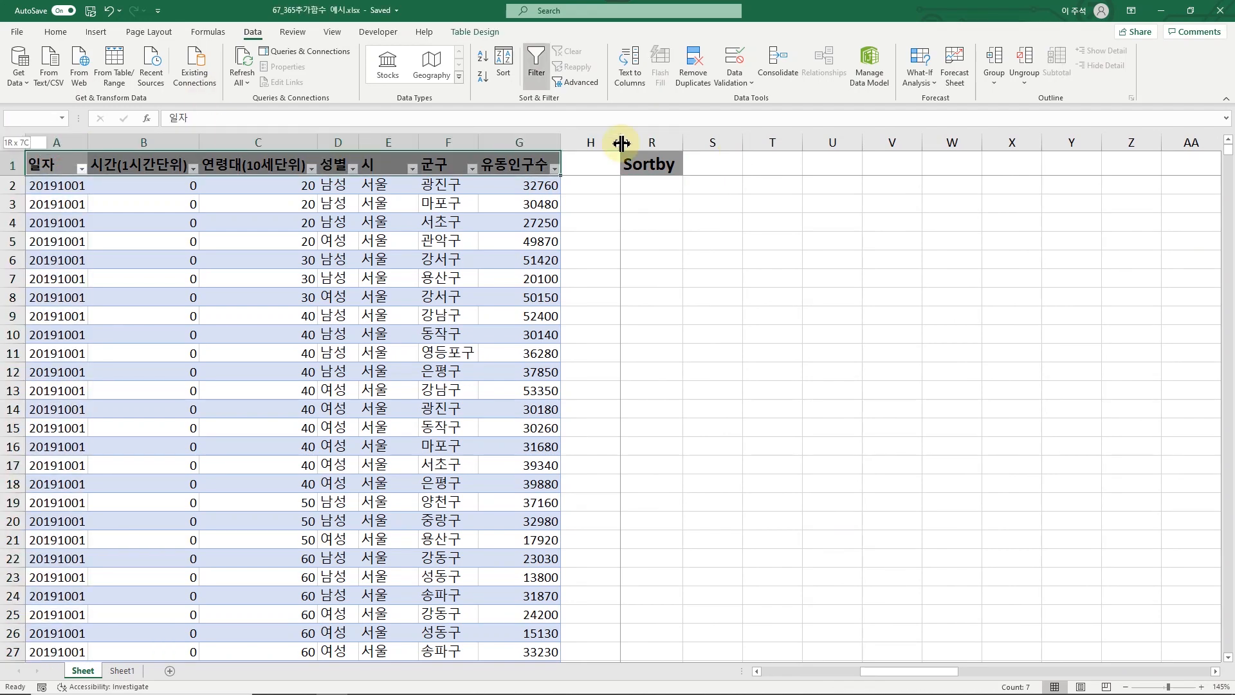
key("ctrl+shift+Down")
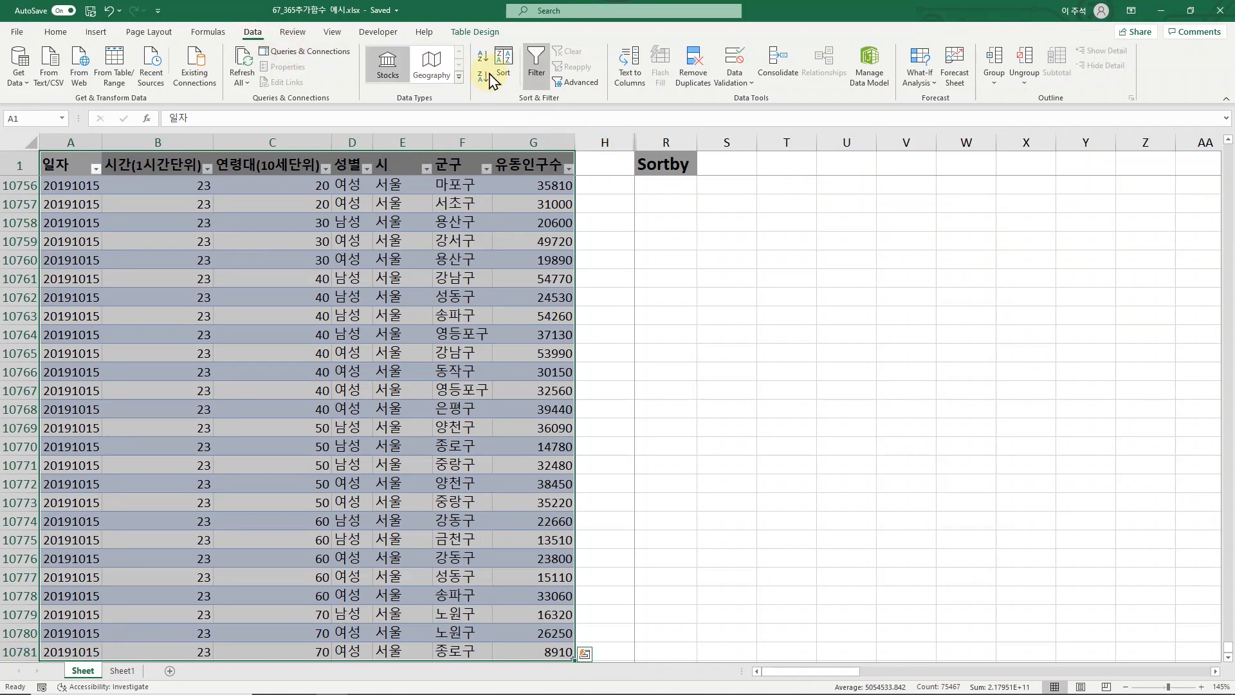
left_click(505, 69)
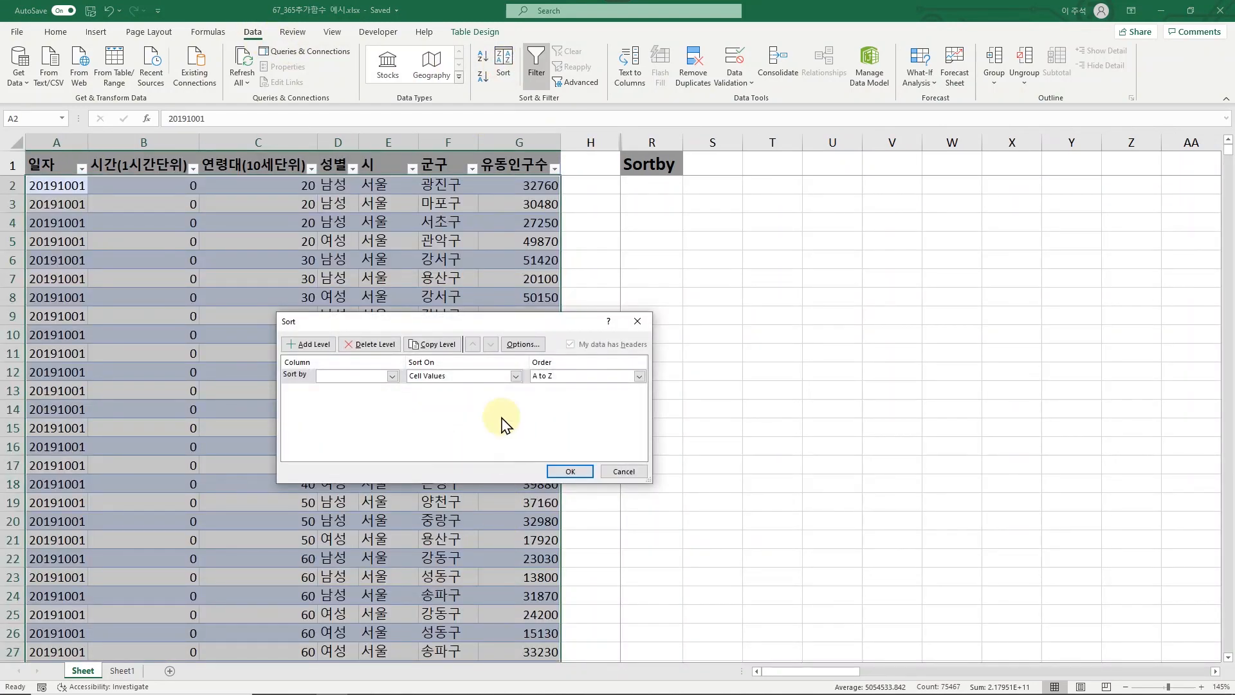
left_click(625, 473)
Step: Start a SORTBY formula in R2 with the entire population table, Table1, as the array argument
left_click(651, 186)
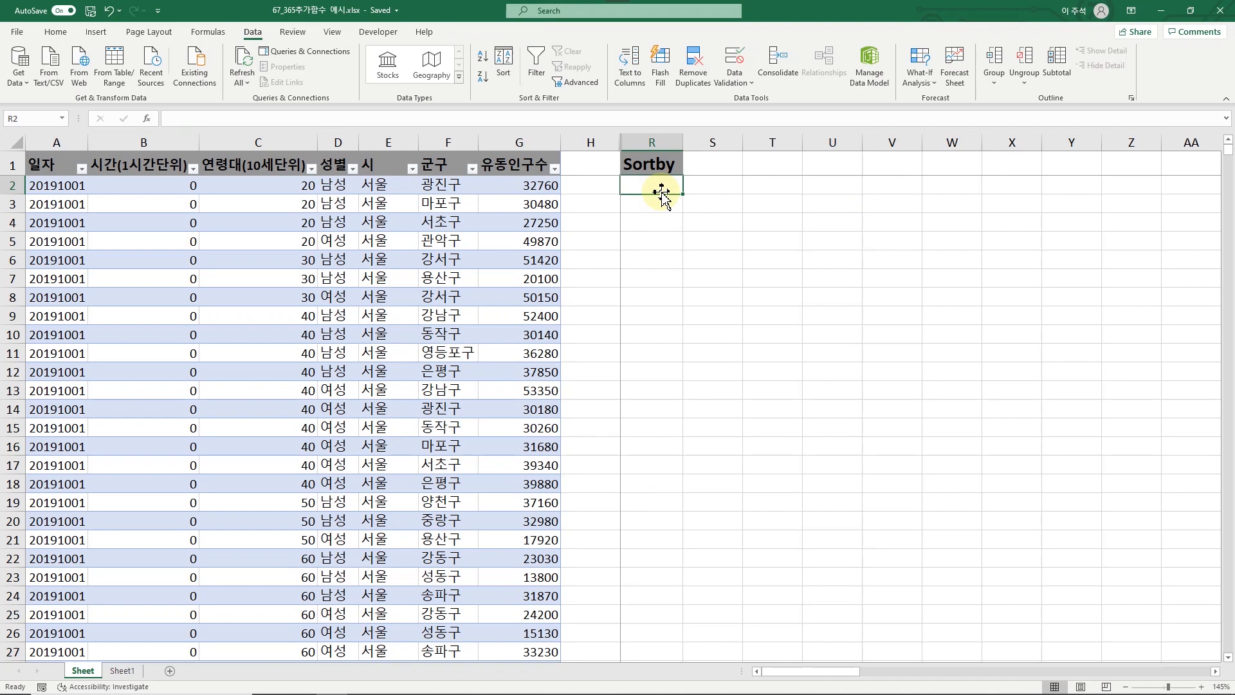
type("=")
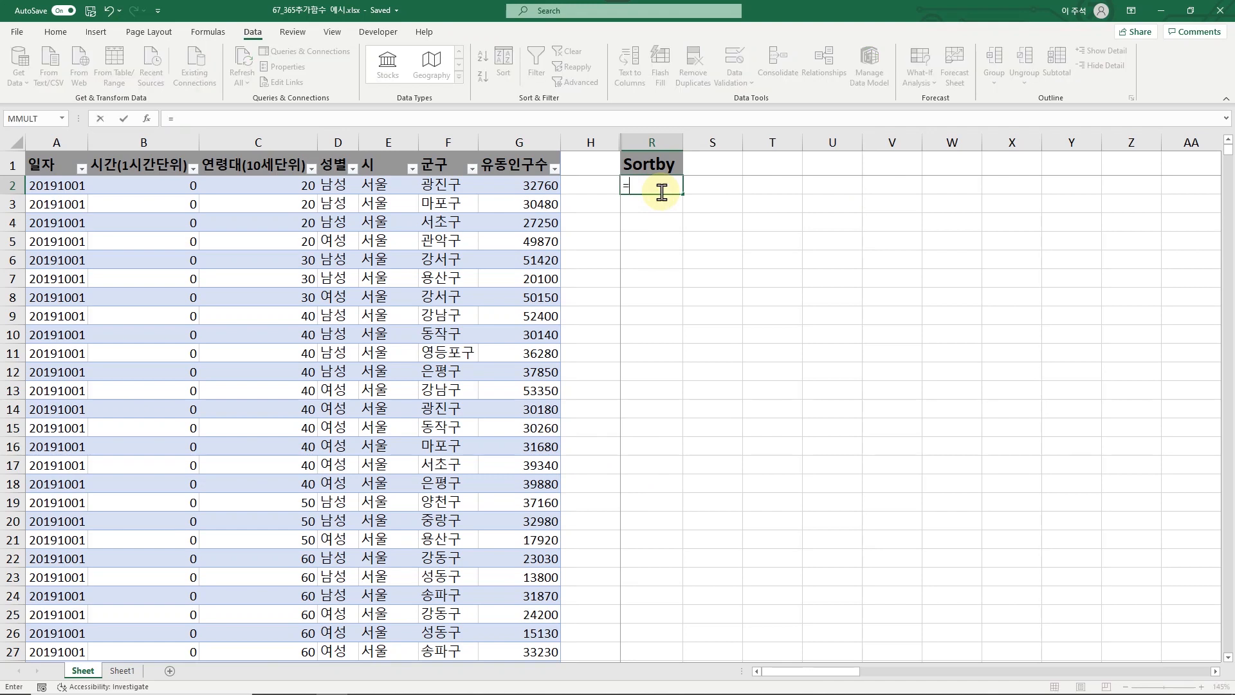
type("sortb")
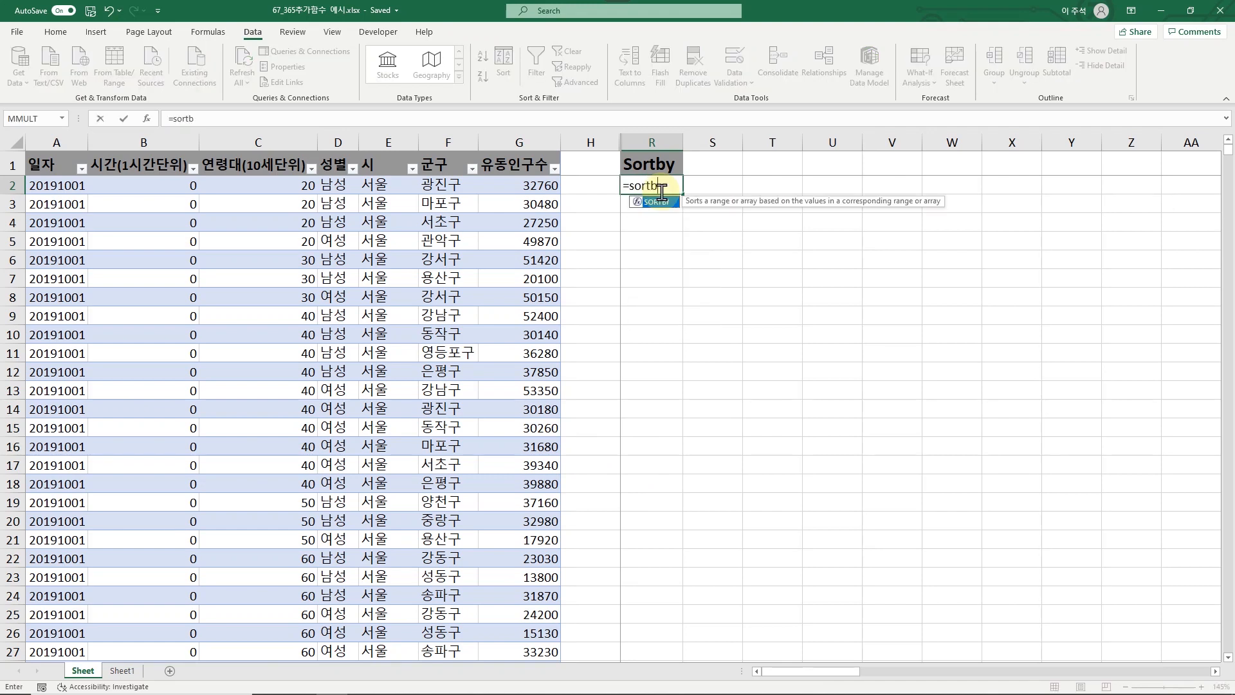
type("y(")
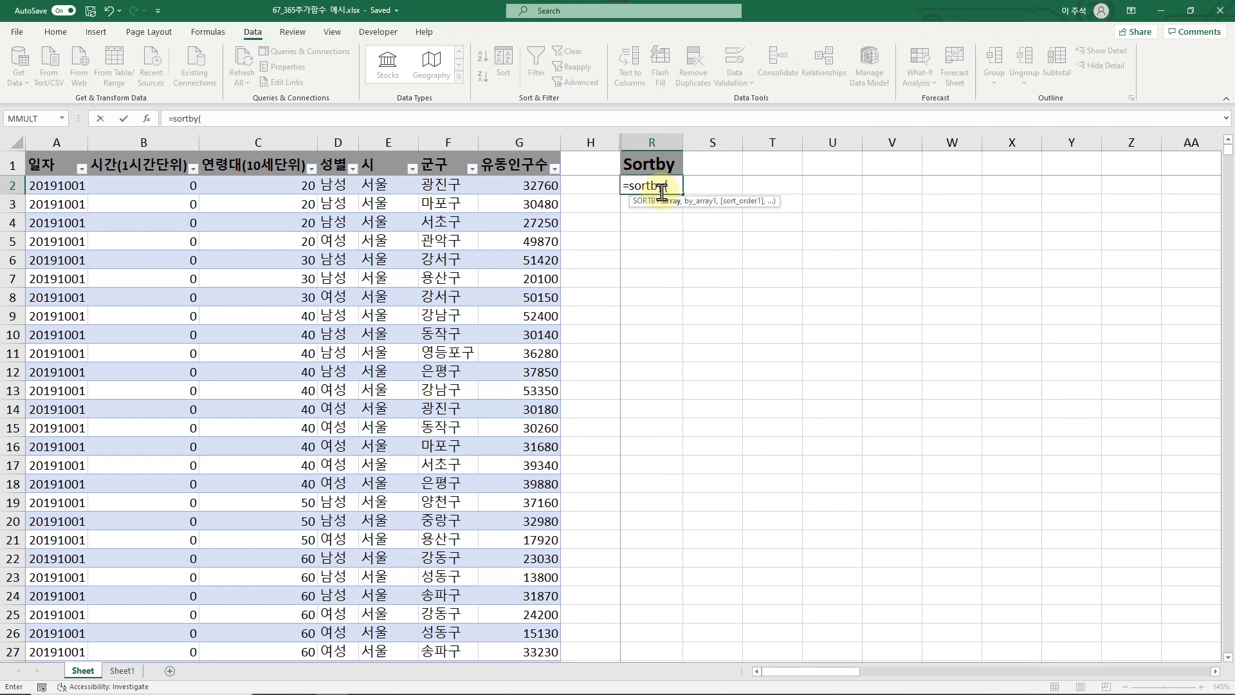
key("ctrl+Left")
key("ctrl+Left")
key("ctrl+shift+Right")
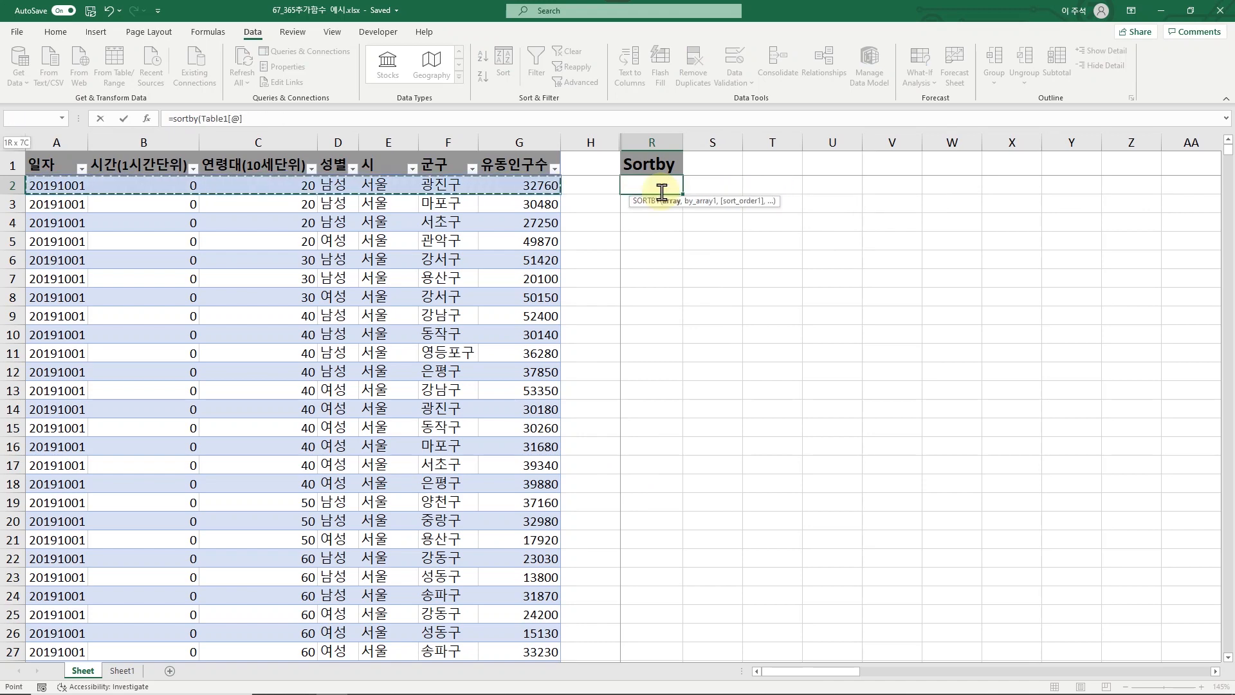
key("ctrl+shift+Down")
type(",")
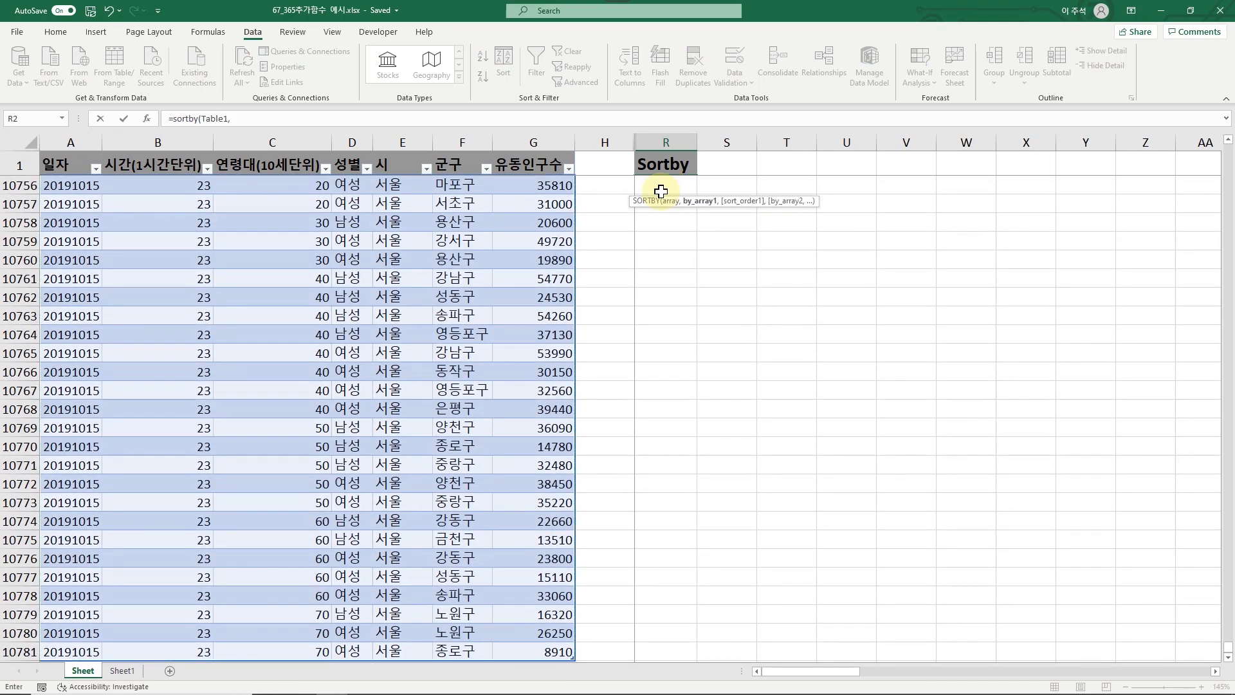
Step: Sort by the Table1 column 연령대(10세단위) in ascending order (1) and enter the SORTBY formula
key("ctrl+Left")
key("ctrl+Left")
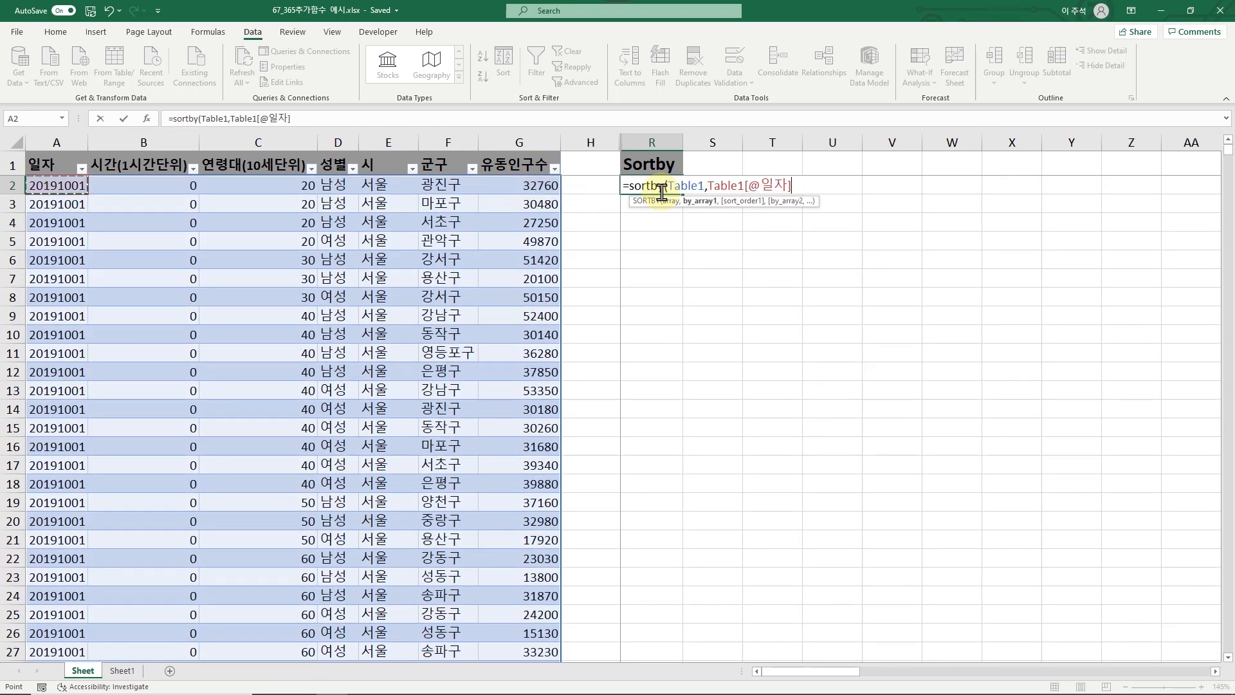
key("Right")
key("Right")
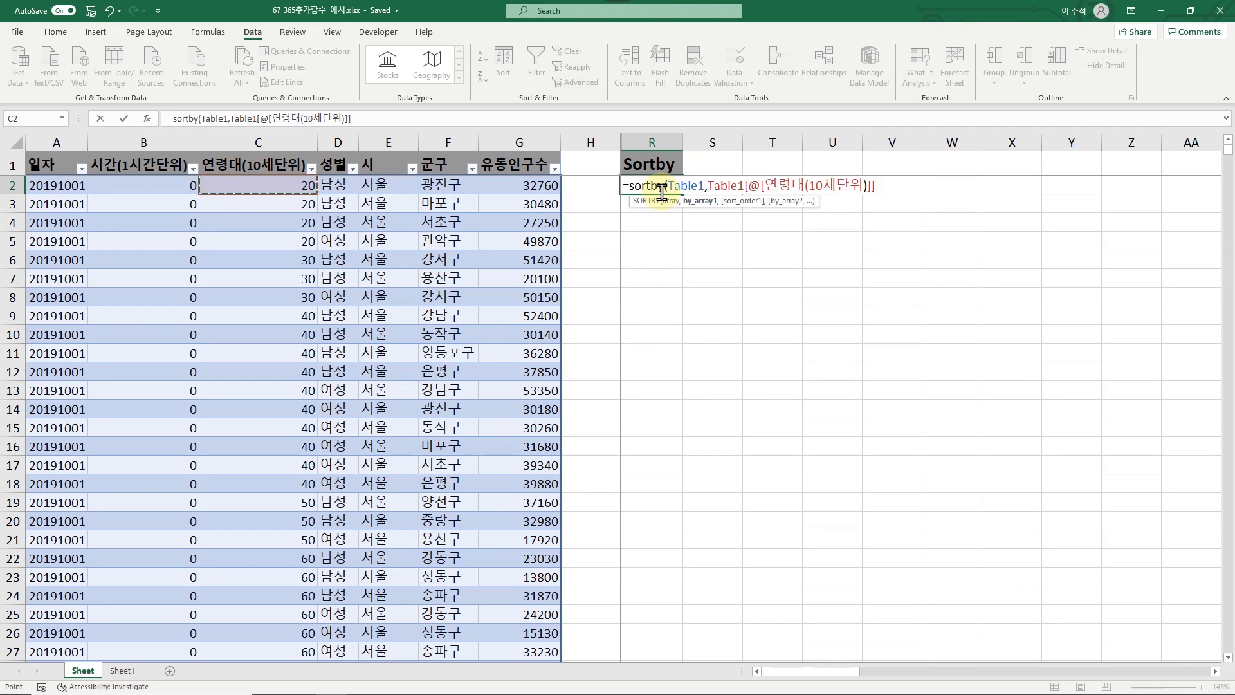
key("ctrl+shift+Down")
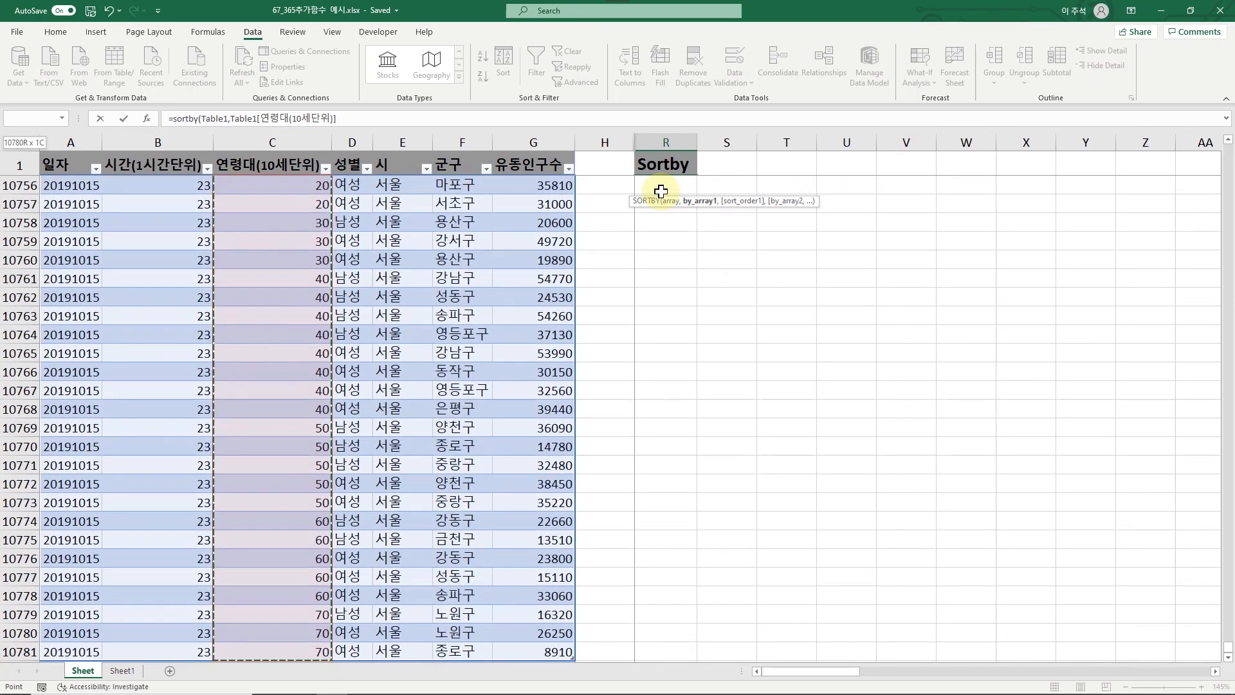
type(",")
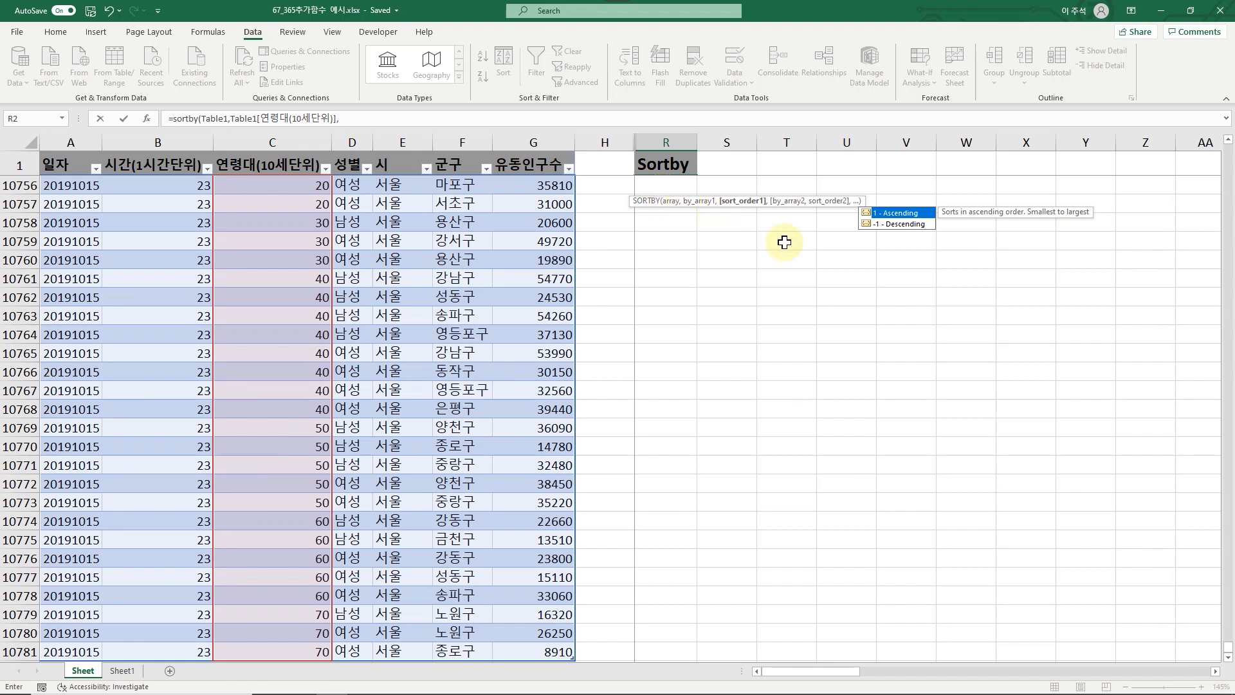
double_click(901, 213)
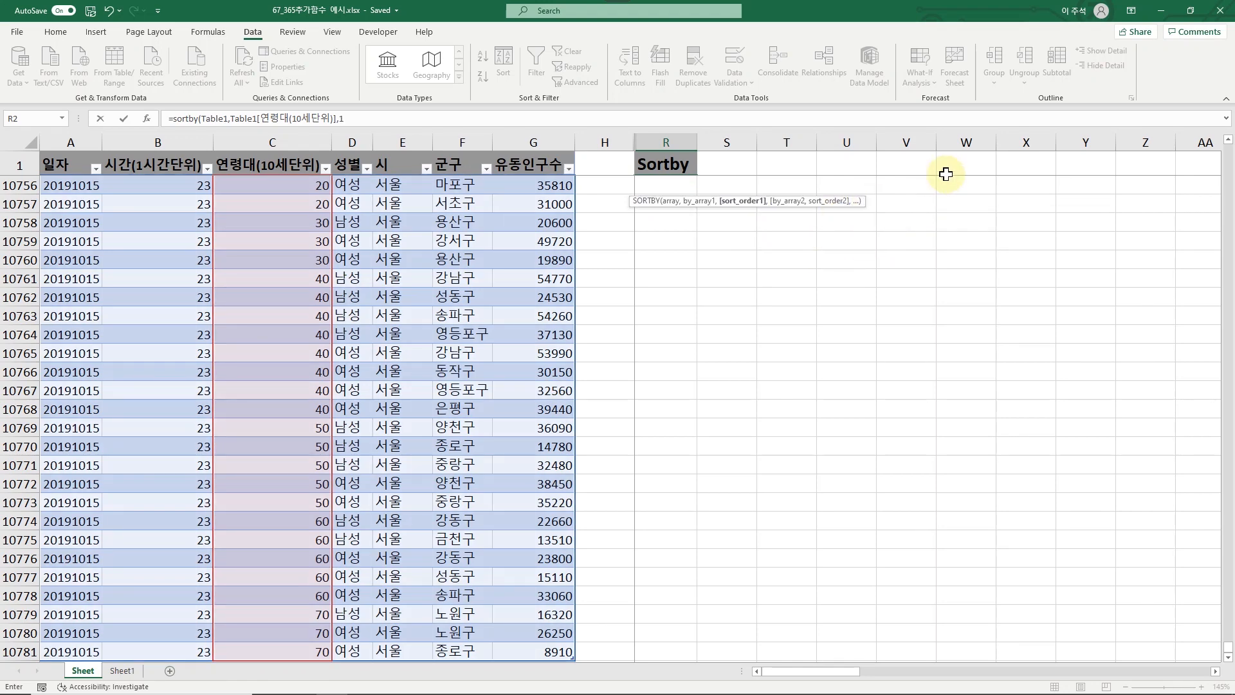
key("Return")
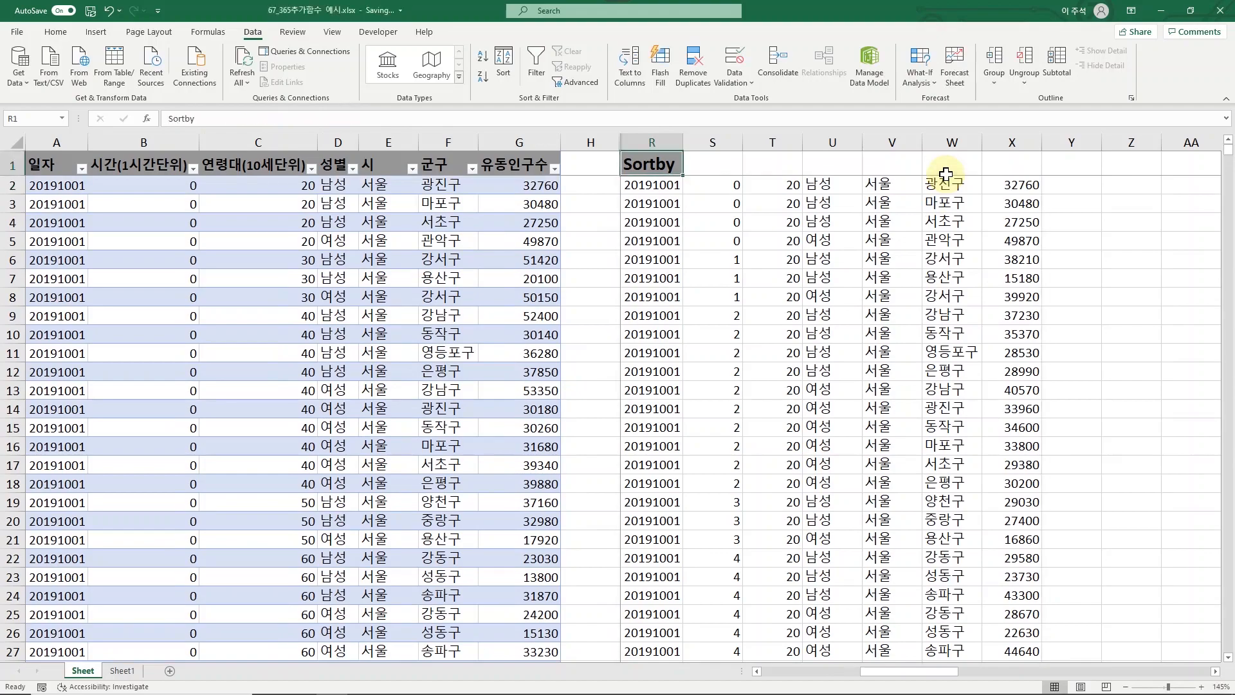
Step: Examine the age-group order in column T of the spilled SORTBY results, from the first row to the last
key("Right")
key("Right")
key("Down")
key("Down")
key("Down")
key("Down")
key("Down")
key("Down")
key("Down")
key("Down")
key("Down")
key("Down")
key("Down")
key("Down")
key("Down")
key("Down")
key("Down")
key("Down")
key("Down")
key("Down")
key("Down")
key("Down")
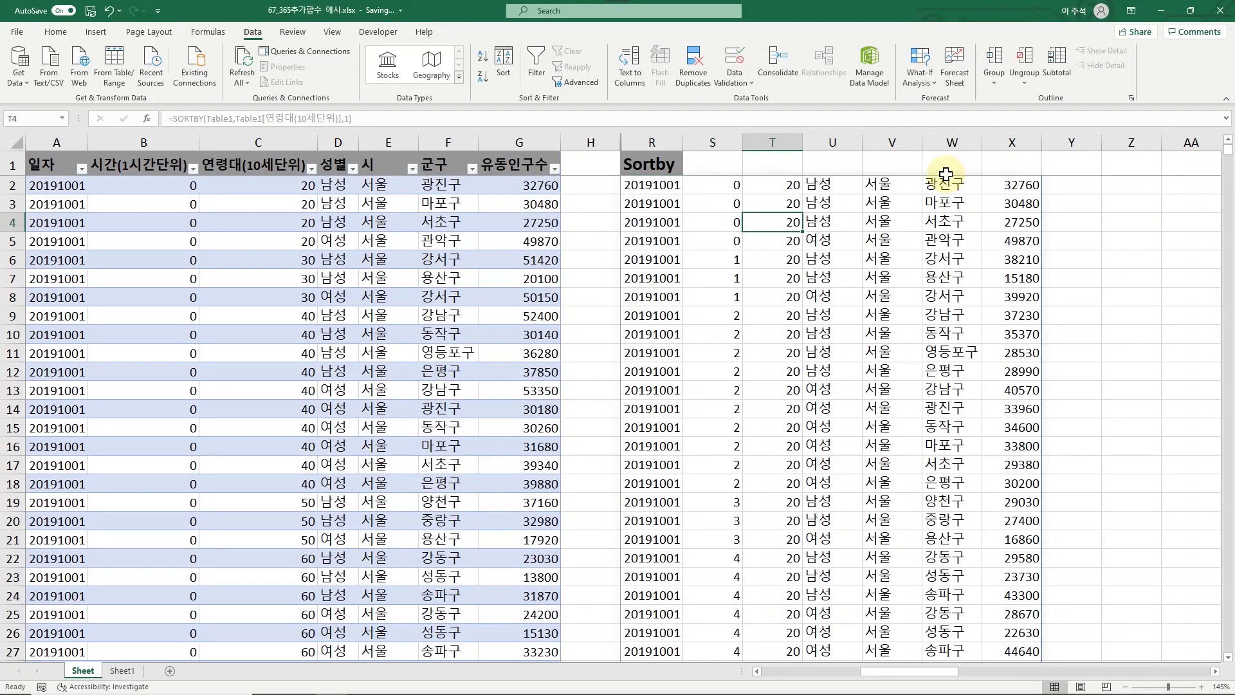
key("Down")
key("Down")
key("Down")
key("Down")
key("Down")
key("Down")
key("Down")
key("Down")
key("Down")
key("Down")
key("Down")
key("Down")
key("Down")
key("Down")
key("Down")
key("Down")
key("Down")
key("Down")
key("Down")
key("Down")
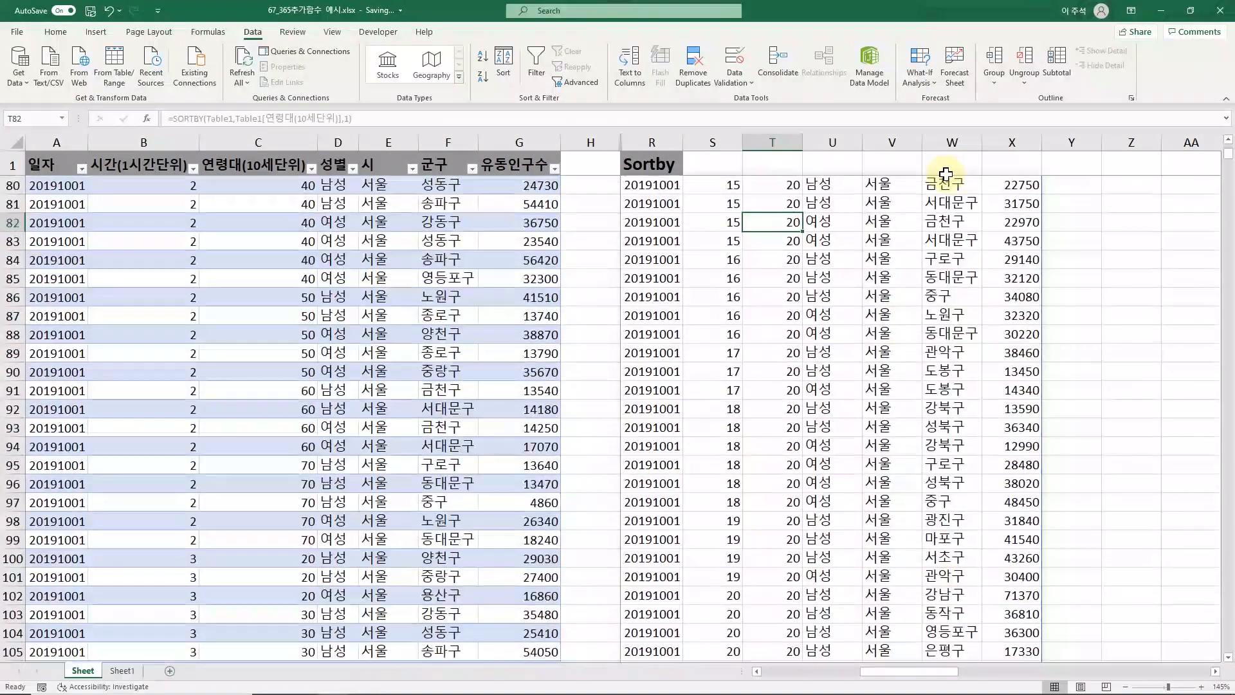
key("Down")
key("Down")
key("Down")
key("Down")
key("Down")
key("Down")
key("Down")
key("Down")
key("Down")
key("Down")
key("Down")
key("Down")
key("Down")
key("Down")
key("Down")
key("Down")
key("Down")
key("Down")
key("Down")
key("Down")
key("Down")
key("Down")
key("Down")
key("Down")
key("Down")
key("Down")
key("Down")
key("Down")
key("Down")
key("Down")
key("Down")
key("Down")
key("Down")
key("Down")
key("Down")
key("Down")
key("Down")
key("Down")
key("Down")
key("Down")
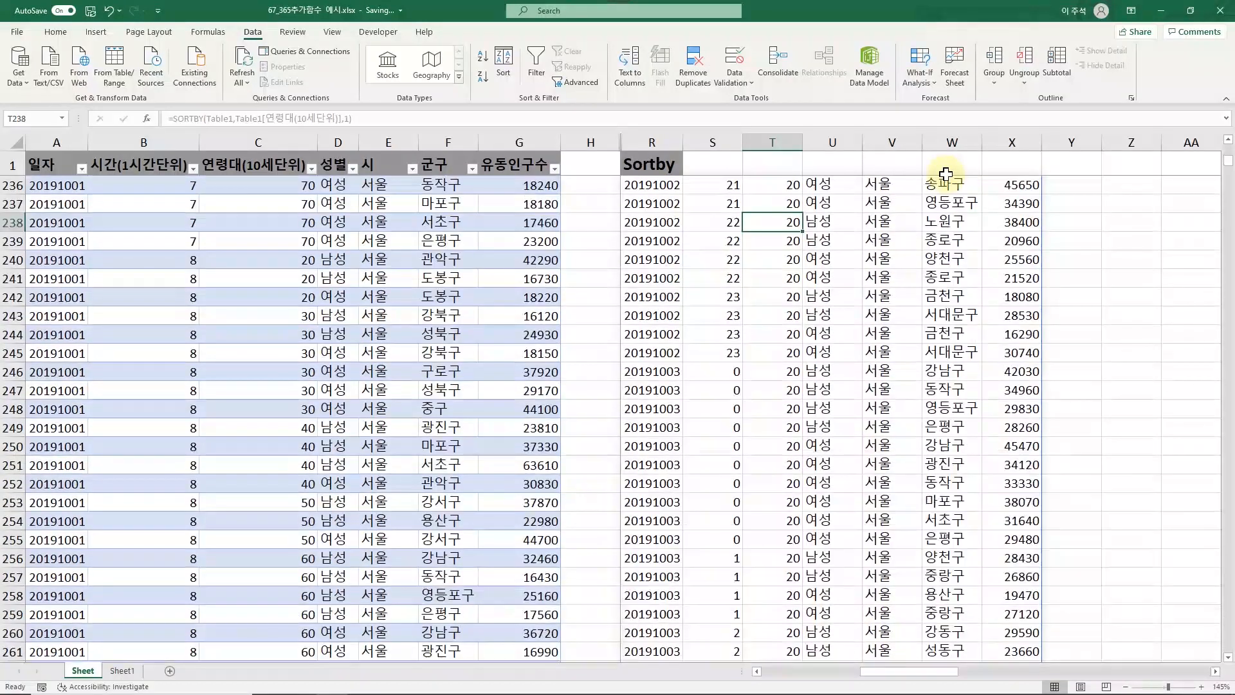
key("ctrl+Down")
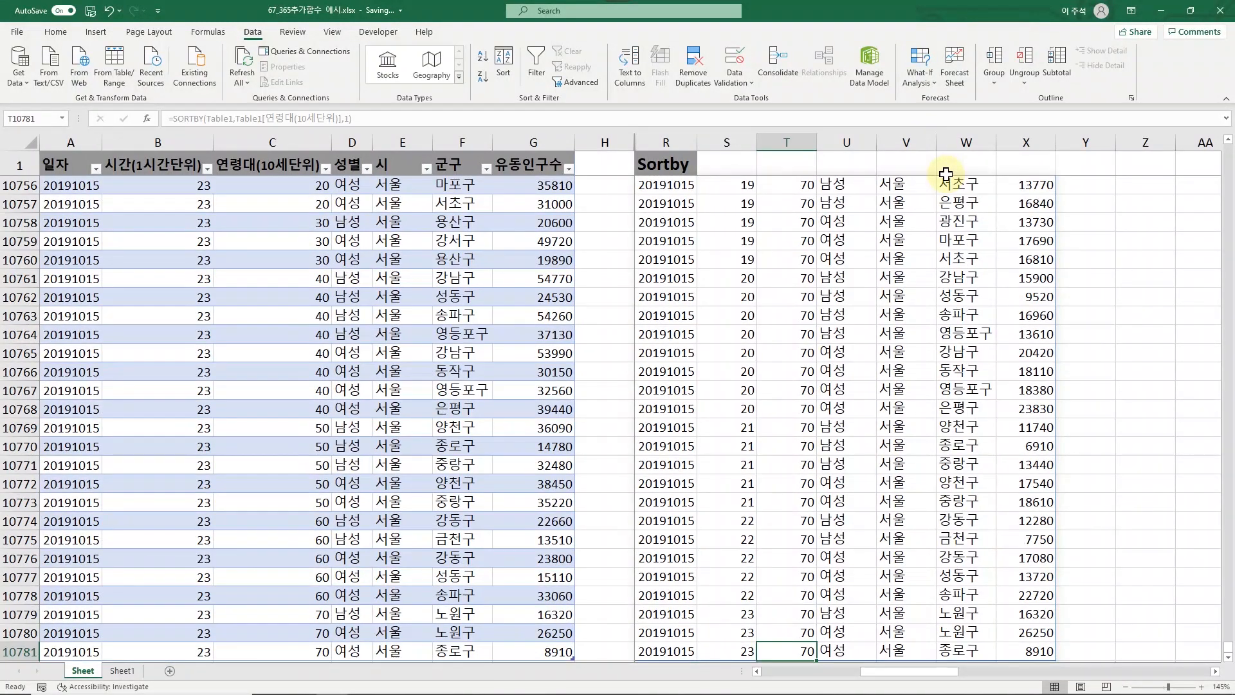
key("ctrl+Up")
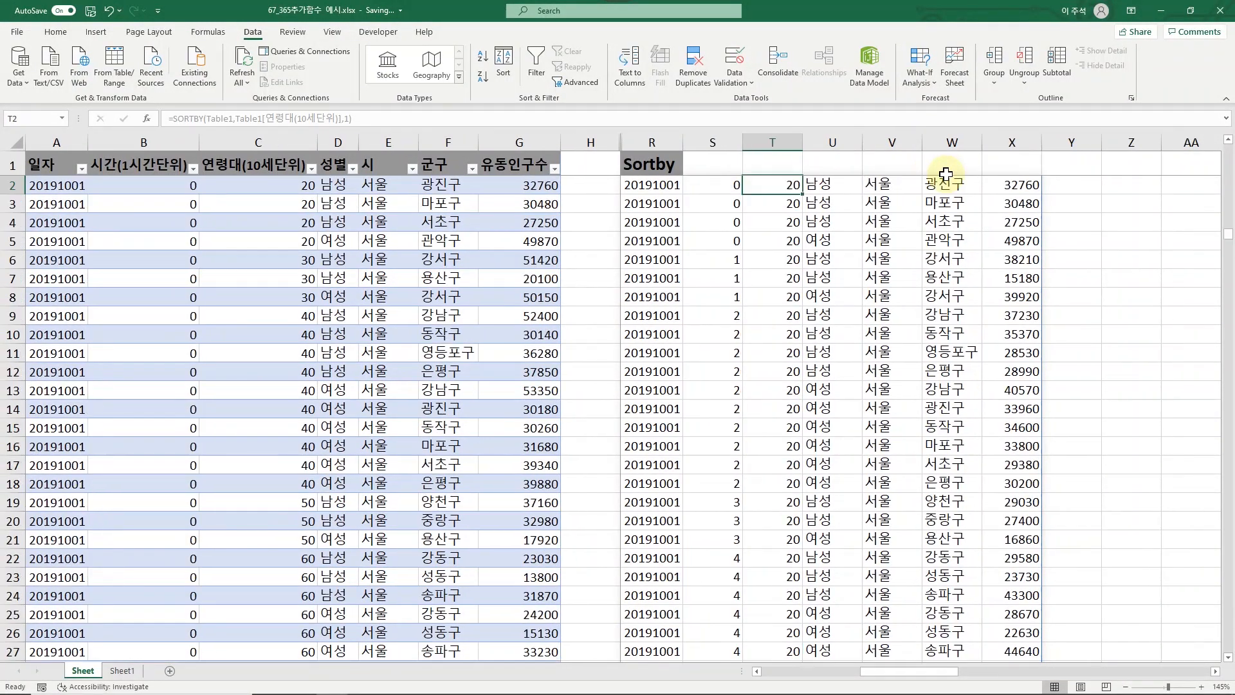
key("Left")
key("Left")
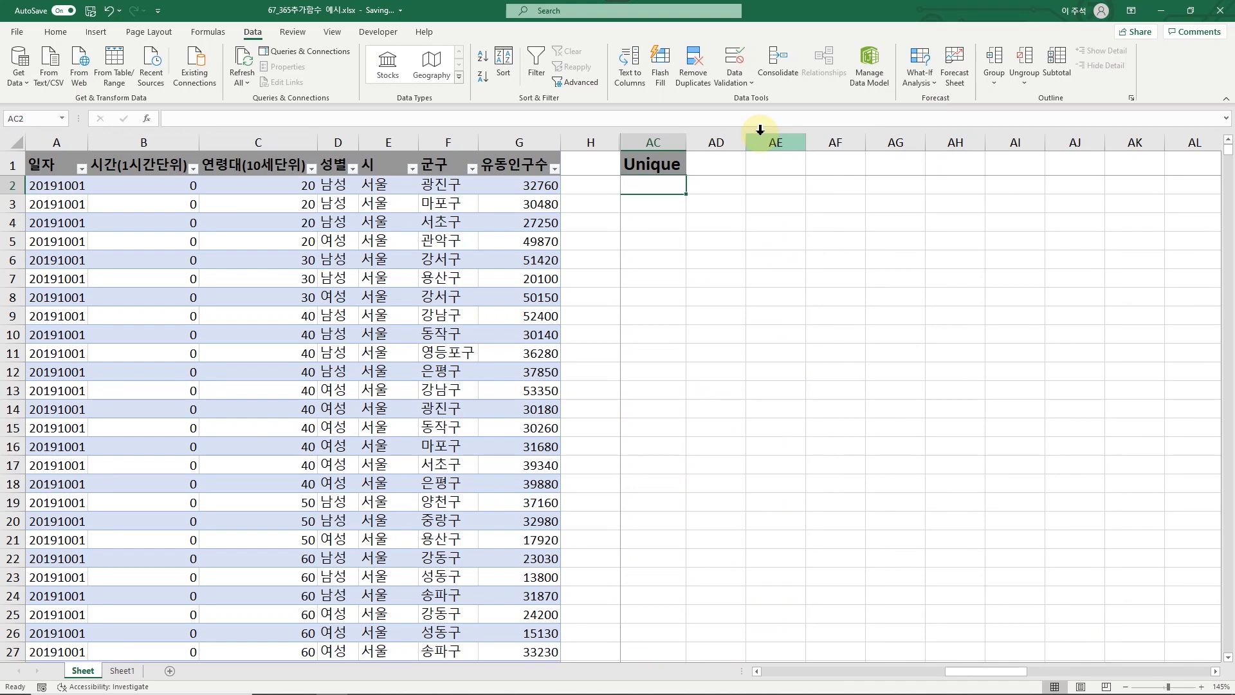
Step: Select all data rows of the population table, view its Remove Duplicates settings and cancel without removing anything
key("ctrl+Left")
key("ctrl+Left")
key("ctrl+shift+Right")
key("ctrl+shift+Down")
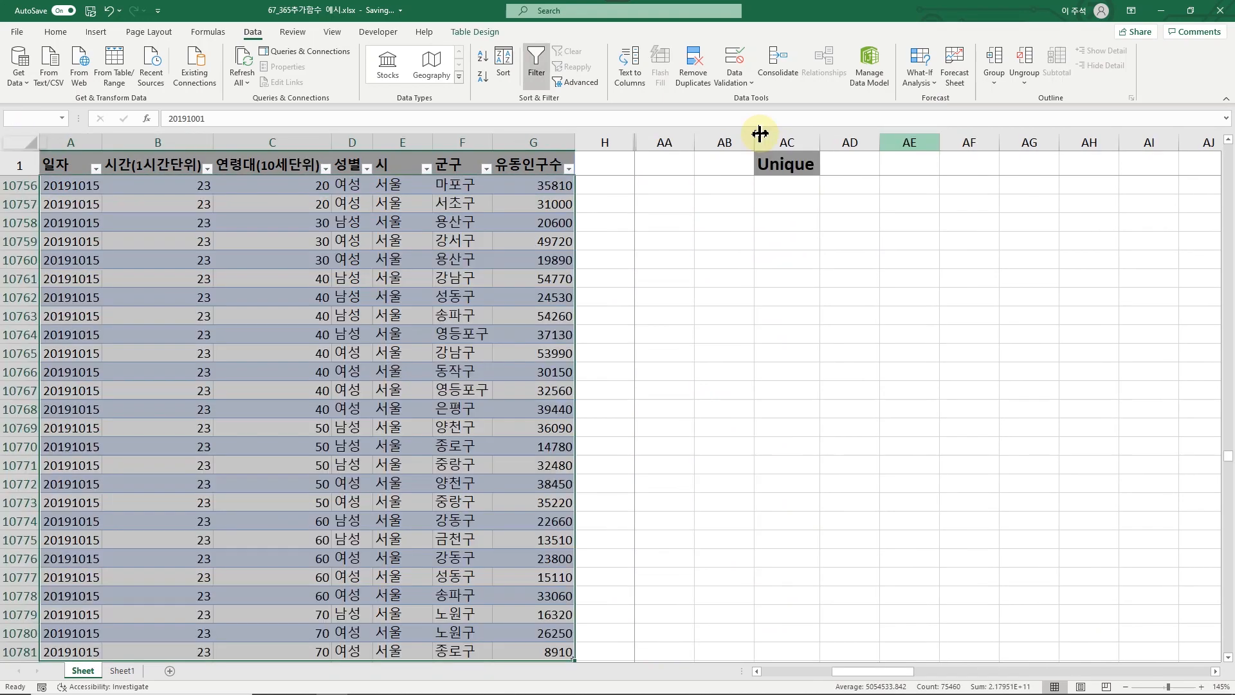
left_click(697, 61)
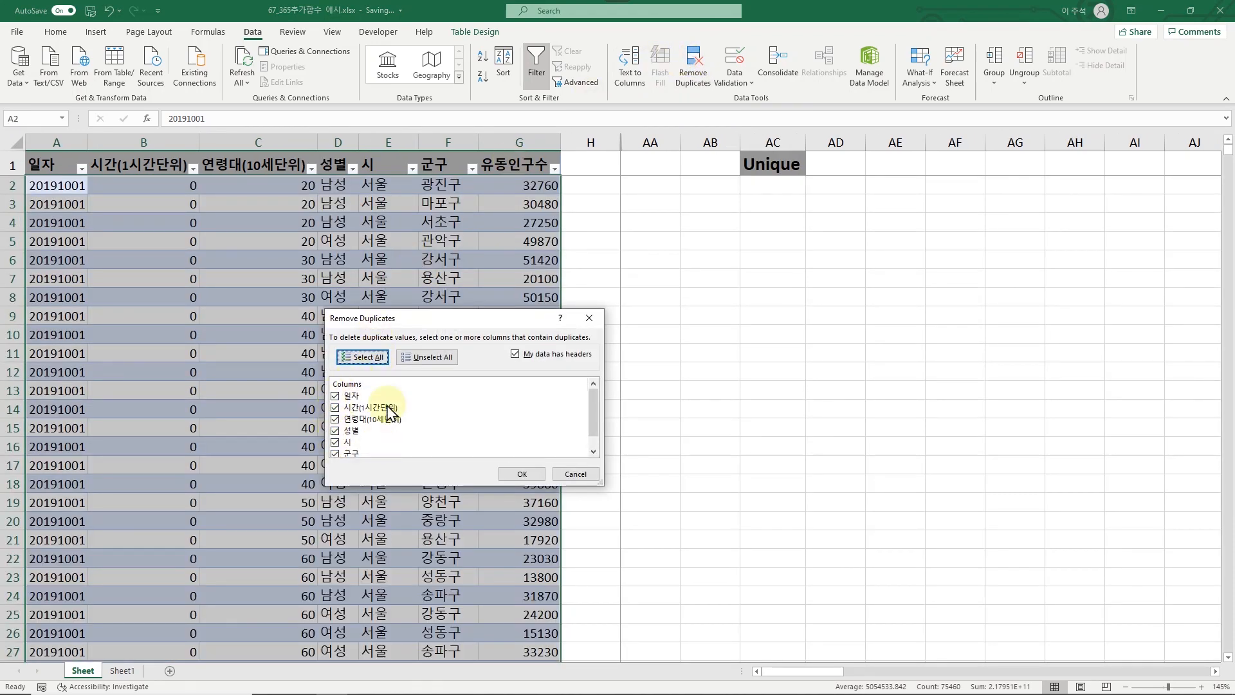
left_click(572, 474)
Step: Enter a UNIQUE formula in AC2 over the Table1 columns 일자 through 연령대(10세단위)
left_click(791, 193)
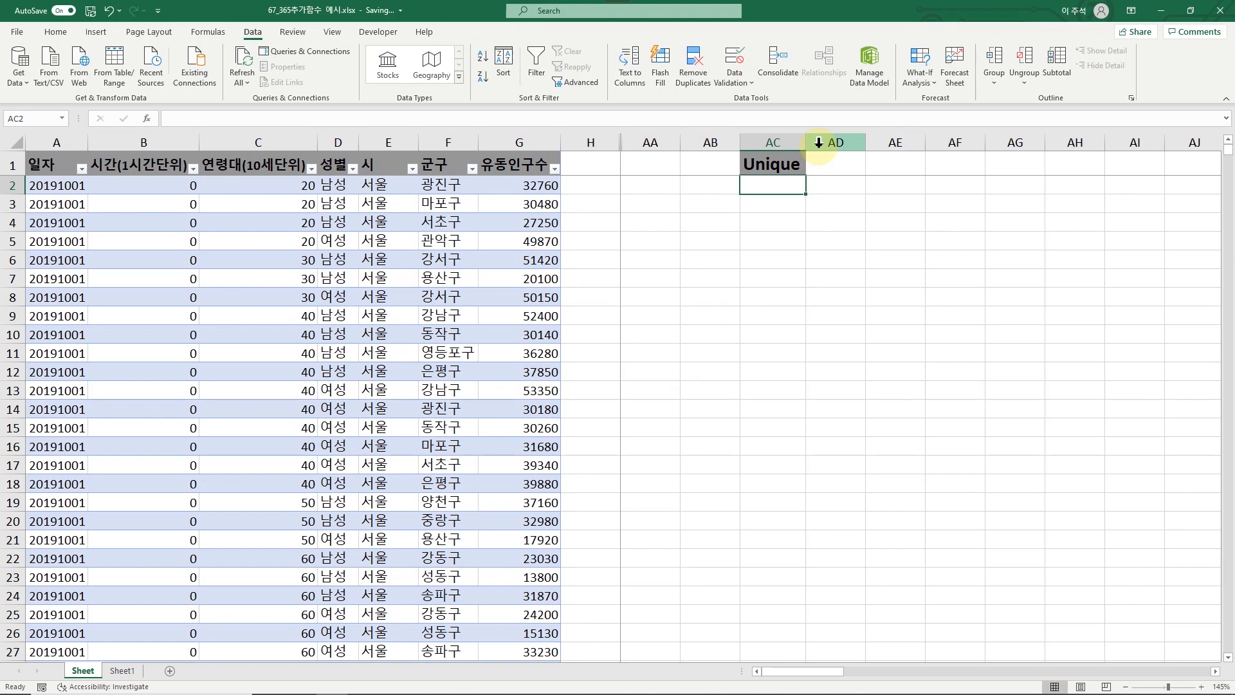
type("=unique(")
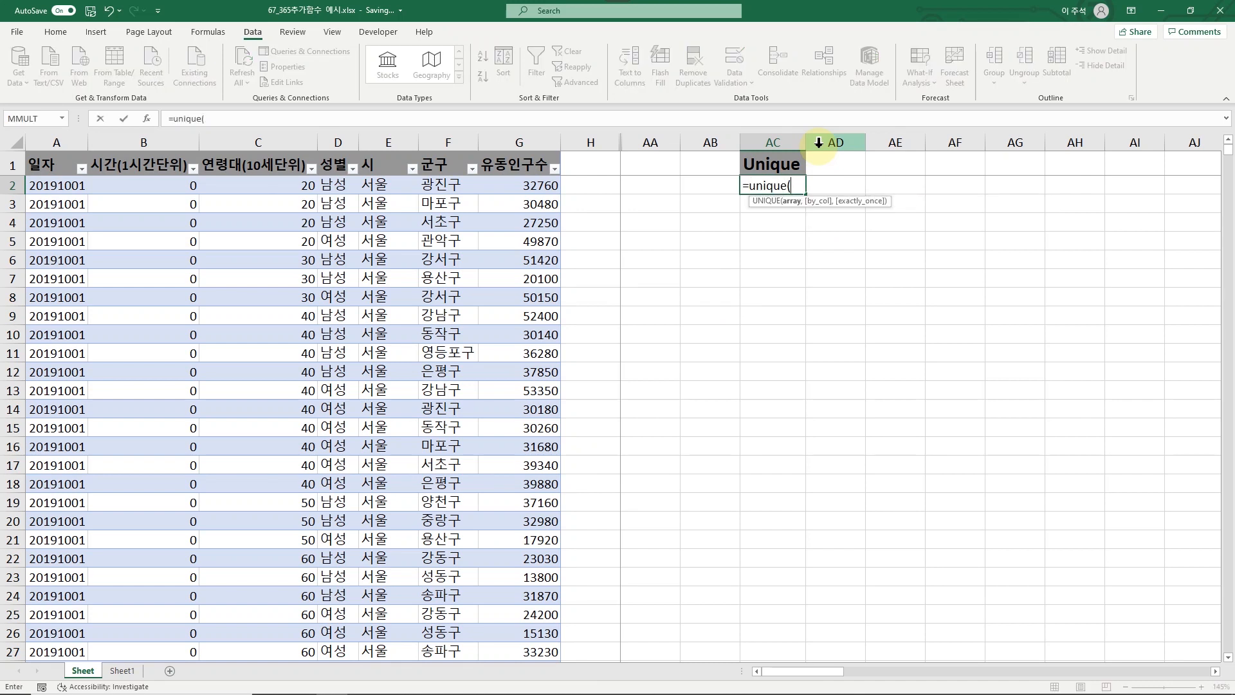
key("ctrl+Left")
key("ctrl+Left")
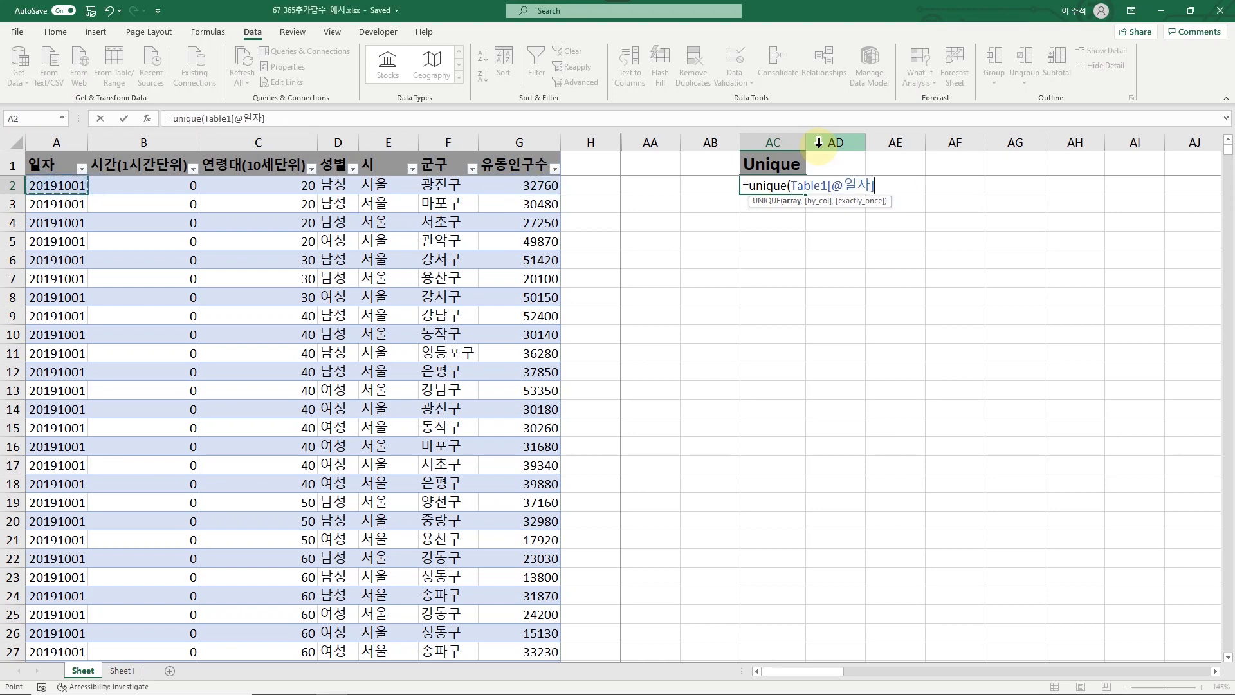
key("shift+Right")
key("shift+Right")
key("ctrl+shift+Down")
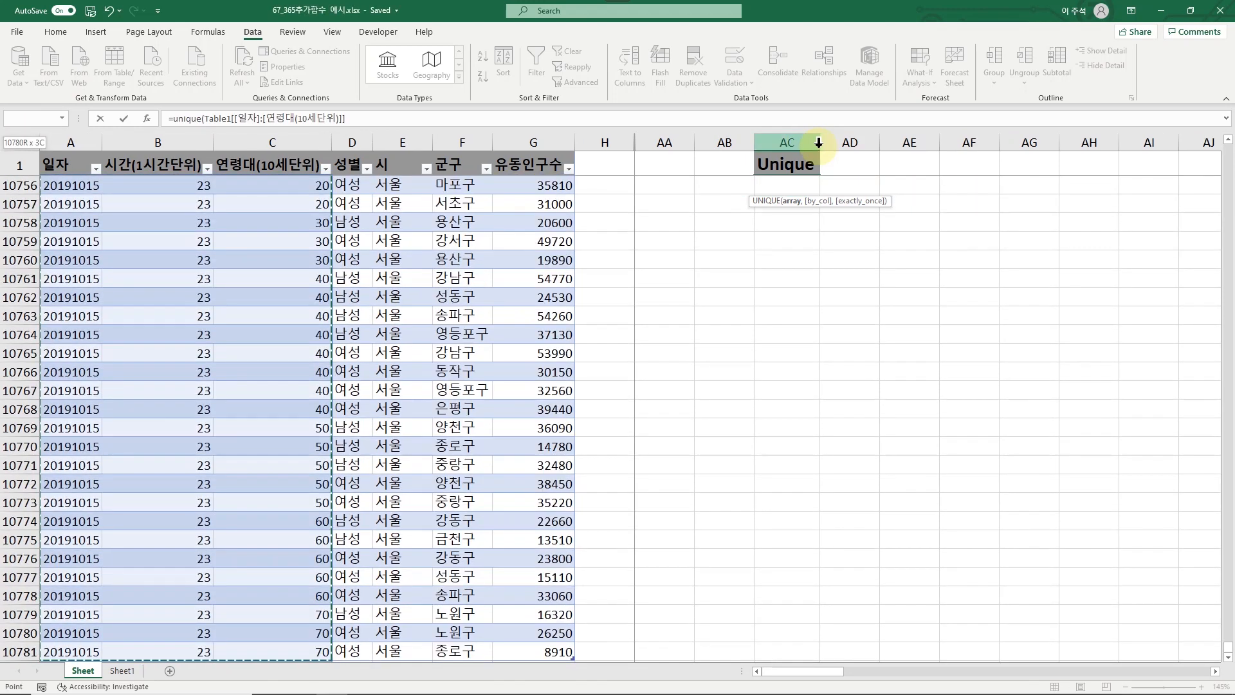
key("Return")
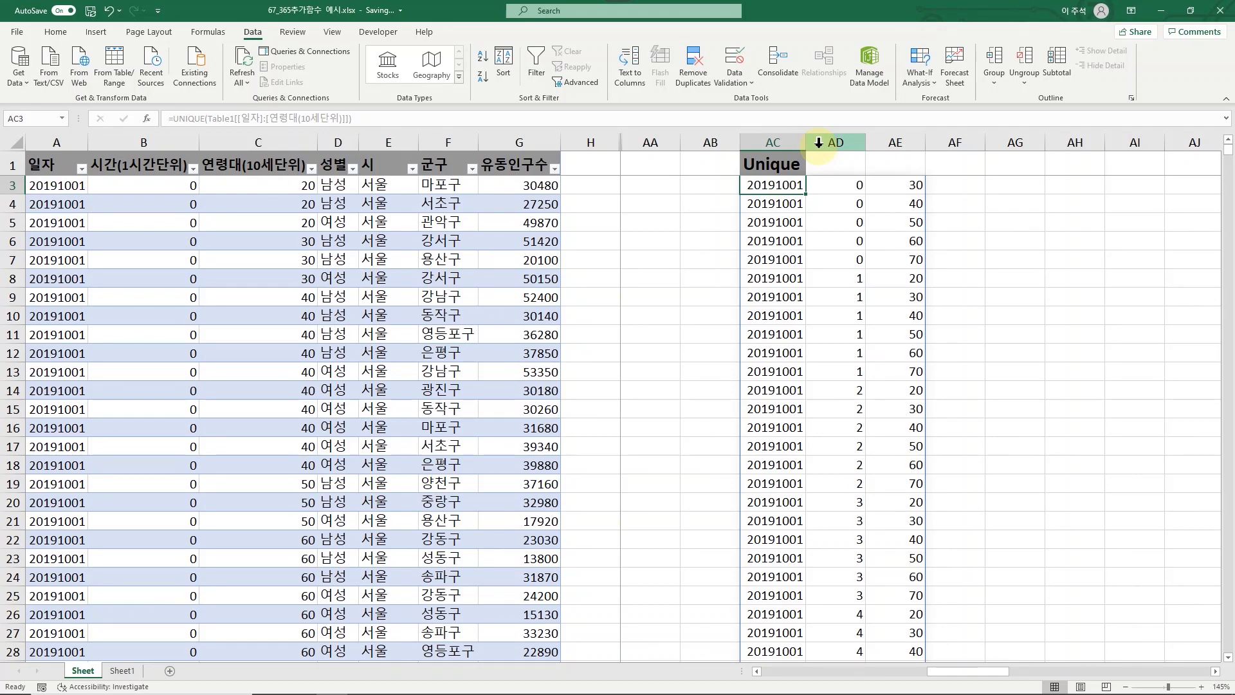
Step: Check the last row of the spilled UNIQUE results, then clear the whole result range from AC2 down
key("ctrl+Down")
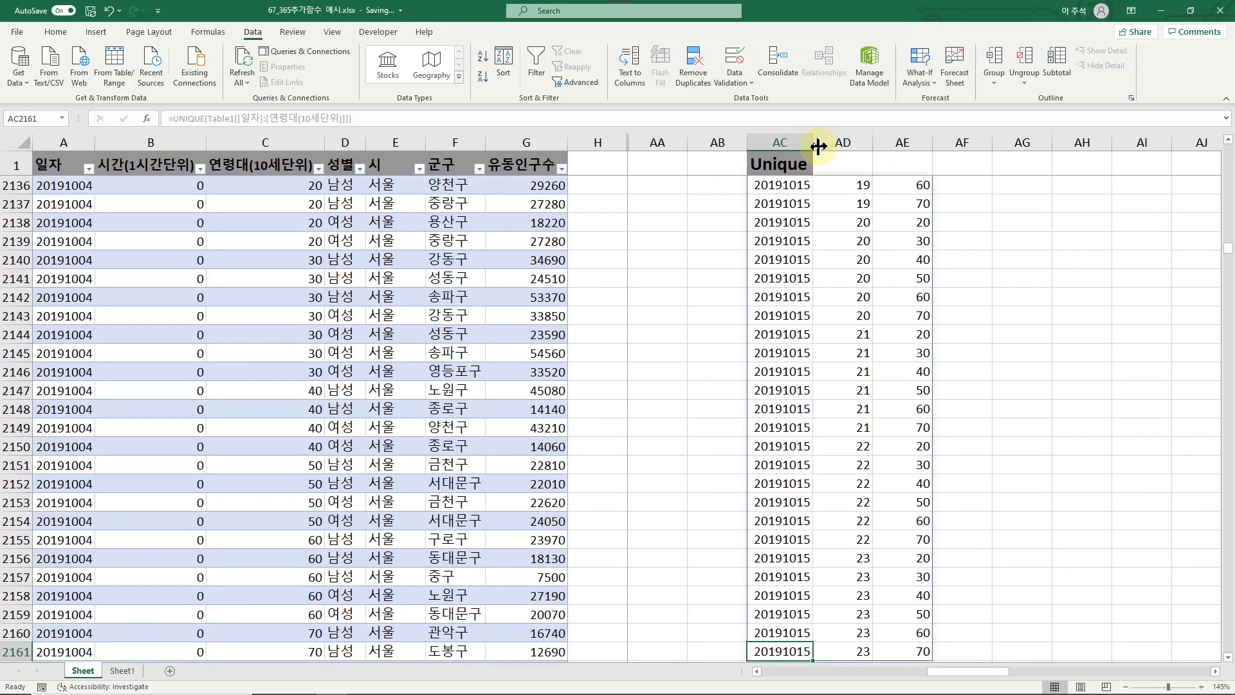
key("ctrl+Up")
key("ctrl+shift+Right")
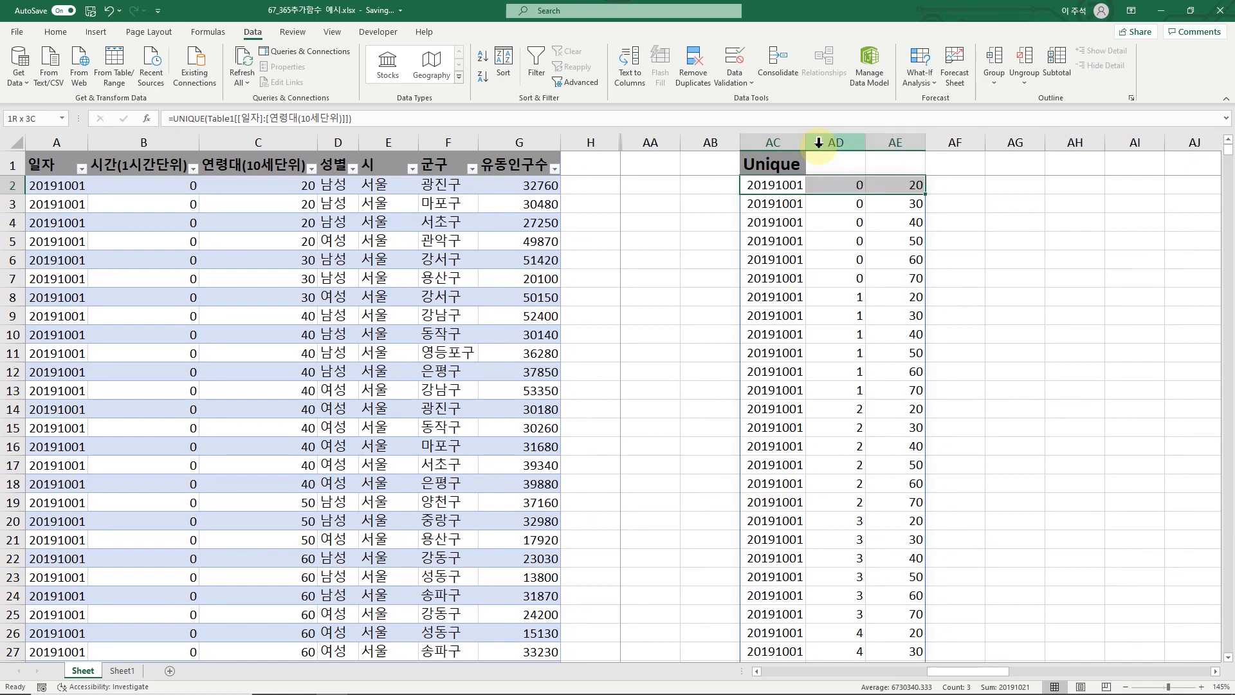
key("ctrl+shift+Down")
key("Delete")
key("ctrl+Up")
key("Down")
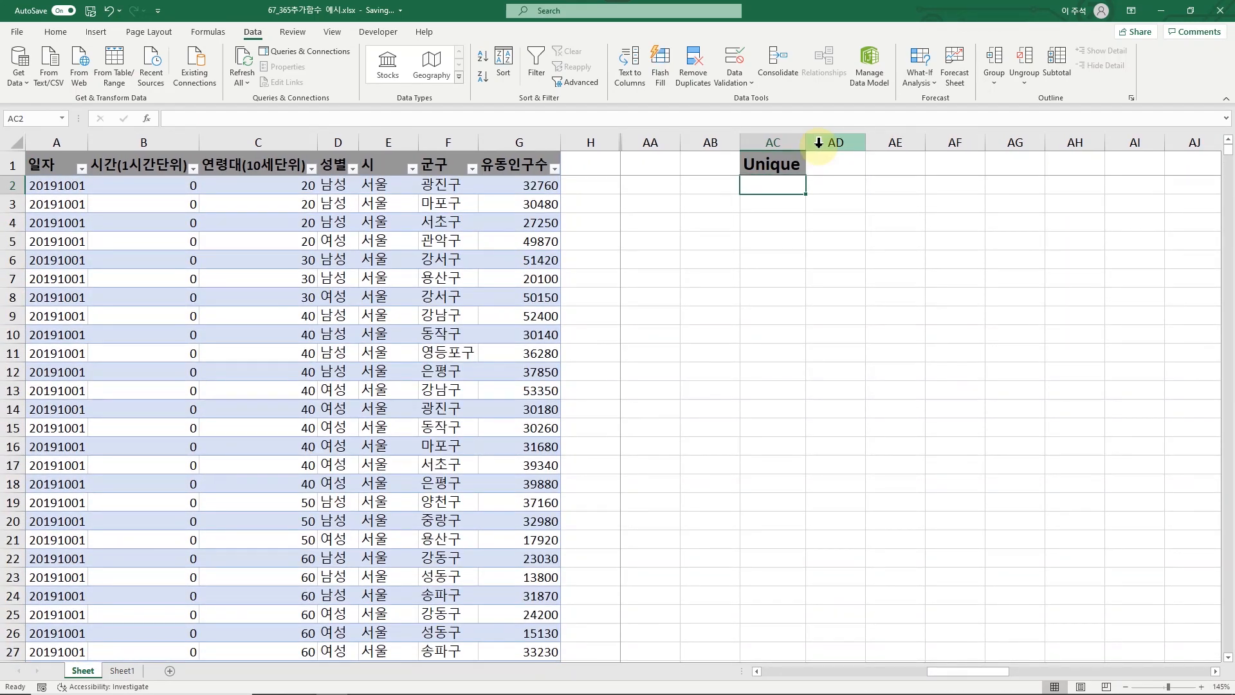
Step: Start a new UNIQUE formula in AC2 with the Table1 columns 일자 through 연령대(10세단위) as the array
type("=unique")
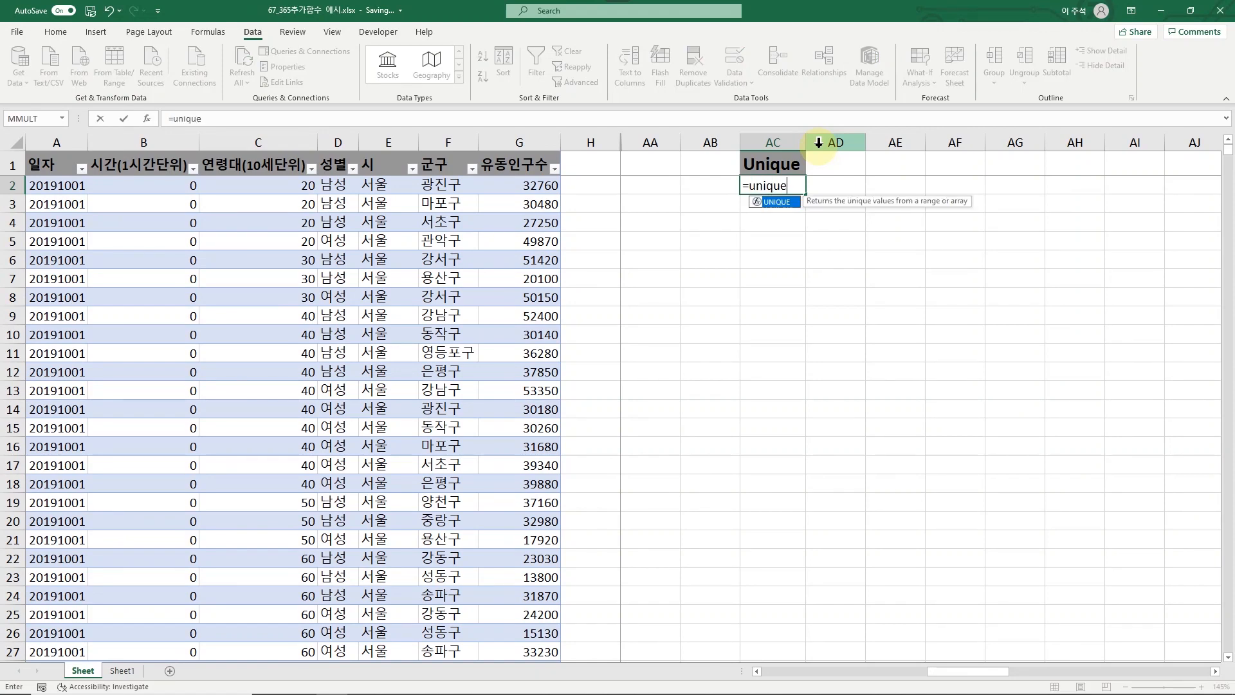
type("(")
key("Left")
key("Left")
key("Left")
key("Left")
key("Left")
key("Left")
key("Left")
key("Left")
key("Left")
key("Left")
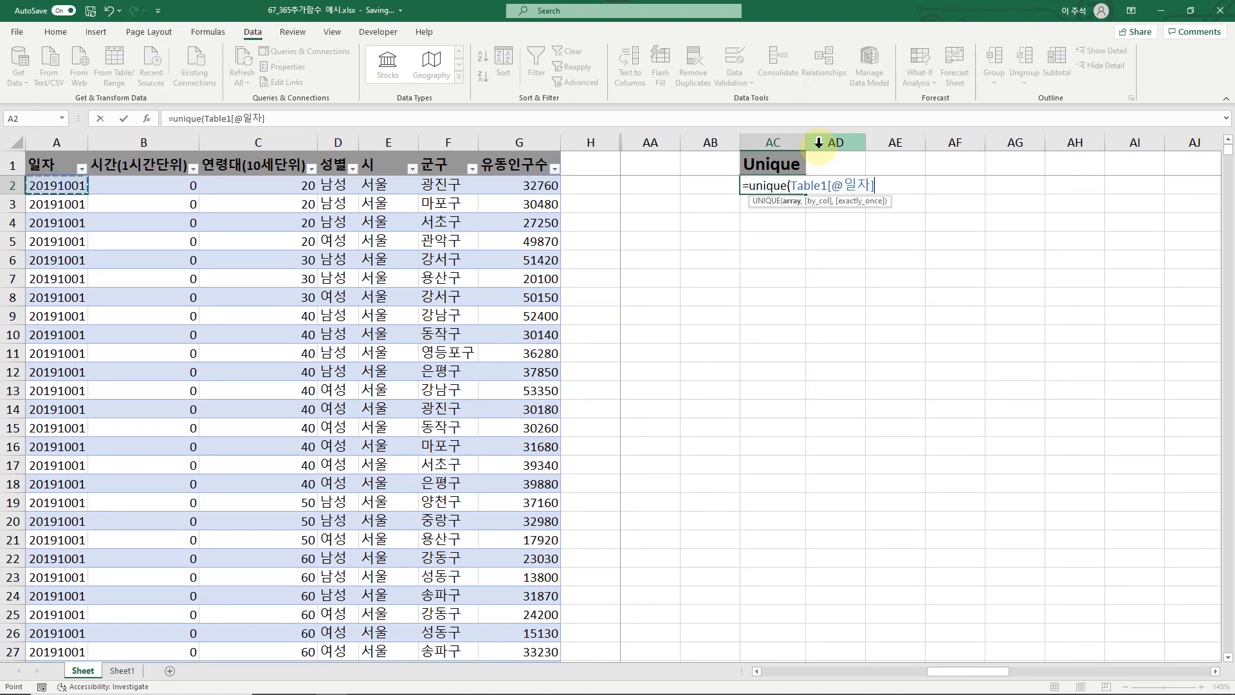
key("shift+Right")
key("shift+Right")
key("ctrl+shift+Down")
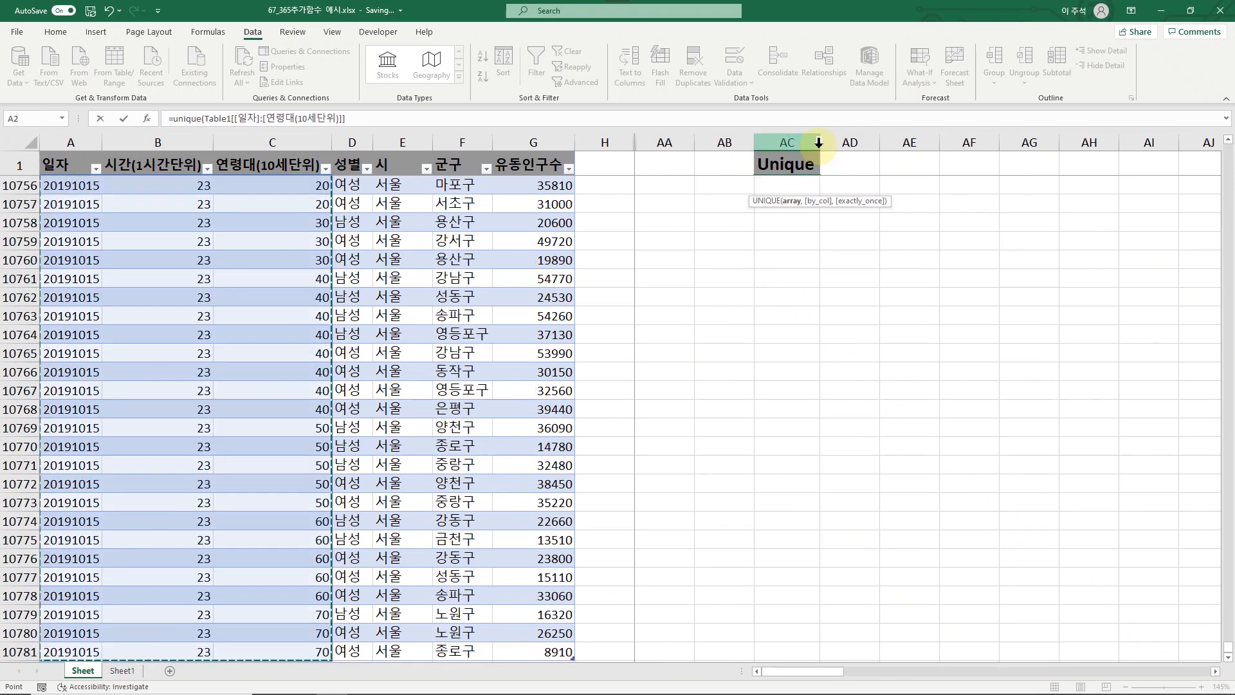
Step: Leave the by_col argument empty, set exactly_once to TRUE and enter the UNIQUE formula
type(",")
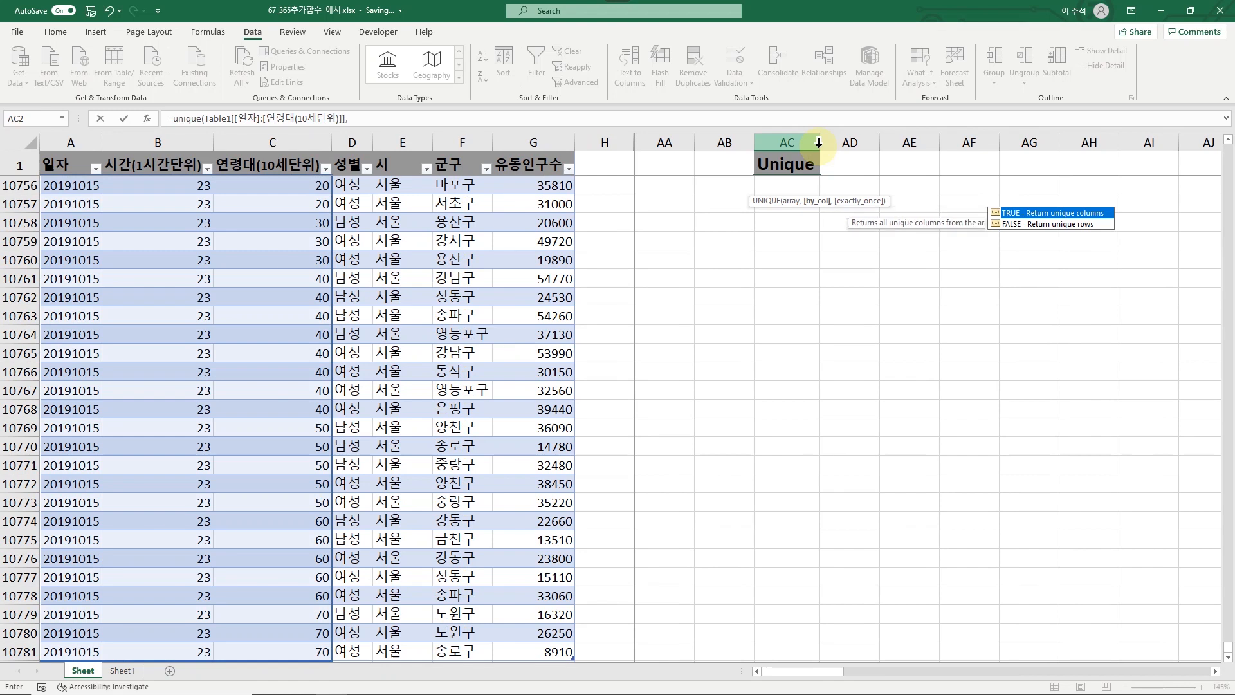
type(",")
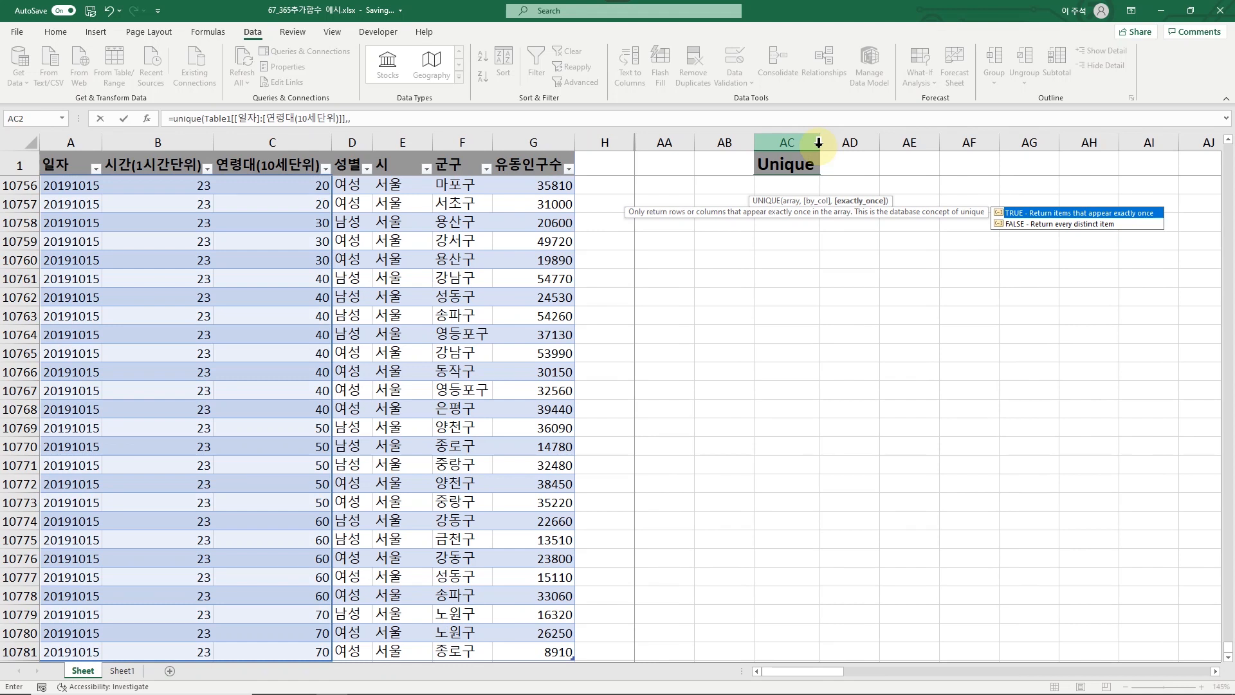
type(")")
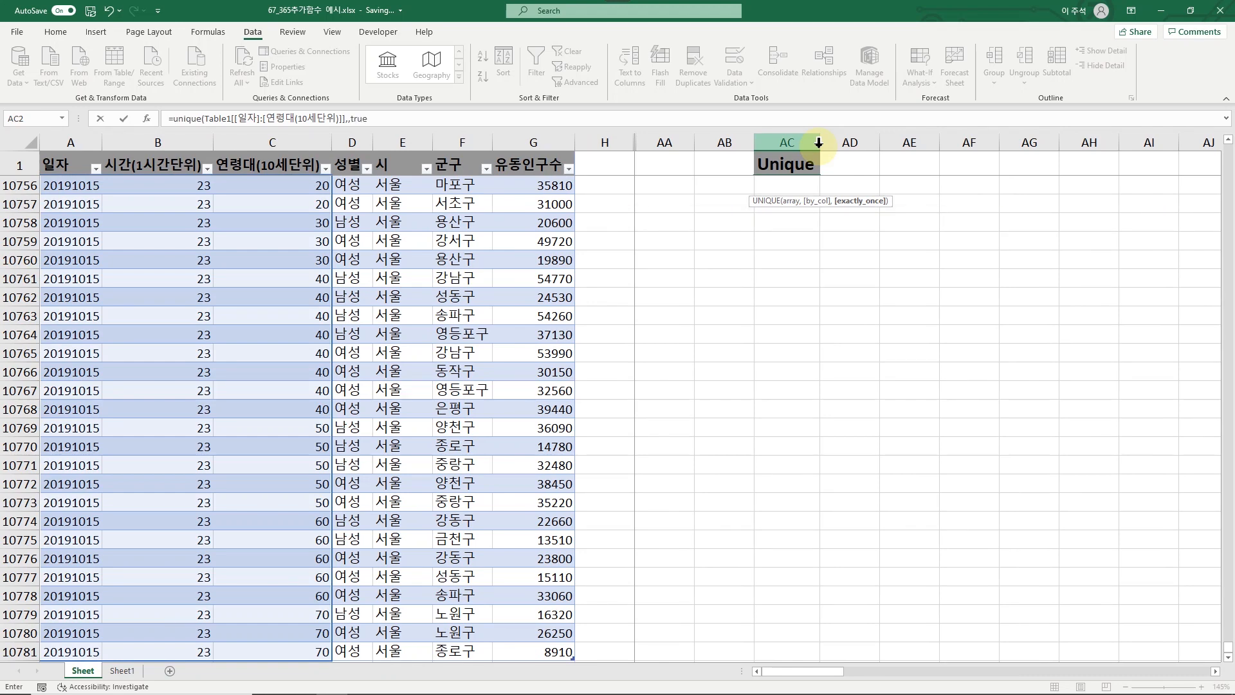
key("ctrl+Return")
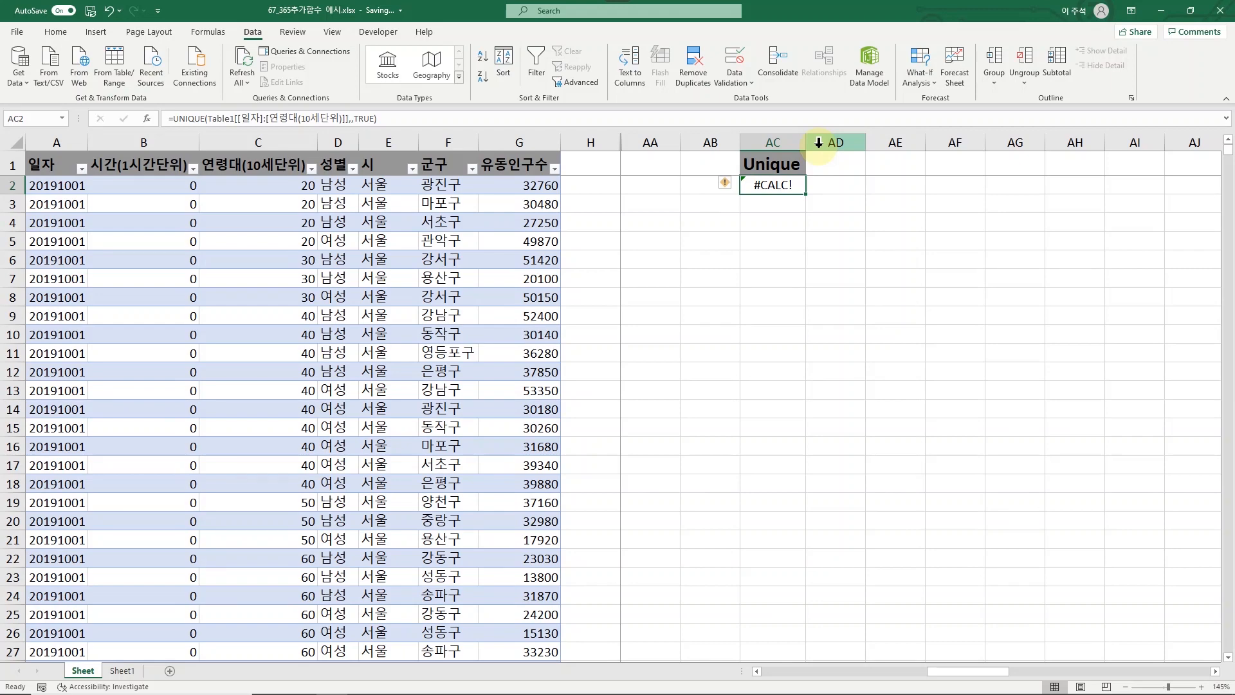
Step: Add a row below the end of the population table with date 20191016, hour 23 and age group 70
key("Home")
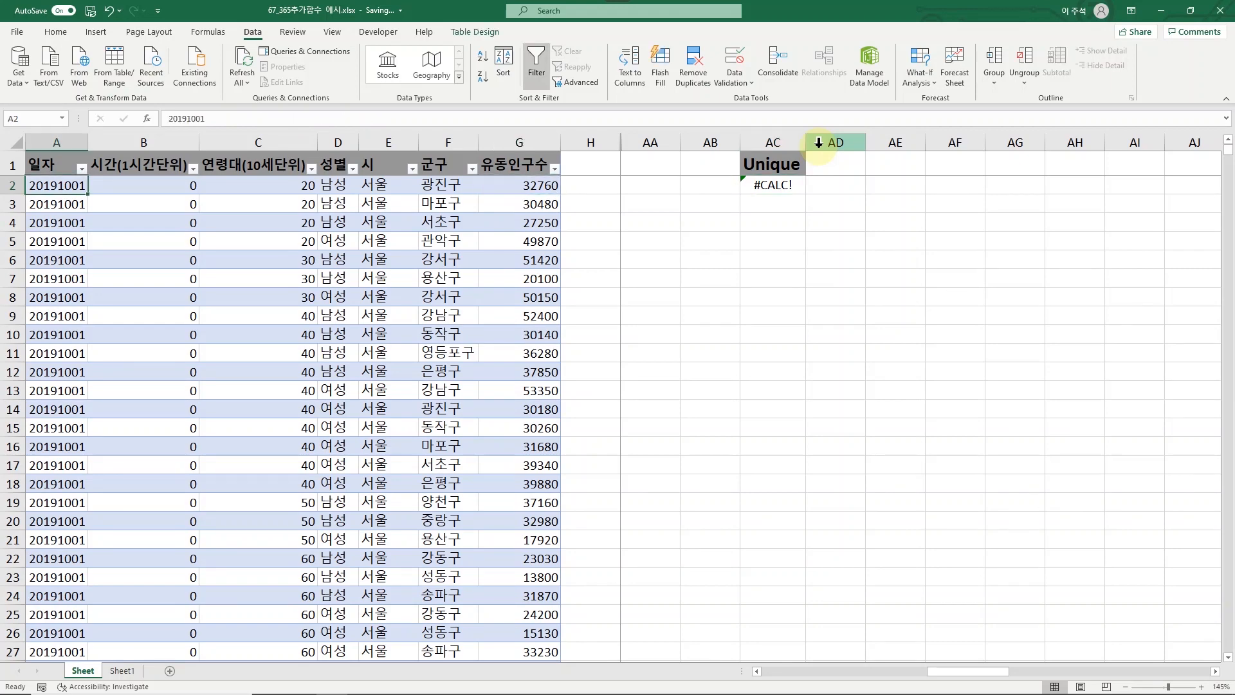
key("ctrl+Down")
key("Down")
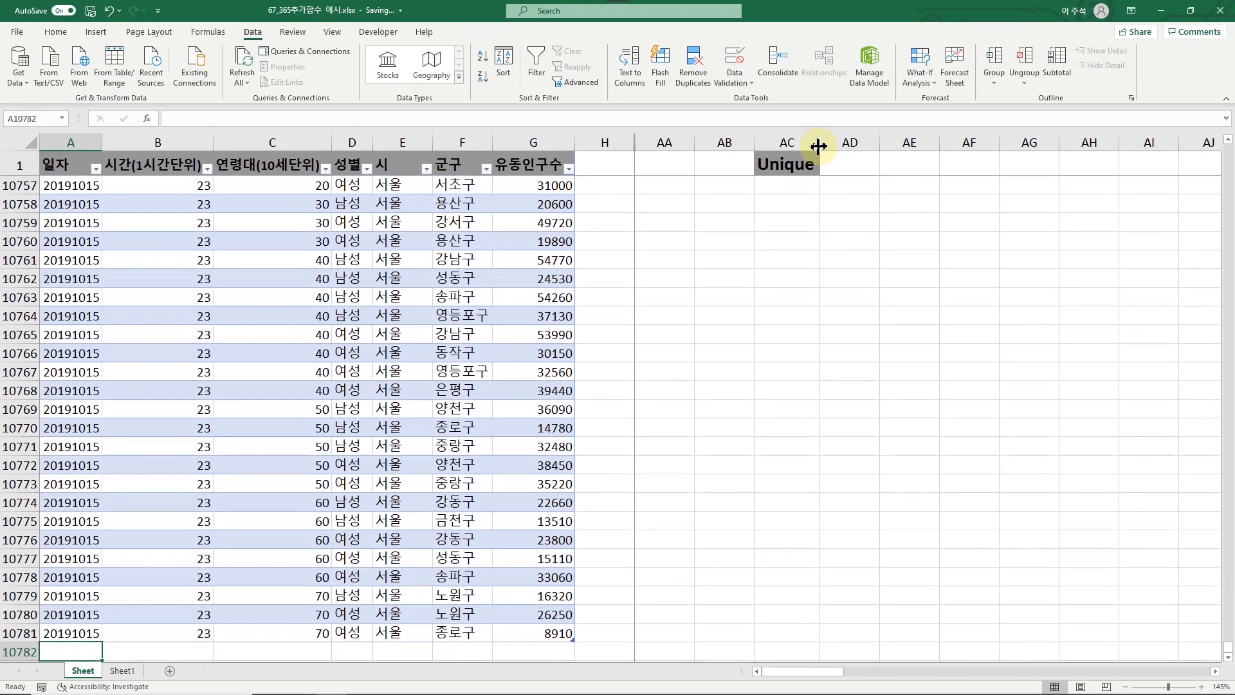
type("201")
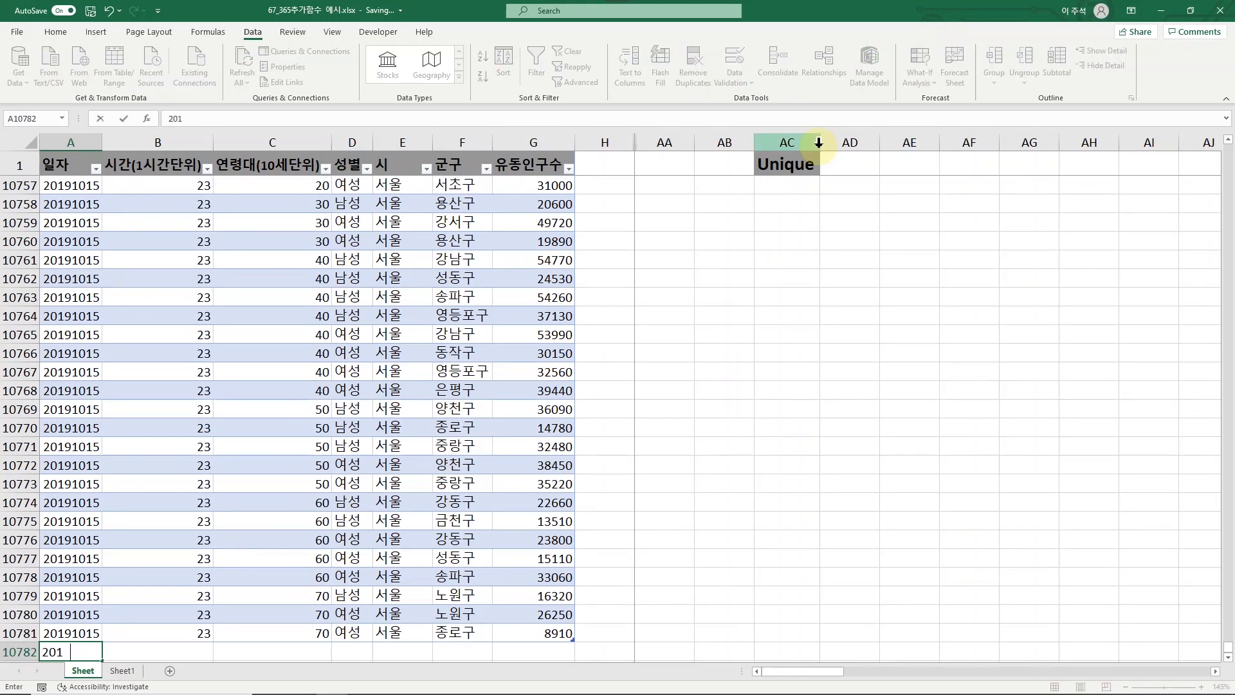
type("901016")
key("Tab")
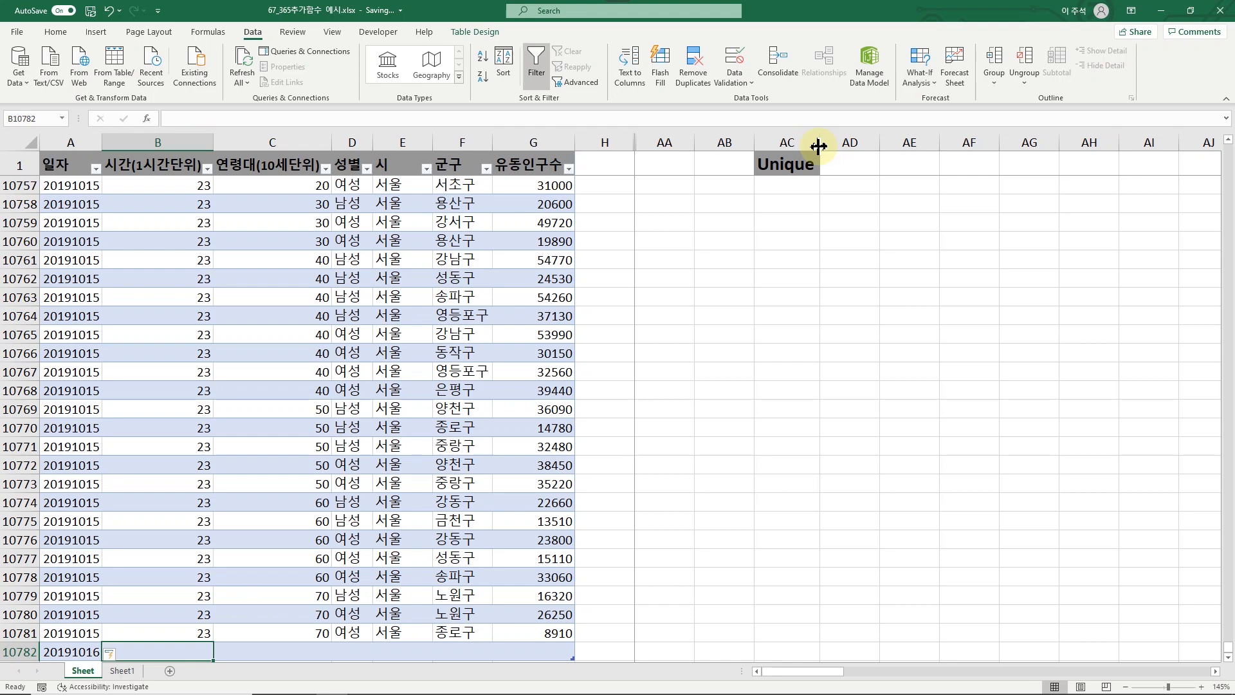
type("23")
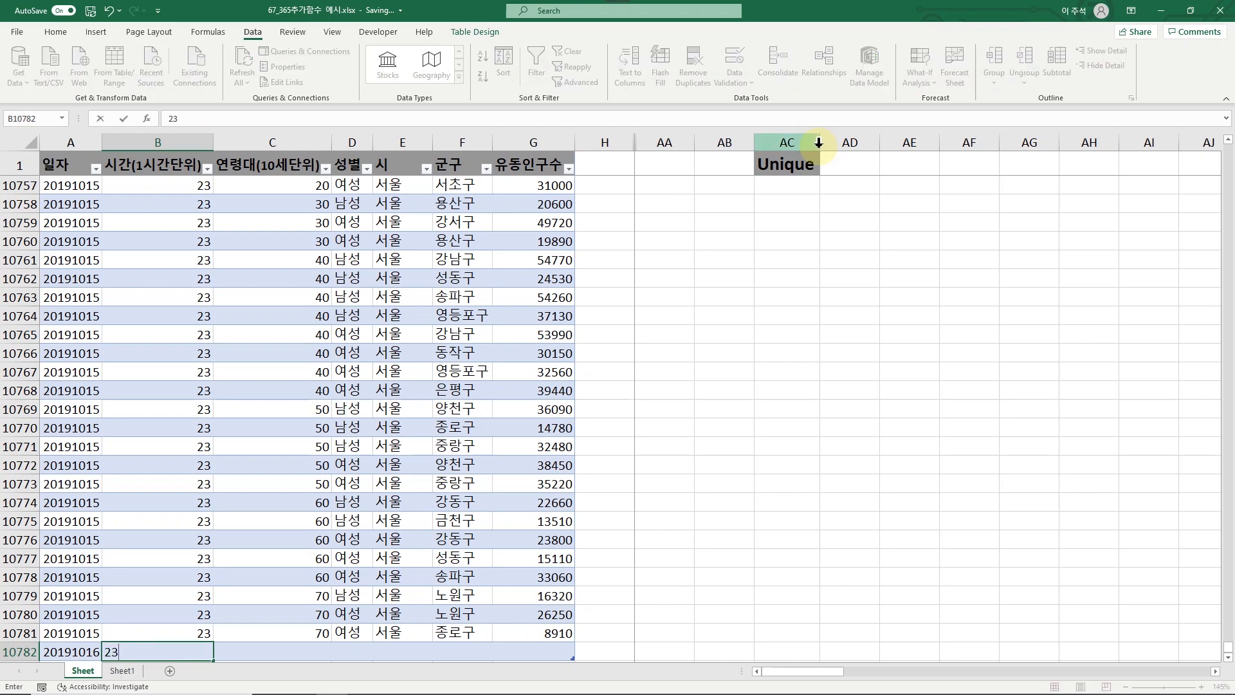
key("Tab")
type("70")
key("Right")
key("Right")
key("Right")
key("Right")
key("Right")
key("Right")
key("Right")
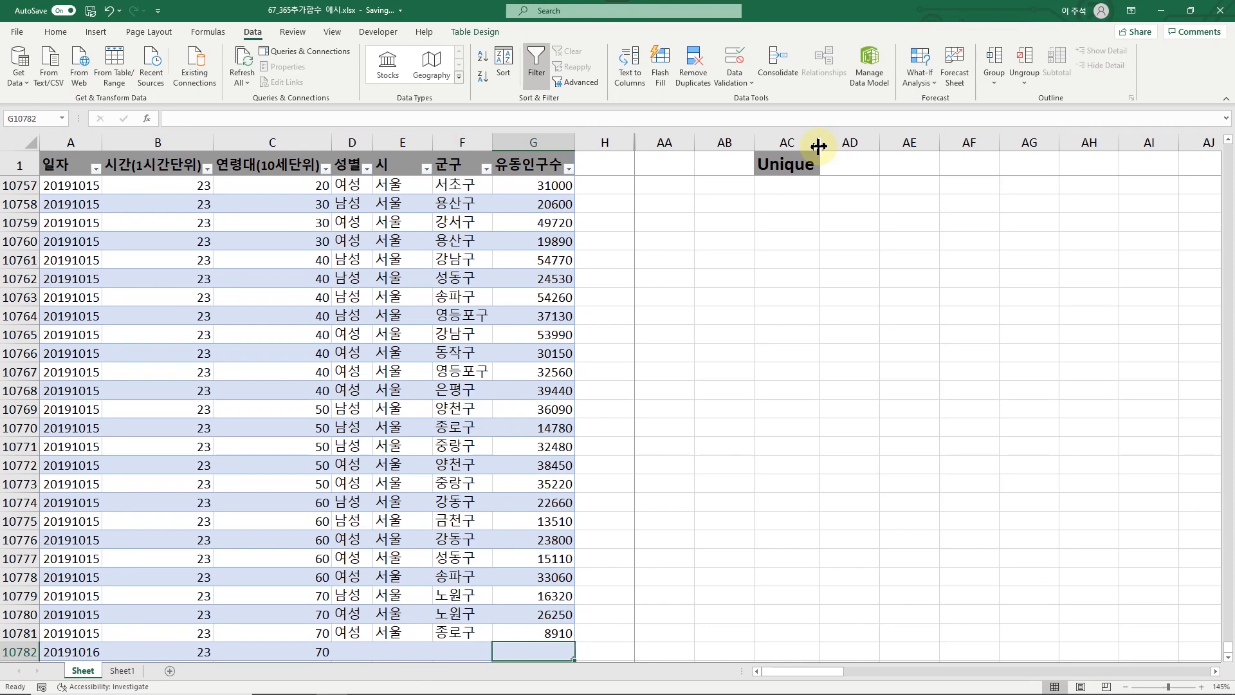
Step: Clear the existing XLOOKUP formulas in column AQ from AQ2 down to AQ26
key("ctrl+Up")
key("Right")
key("Down")
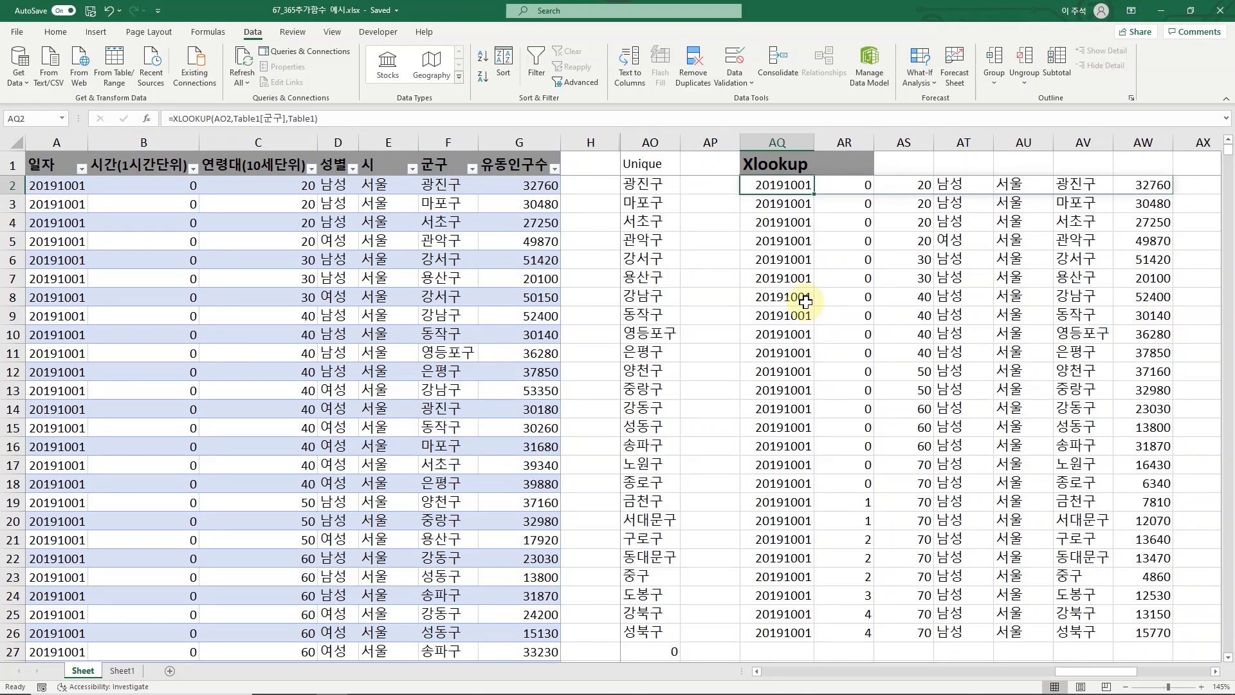
key("ctrl+shift+Down")
key("Delete")
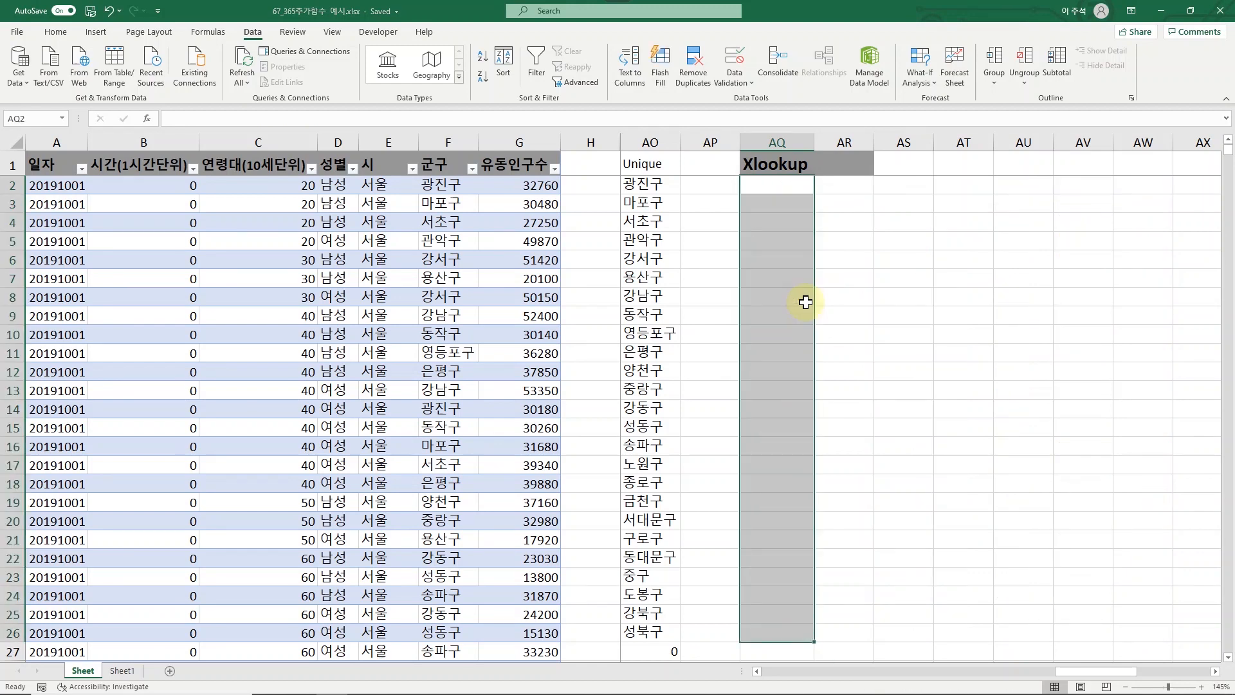
Step: Examine the UNIQUE formula in AO2 that supplies the list of districts
key("ctrl+shift+Up")
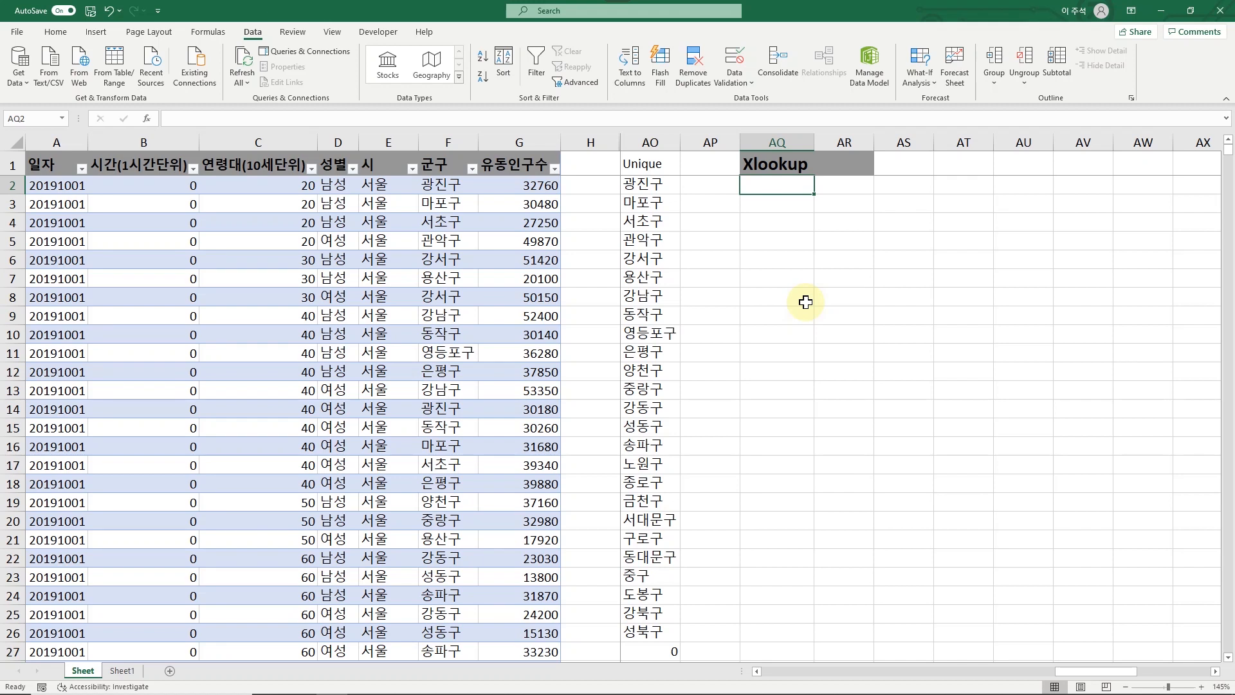
key("Left")
key("Left")
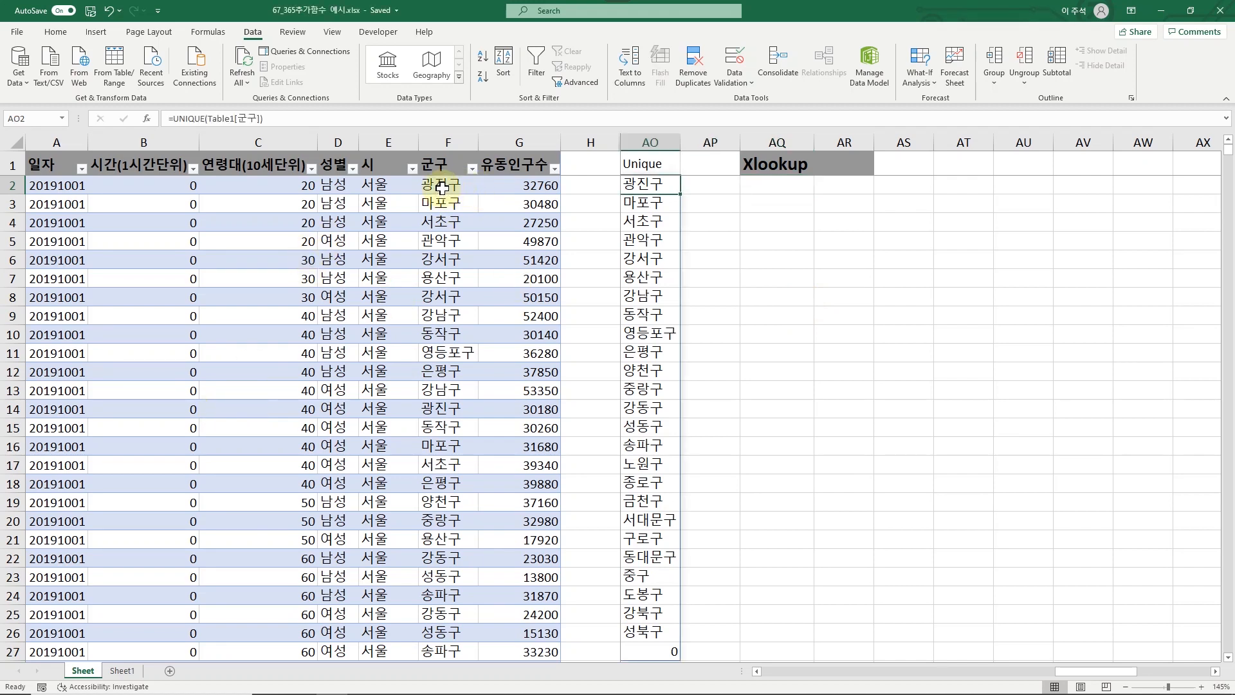
Step: Start an XLOOKUP formula in AQ2 with the first district, AO2, as the lookup value
left_click(780, 184)
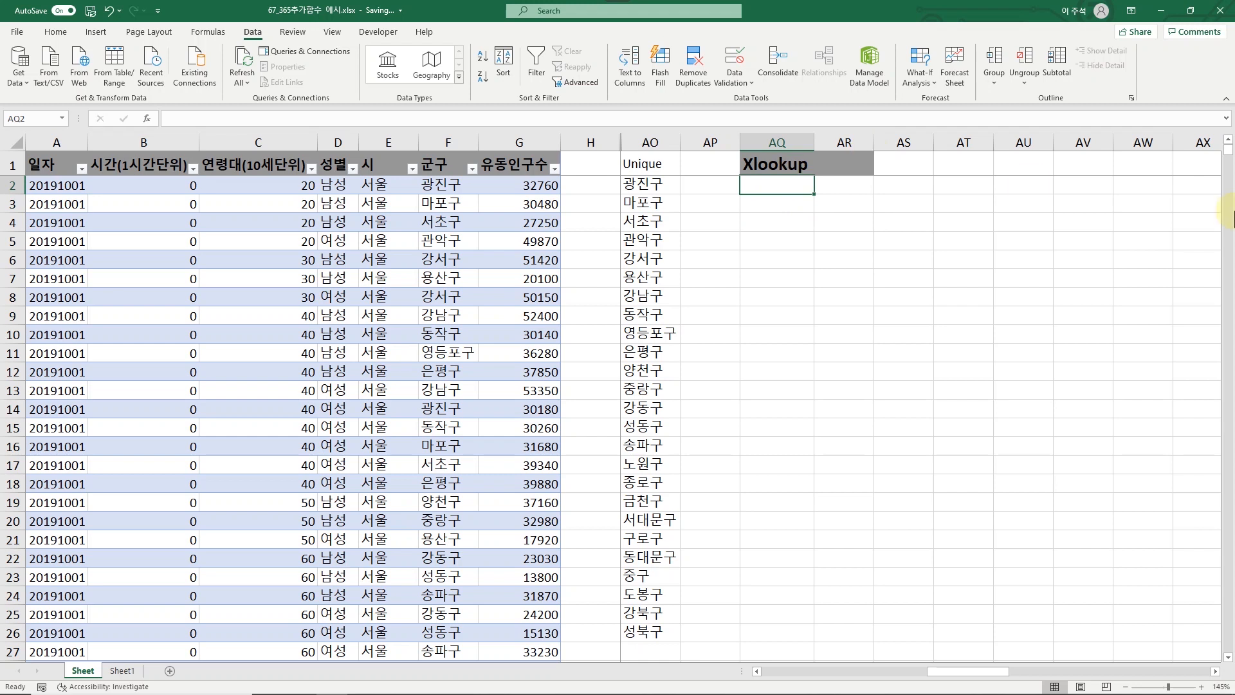
type("=x")
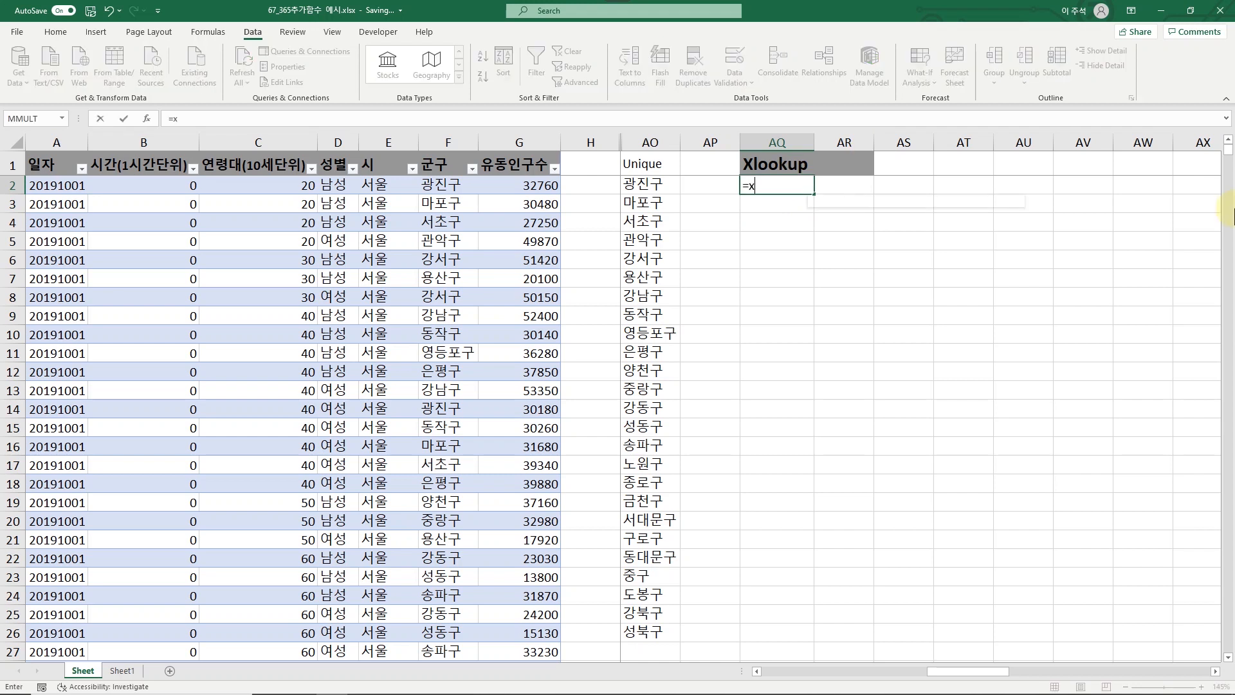
type("lookup(")
key("Left")
key("Left")
key("Left")
key("Right")
type(",")
Step: Set the XLOOKUP lookup array to the entire 군구 column of Table1
key("Left")
key("Left")
key("Left")
key("Left")
key("Left")
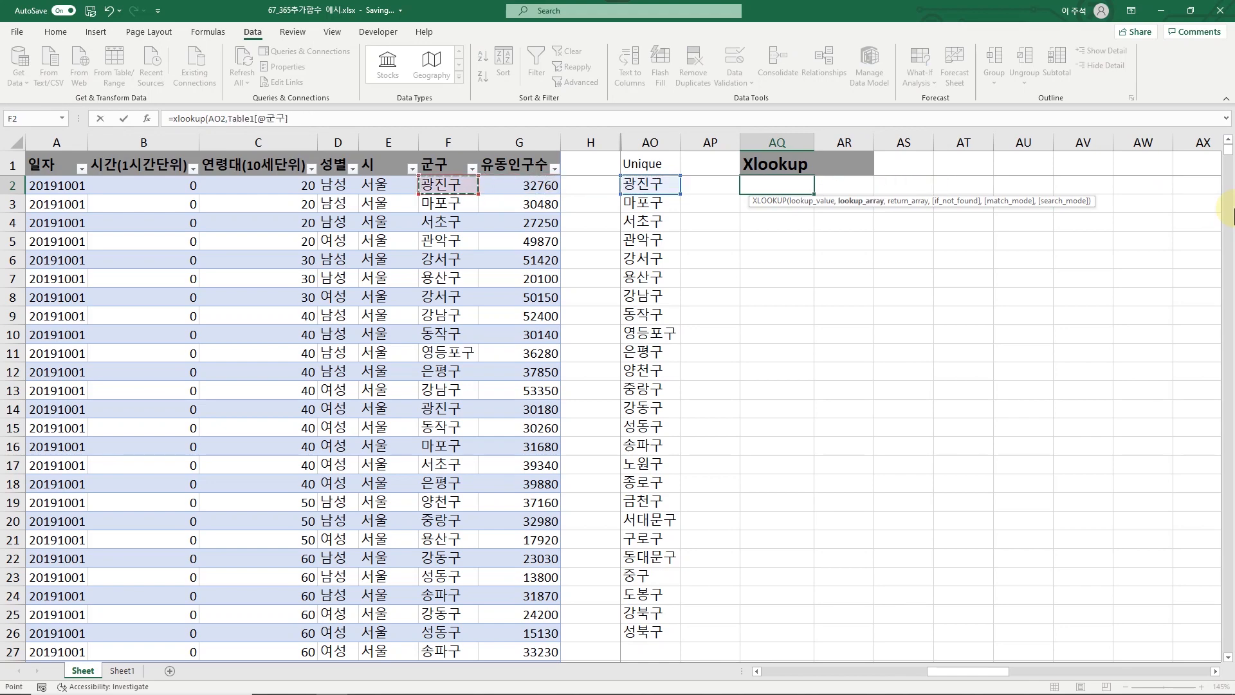
key("ctrl+shift+Down")
type(",")
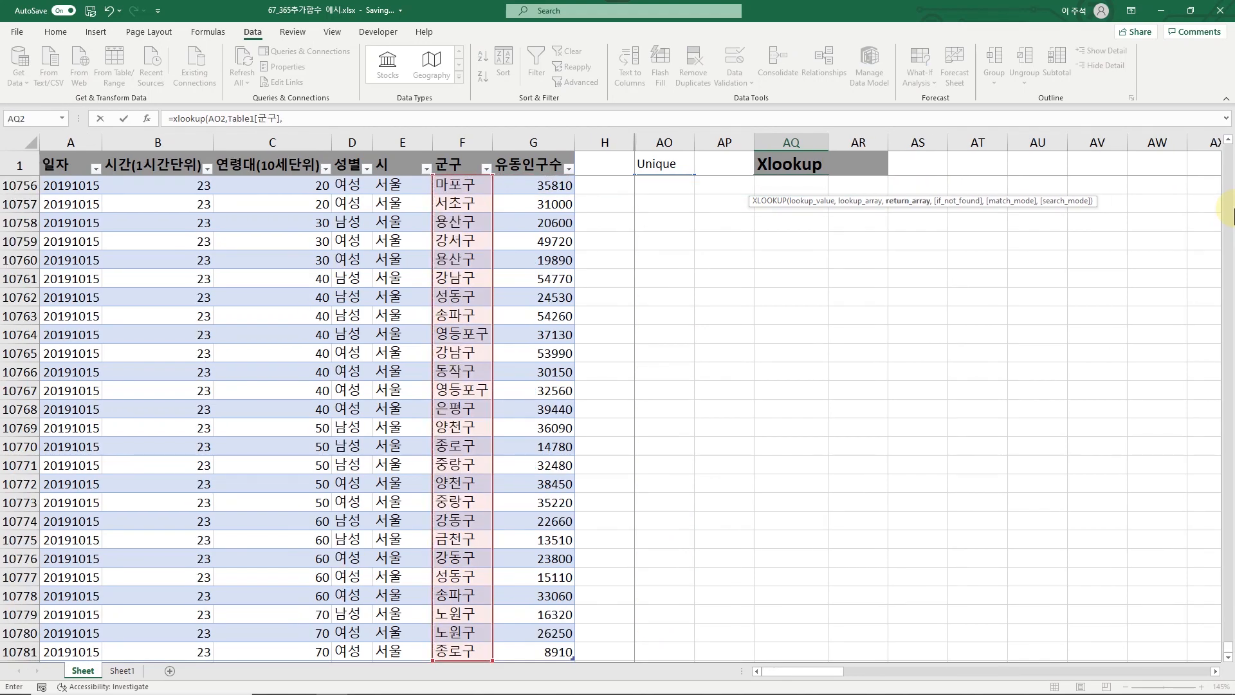
Step: Set the XLOOKUP return array to the entire Table1 and the if_not_found argument to empty text ("")
key("ctrl+Left")
key("ctrl+Left")
key("ctrl+Left")
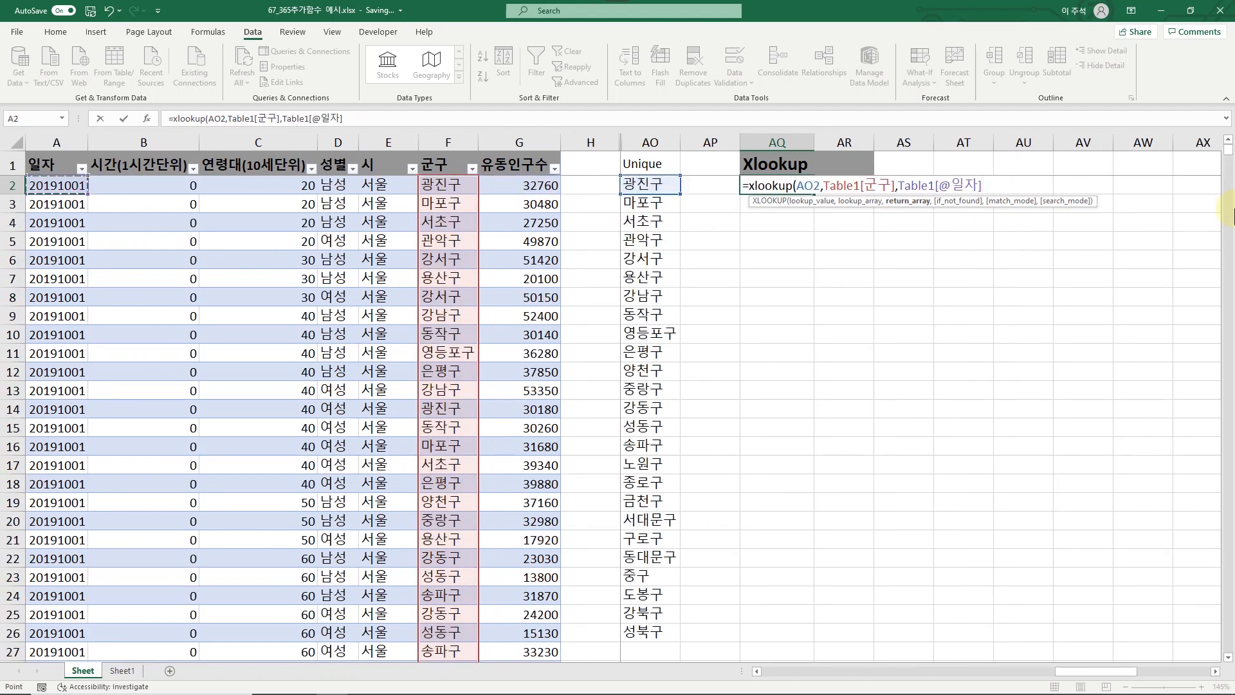
key("ctrl+shift+Right")
key("ctrl+shift+Down")
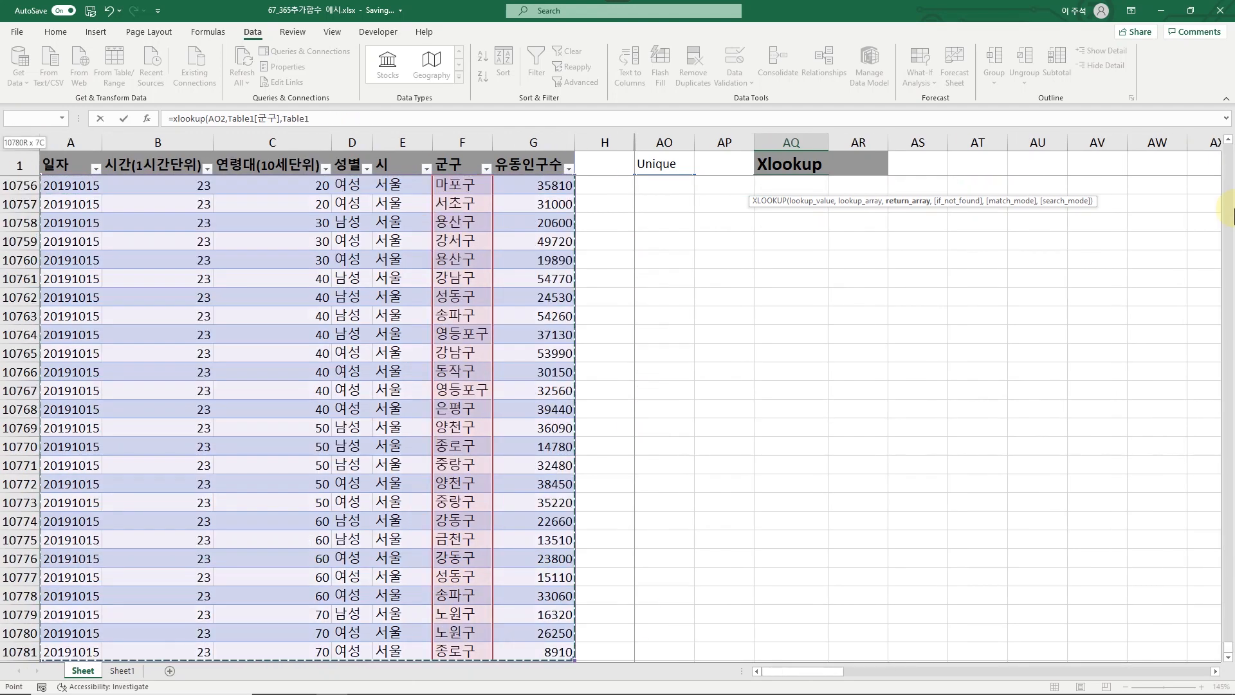
type(",")
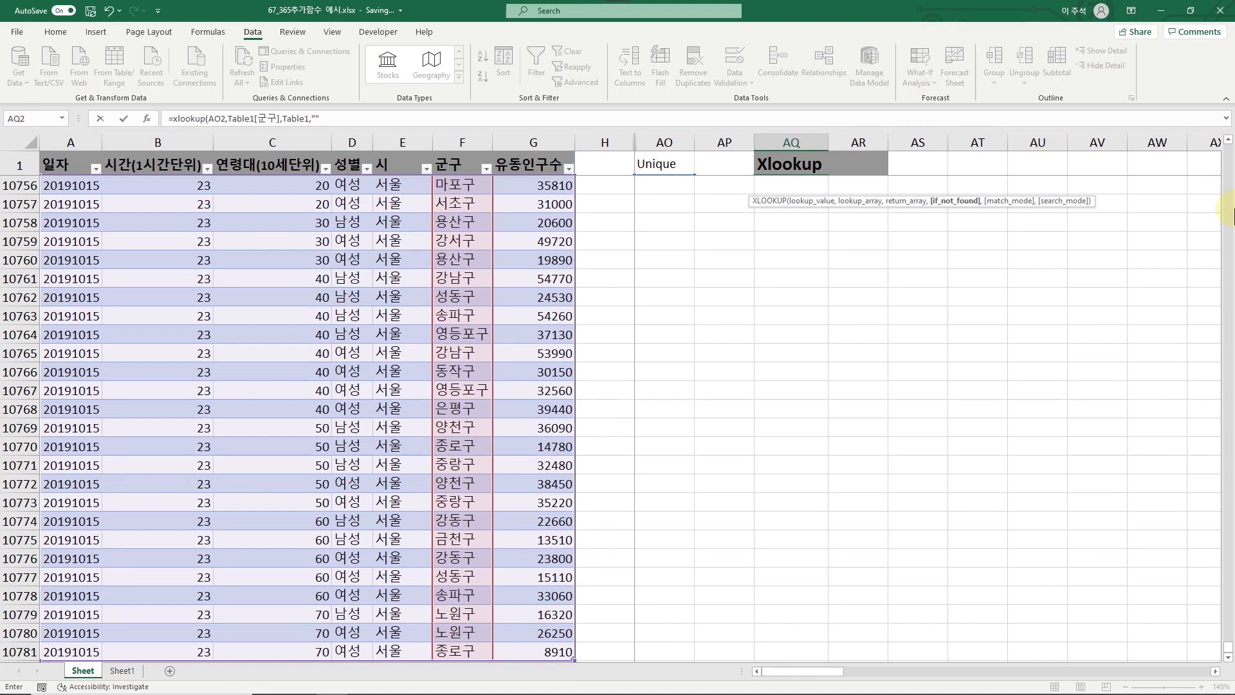
type(",")
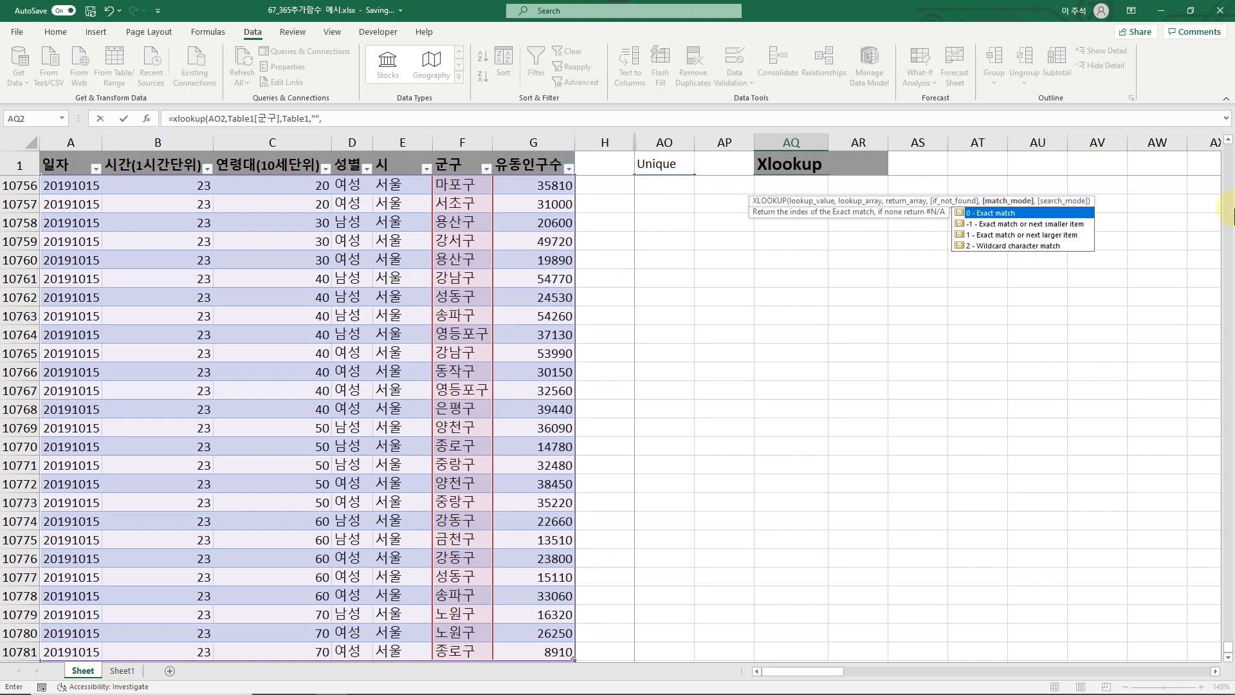
Step: Set the XLOOKUP match mode to 0 (exact match) and search mode to 1 (first-to-last), completing the formula in AQ2
type("0")
type(",")
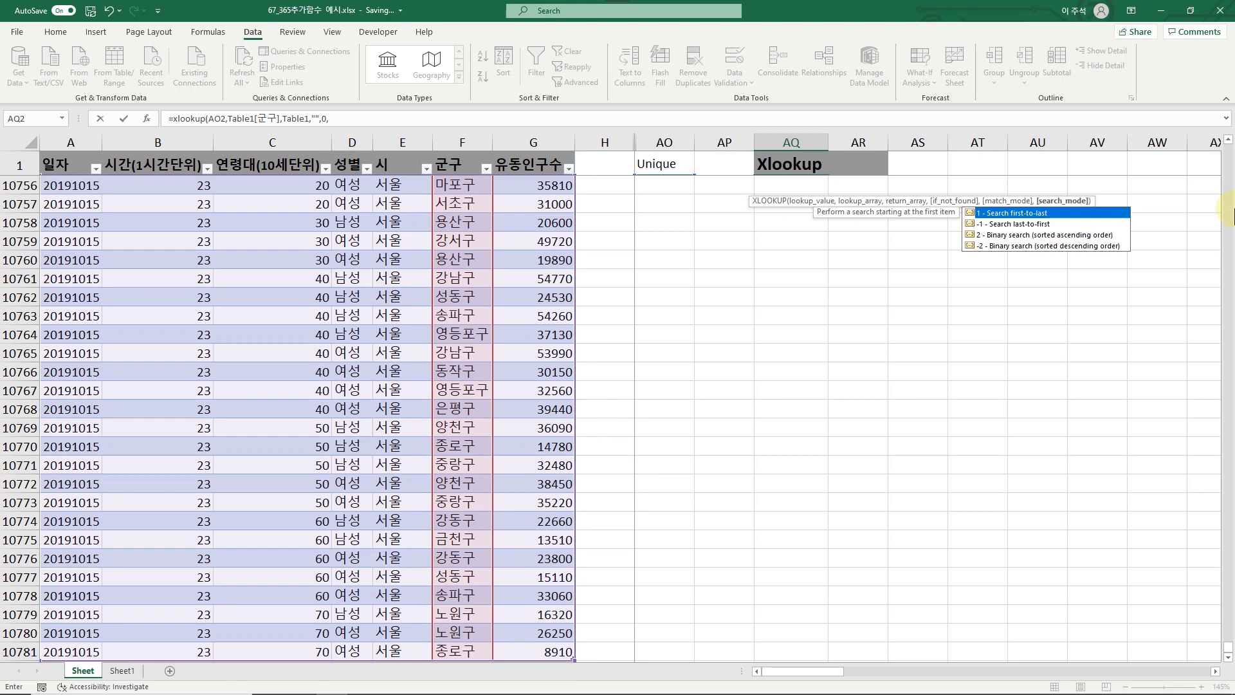
type("1)")
key("Return")
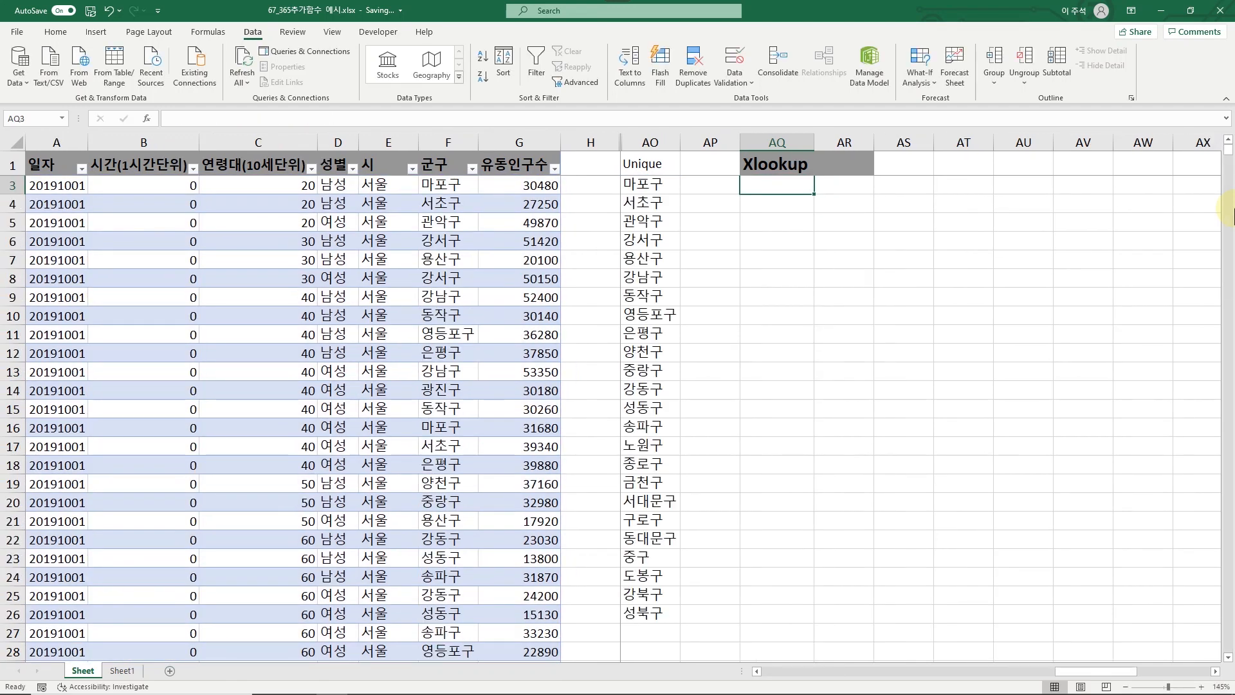
key("Up")
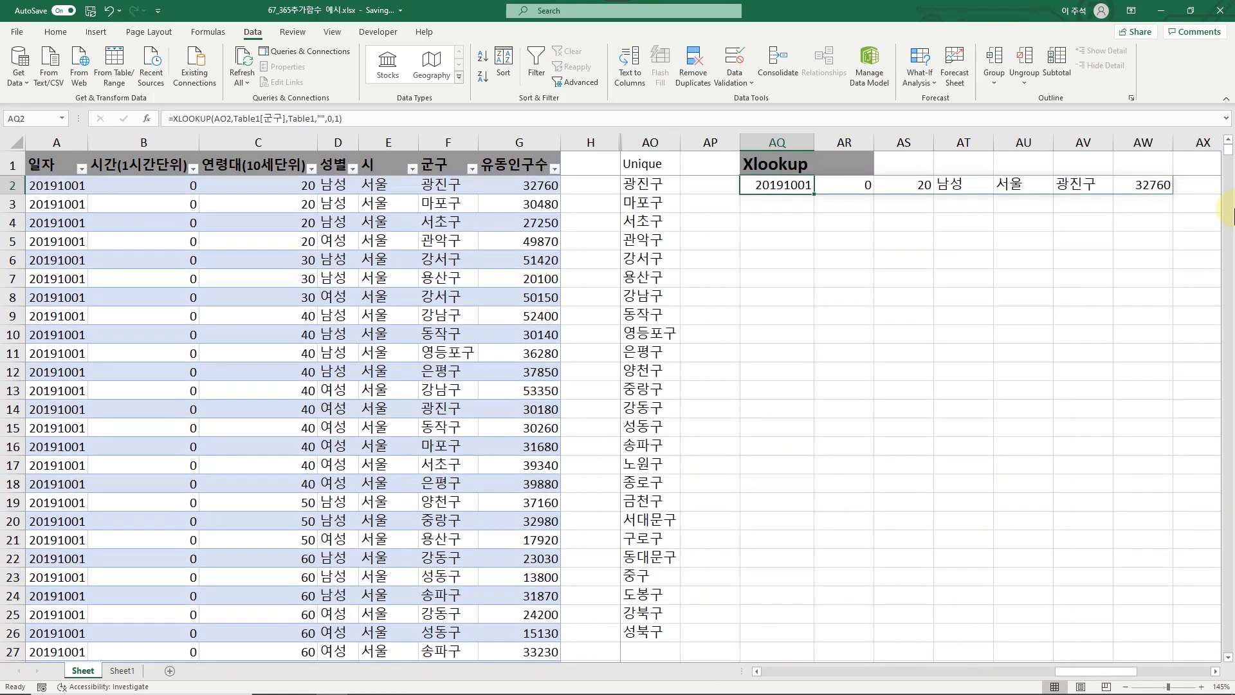
Step: Fill the XLOOKUP formula from AQ2 down to AQ26 and inspect the returned rows for several districts
left_click_drag(813, 194, 804, 637)
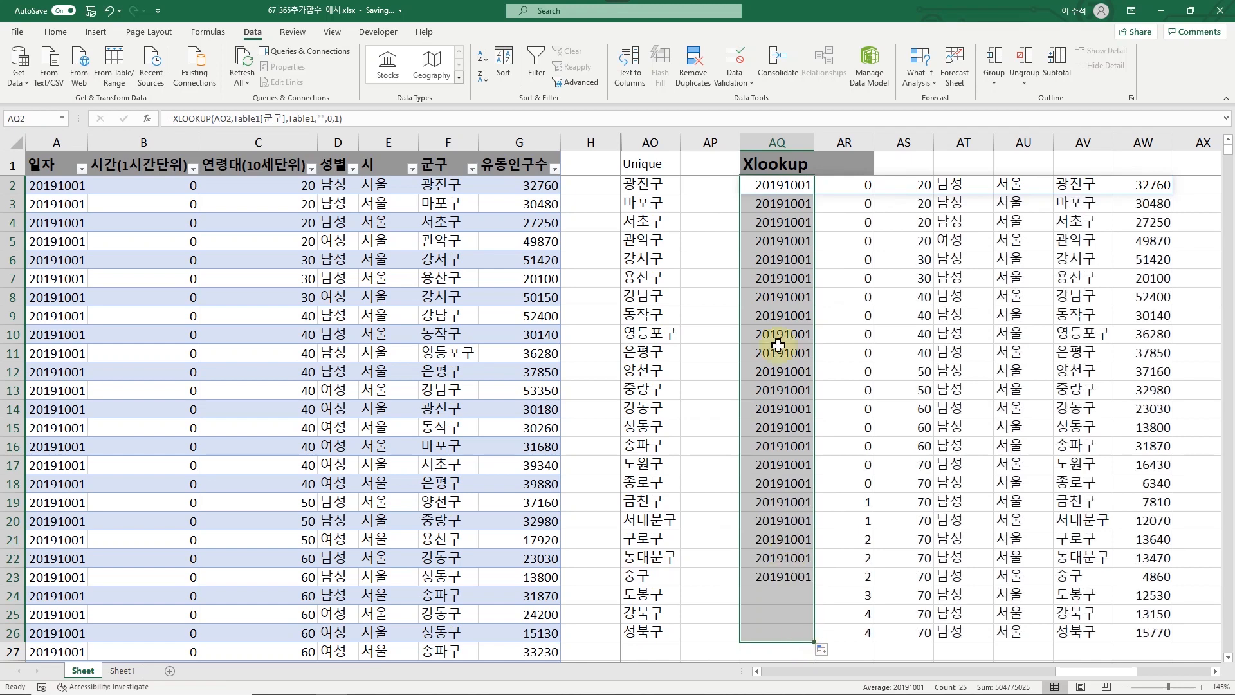
left_click(799, 187)
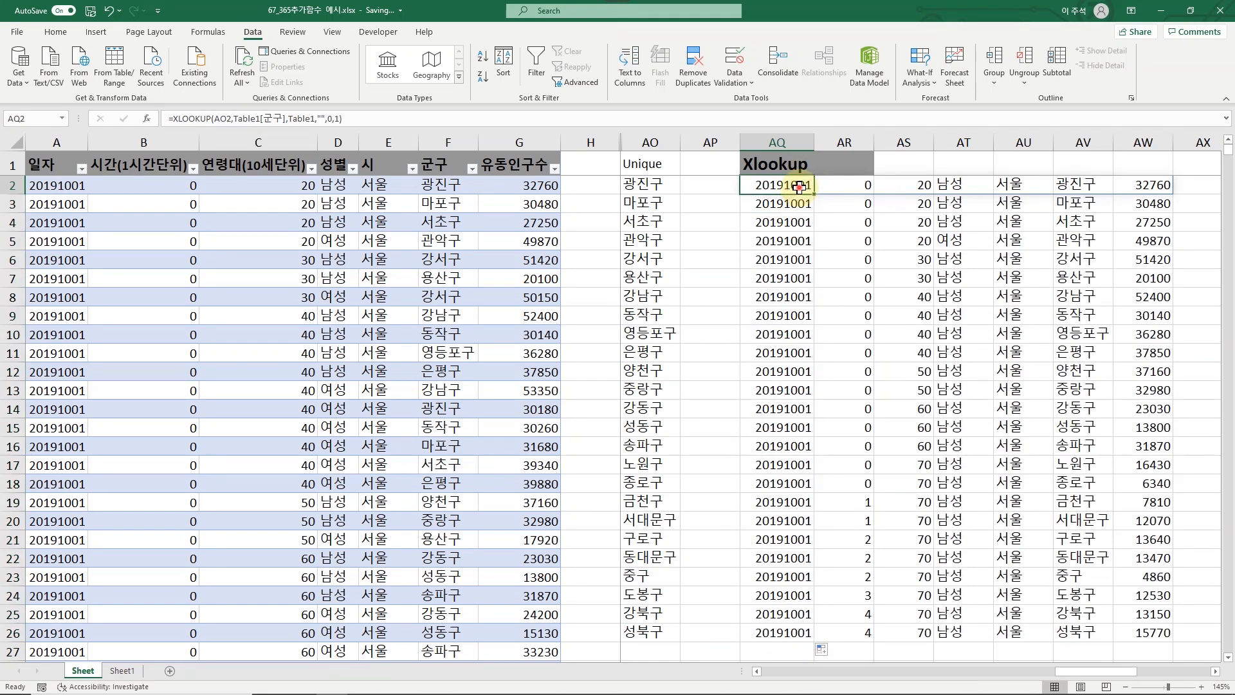
left_click_drag(782, 186, 1142, 188)
left_click(778, 293)
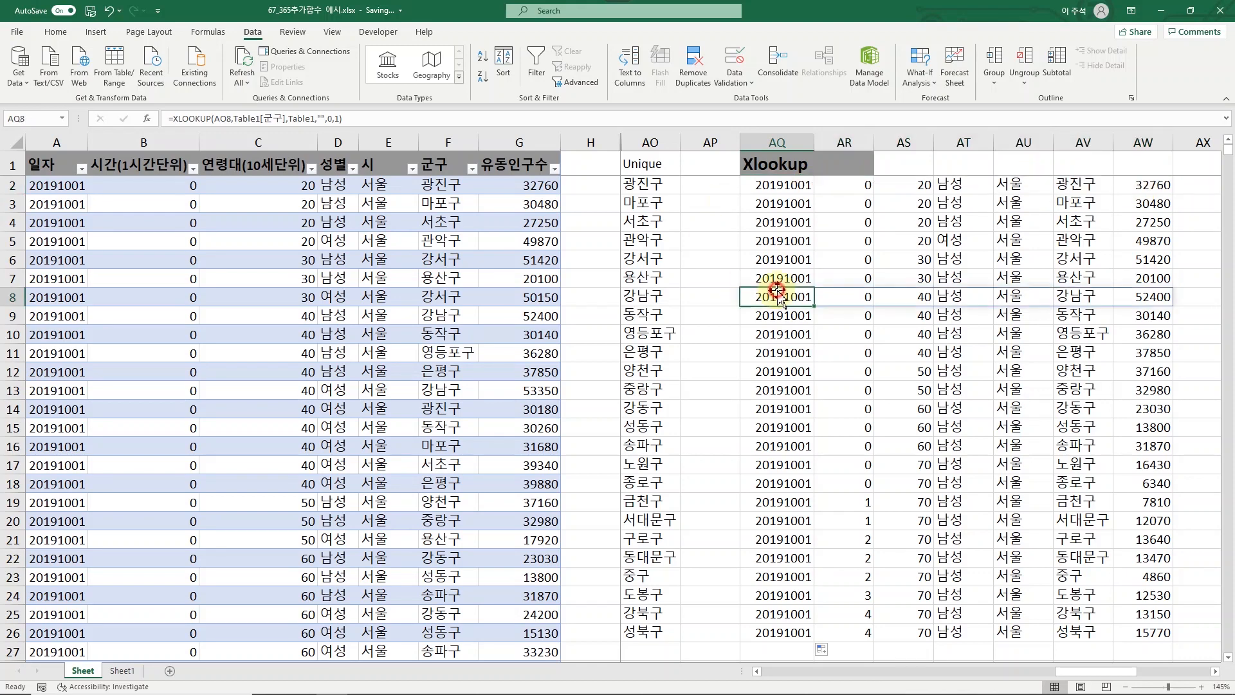
left_click(770, 545)
Step: Change the search mode of the XLOOKUP formula in AQ2 to -1 so it searches last-to-first
left_click(798, 185)
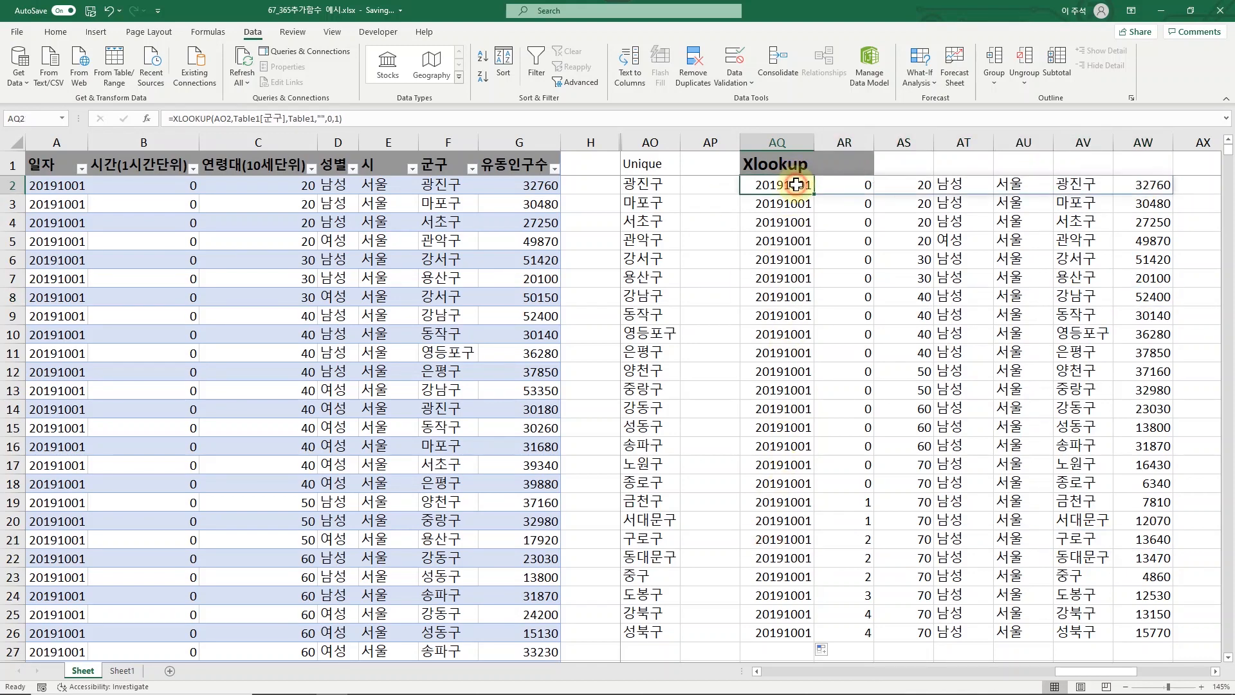
left_click(335, 119)
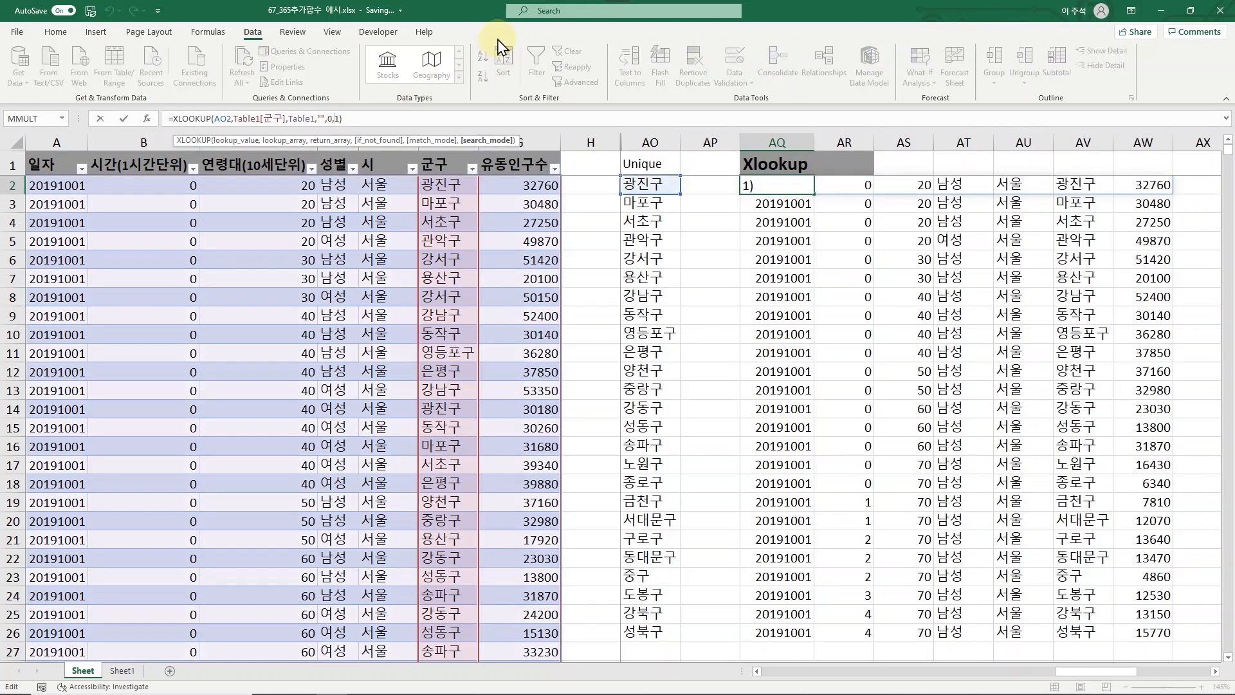
key("Delete")
type("-1")
key("ctrl+Return")
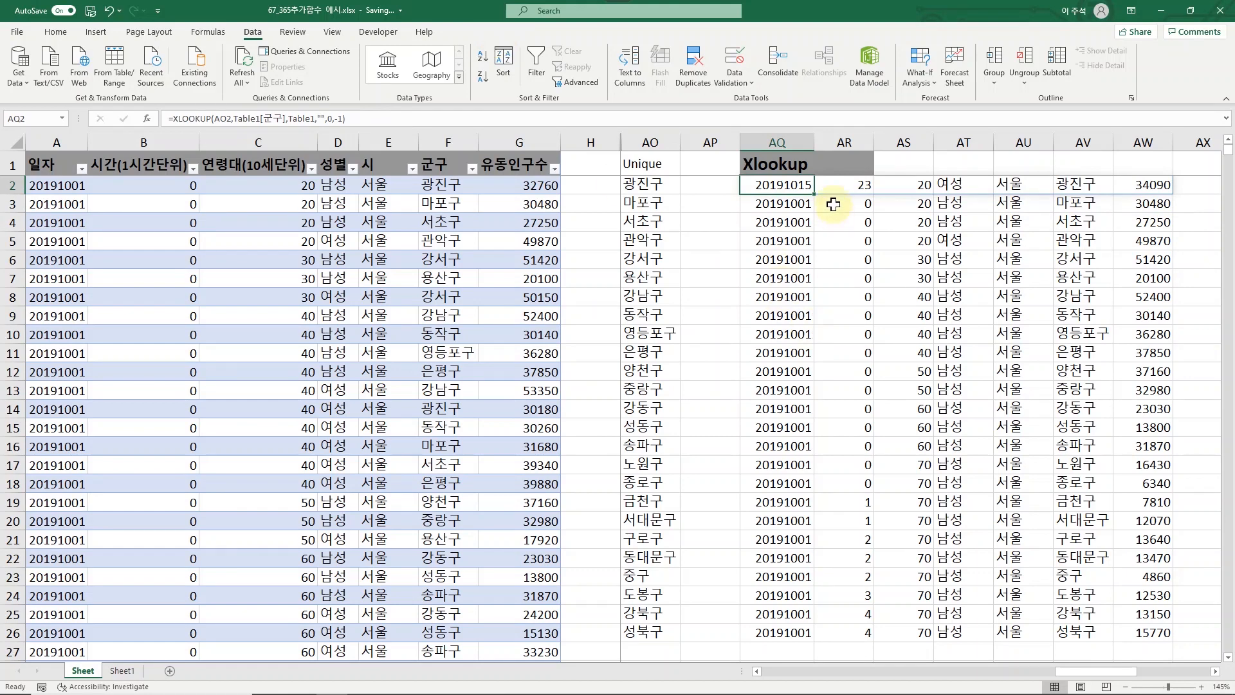
Step: Fill the last-to-first XLOOKUP formula from AQ2 down to AQ26 and check the returned rows
left_click_drag(814, 192, 822, 637)
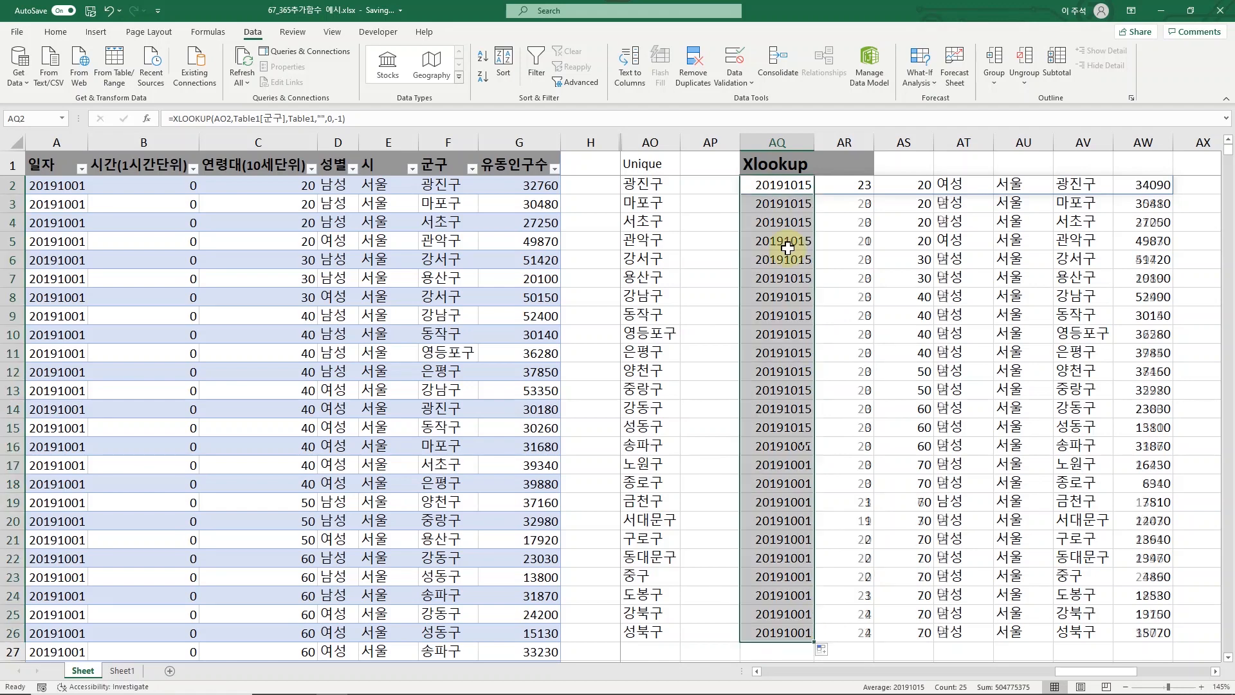
left_click(800, 224)
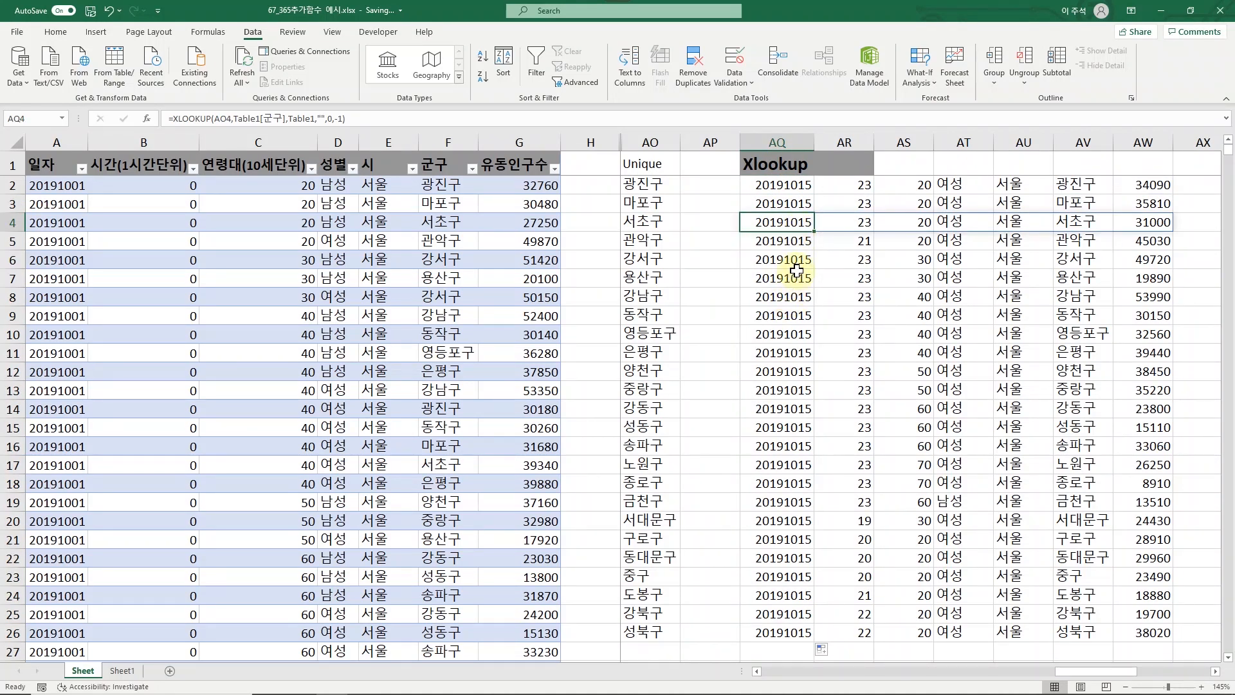
left_click(790, 185)
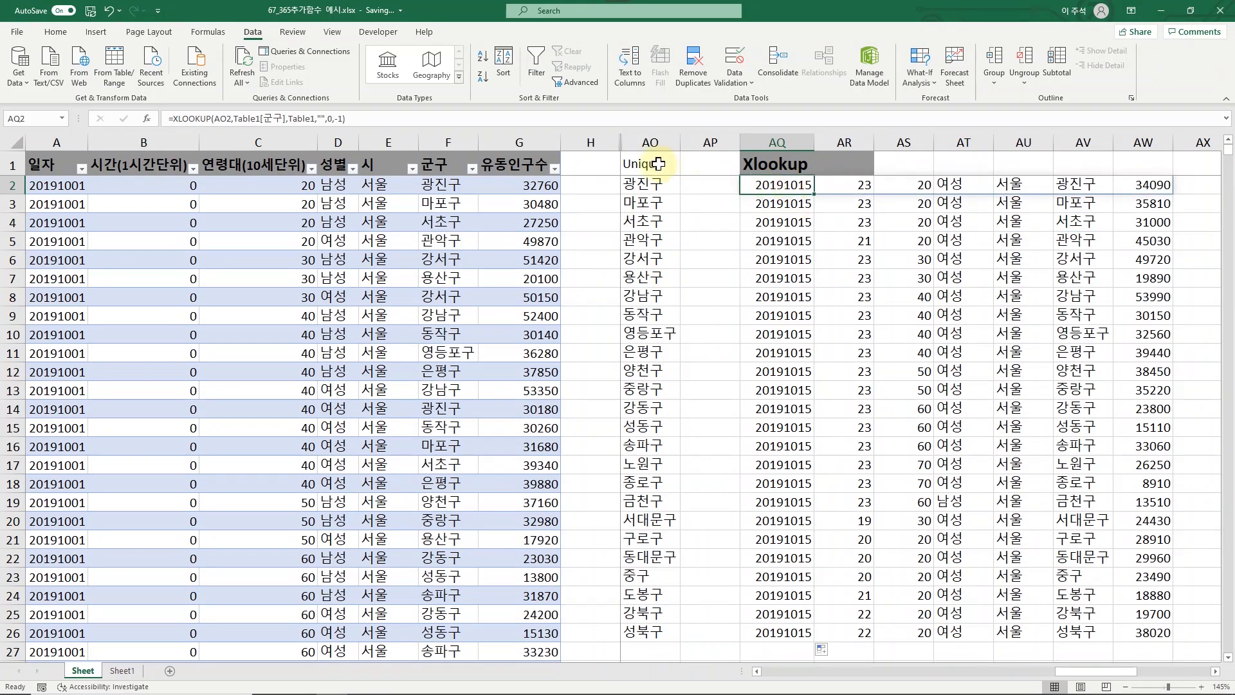
Step: Enter 서울 in AO27, directly below the list of unique districts
left_click(646, 627)
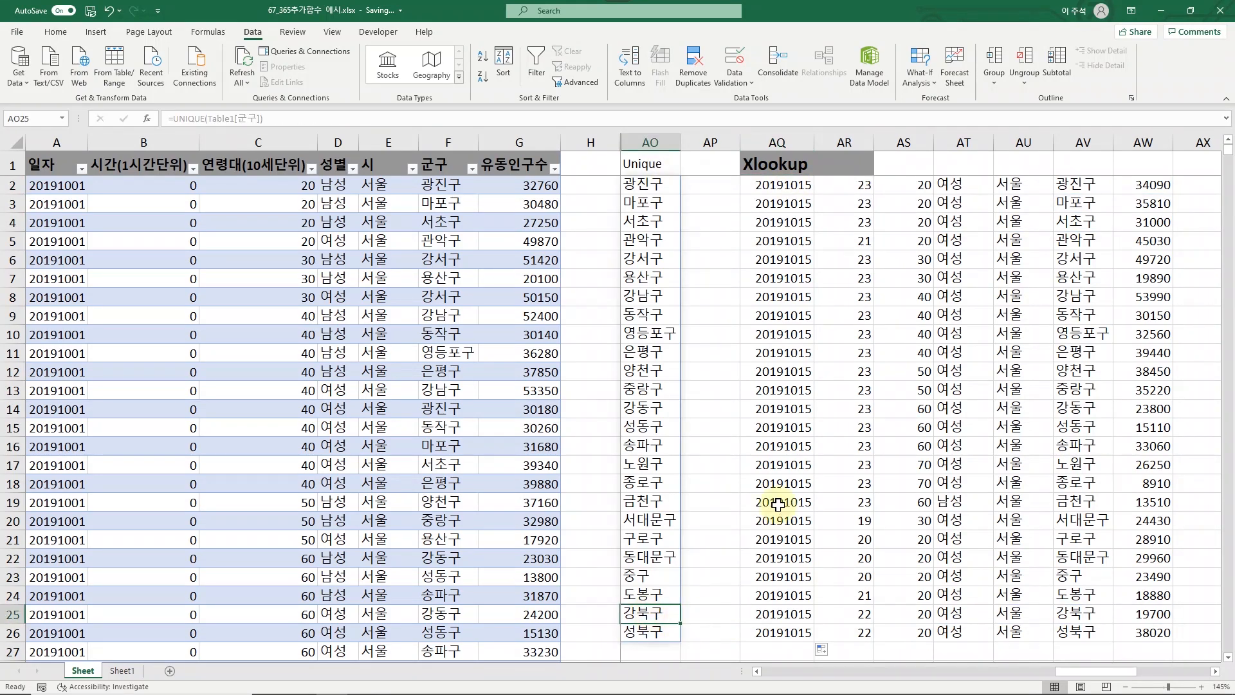
key("Down")
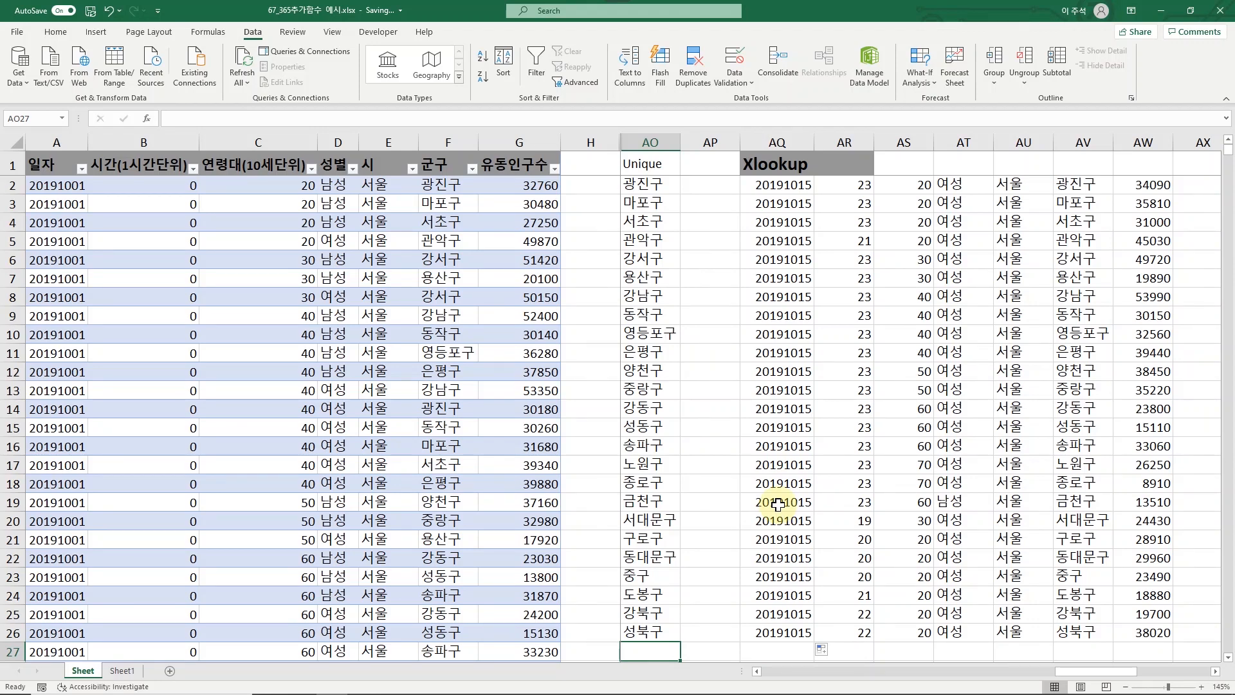
type("t")
type("서울")
key("Return")
Step: Copy the XLOOKUP formula from AQ26 to AQ27 and review its if_not_found argument
key("Up")
key("Up")
key("Right")
key("Right")
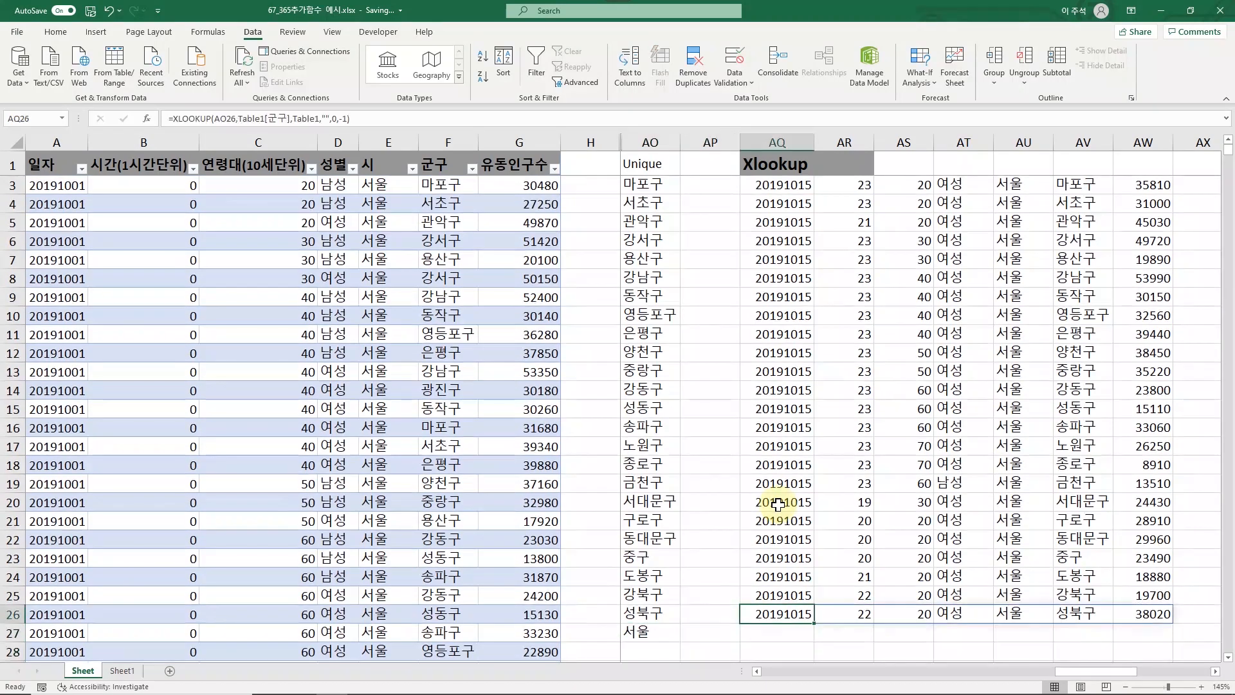
key("ctrl+c")
key("ctrl+v")
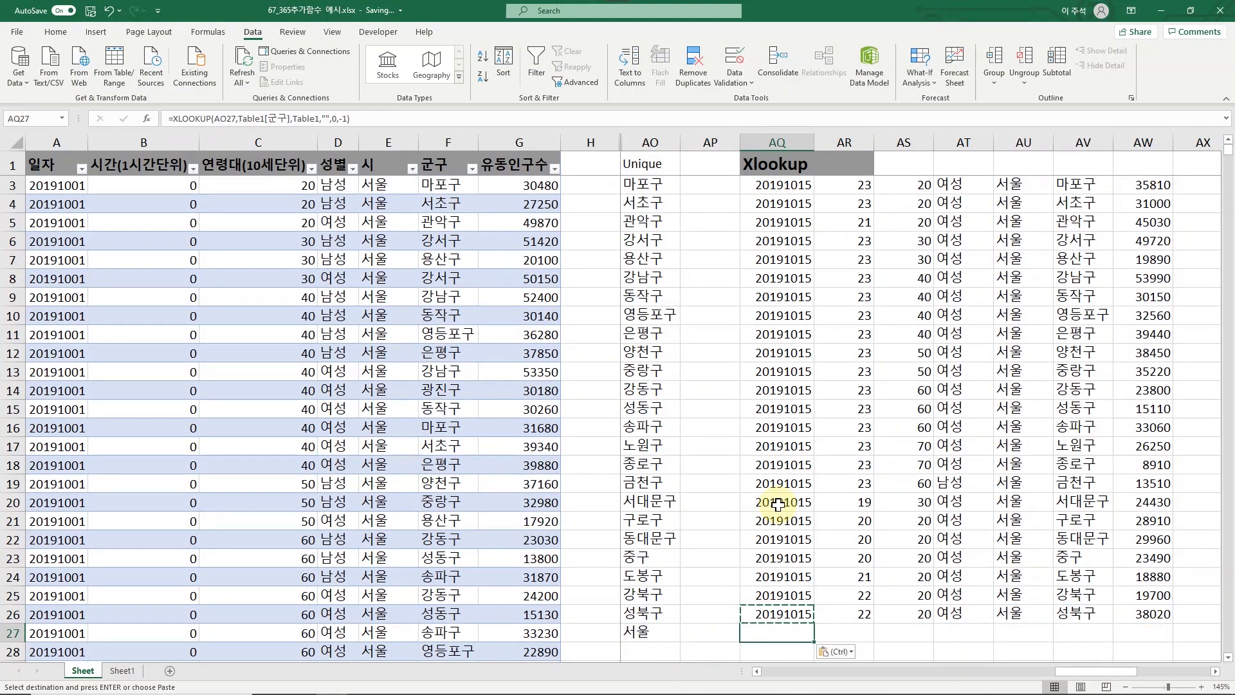
key("Down")
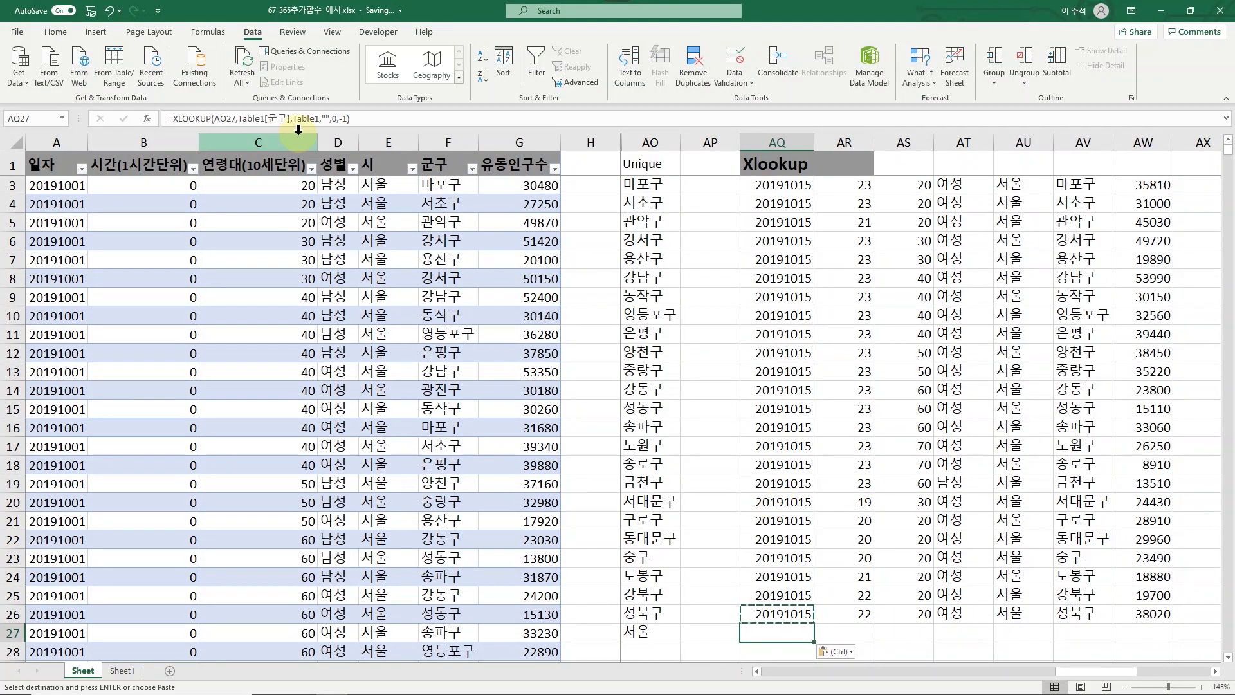
left_click(330, 122)
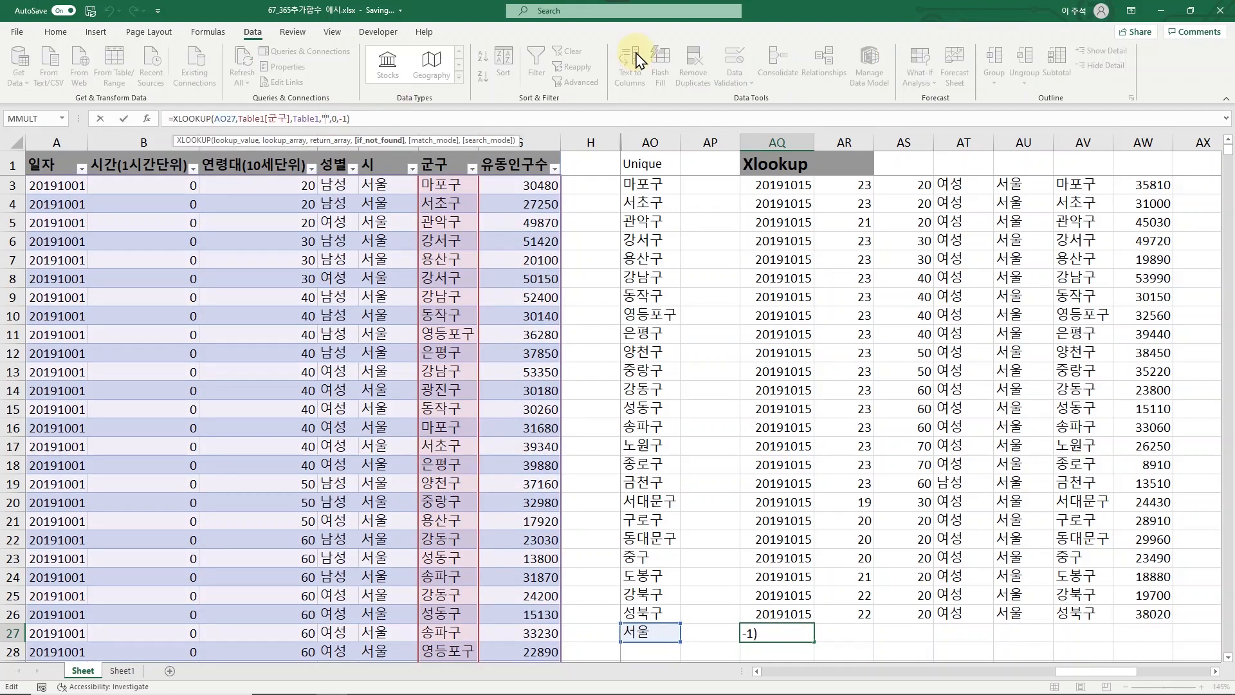
key("Escape")
Step: Set the if_not_found argument of the XLOOKUP formula in AQ2 to "값을 찾을수 없습니다."
scroll(780, 193, "up", 1)
left_click(782, 188)
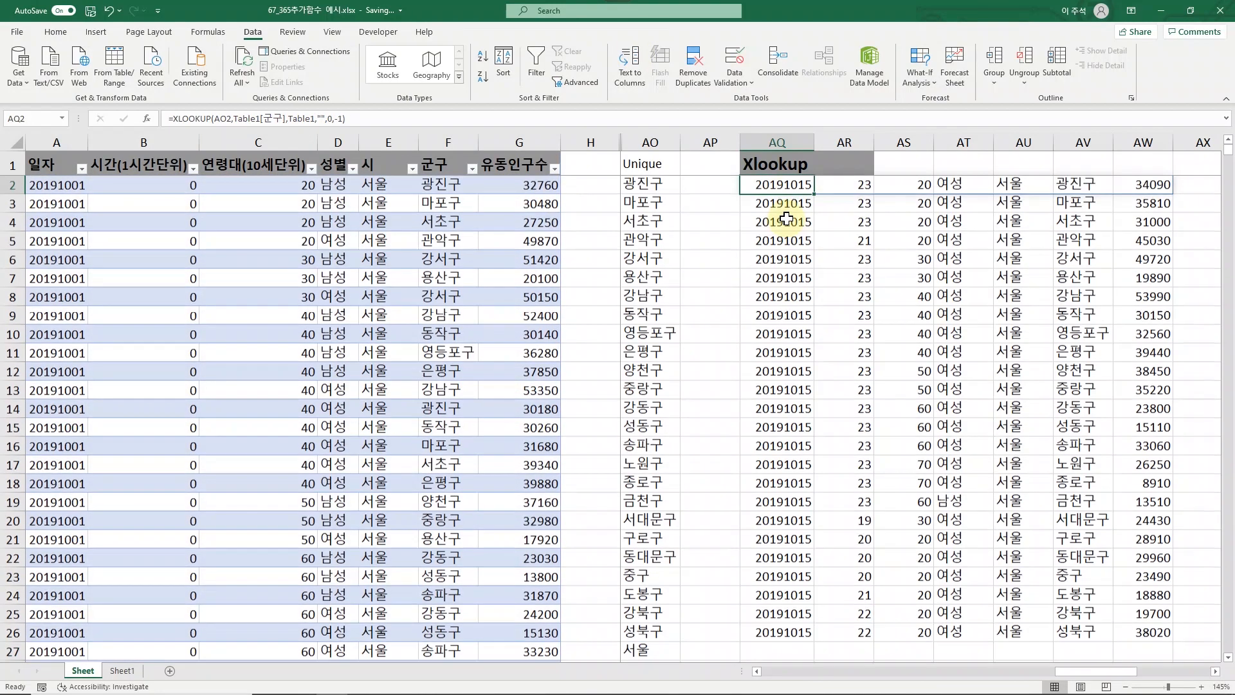
left_click(323, 121)
type("값")
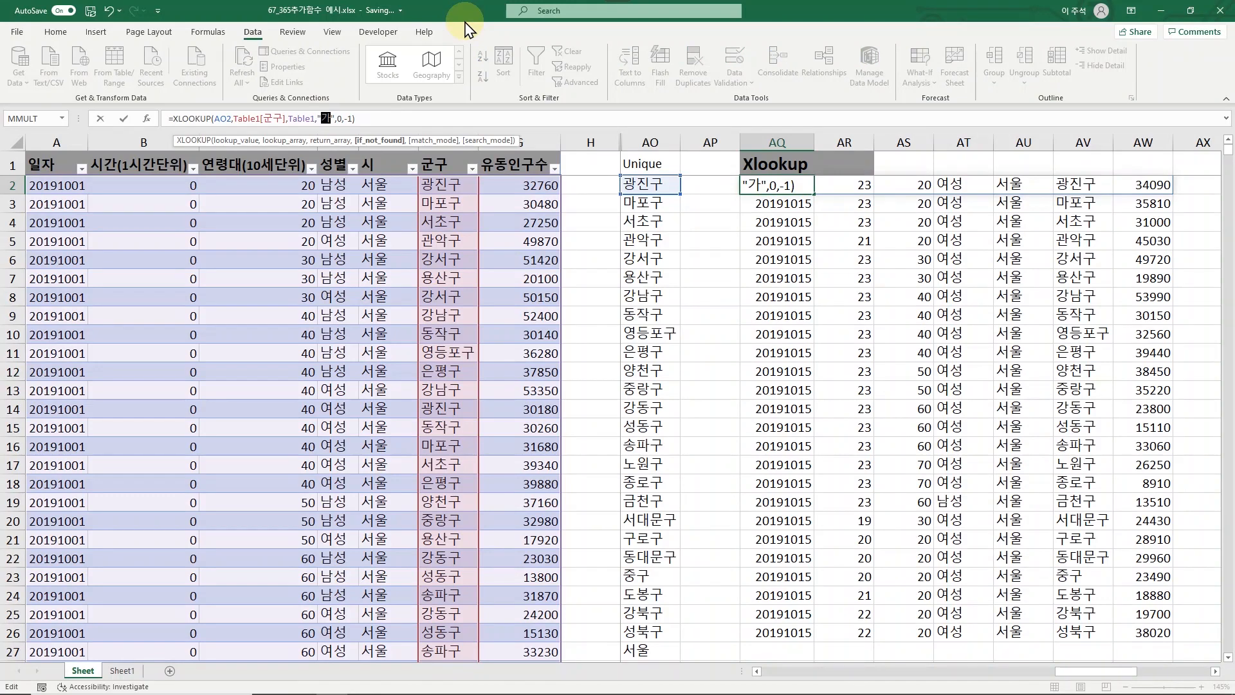
type("을 ㅊㅏㅈ")
type("수 없습니다.")
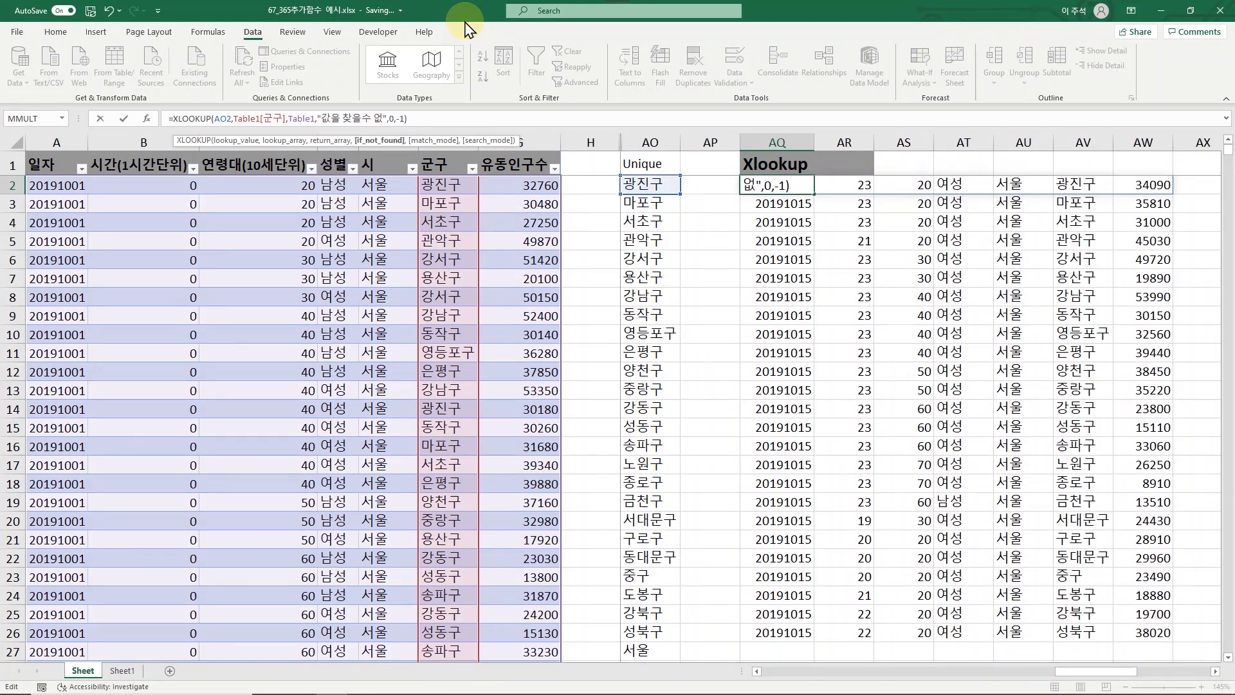
key("Return")
key("Up")
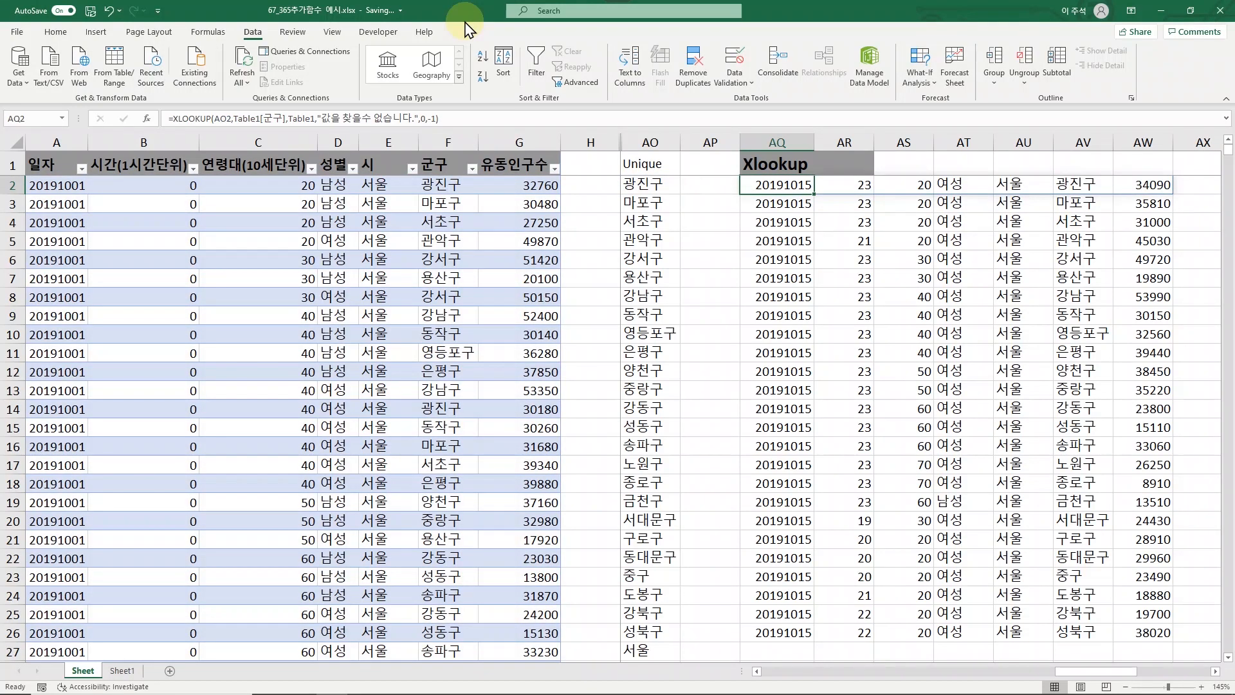
Step: Fill the updated XLOOKUP formula from AQ2 down to AQ27 and check the 서울 row
left_click_drag(815, 196, 812, 595)
left_click(794, 591)
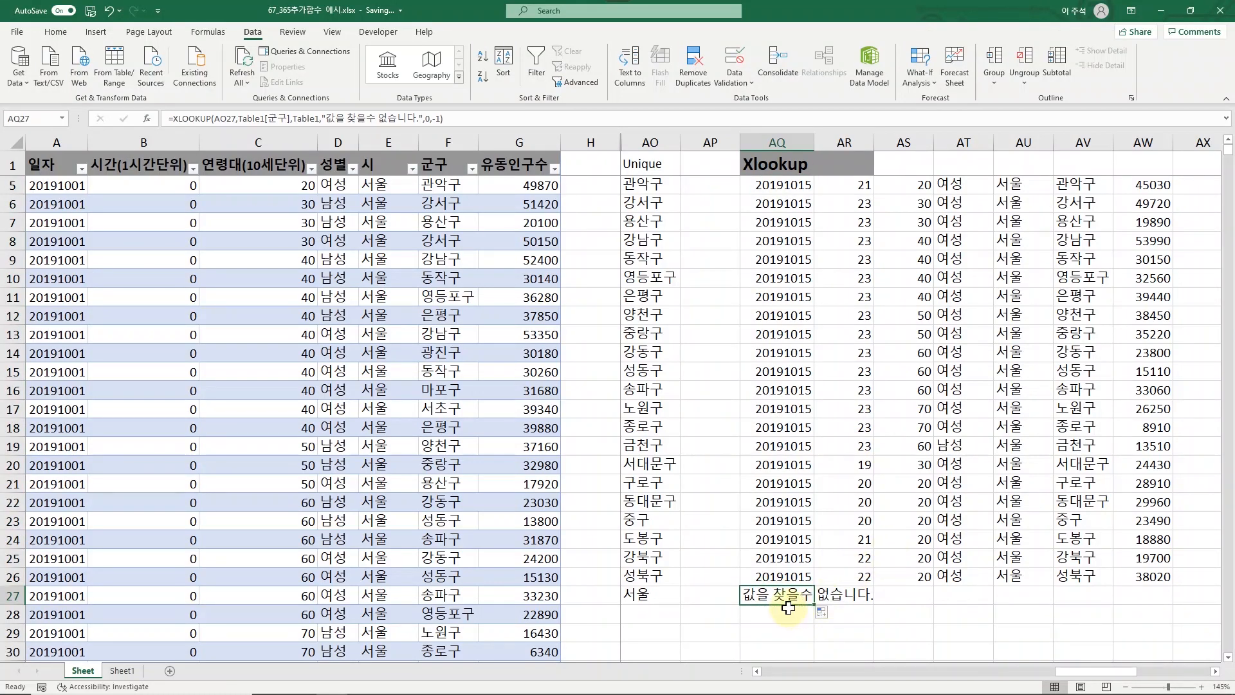
left_click(786, 359)
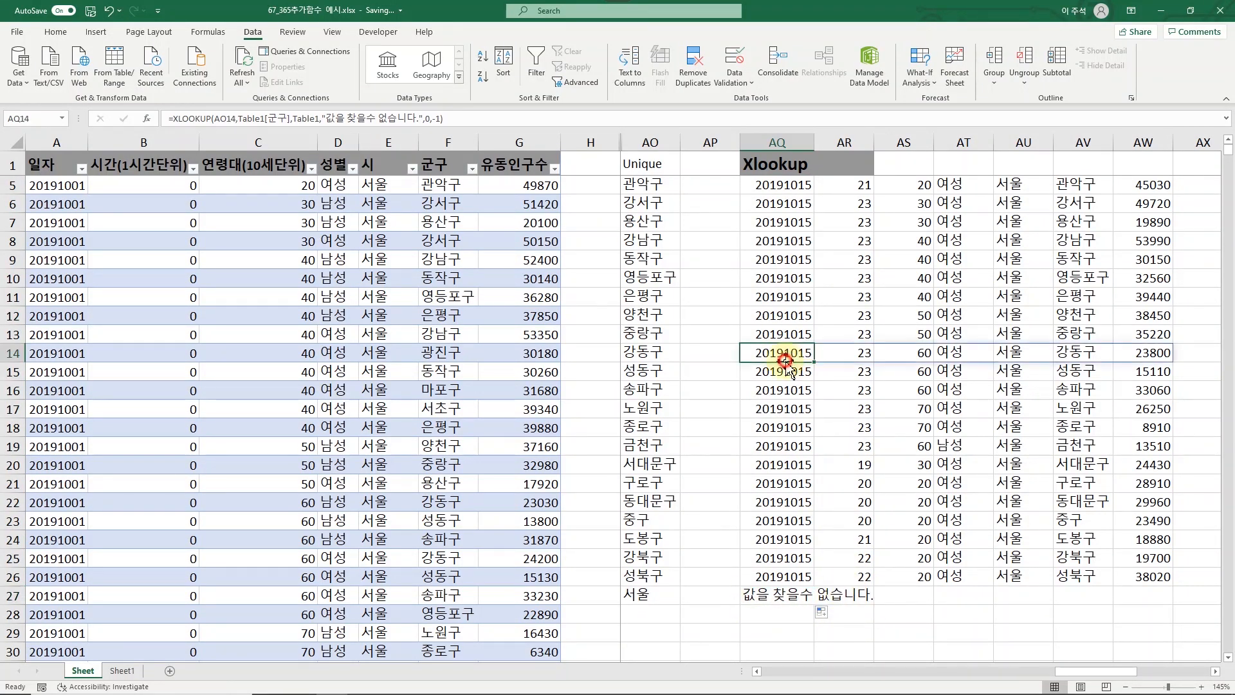
scroll(798, 411, "up", 1)
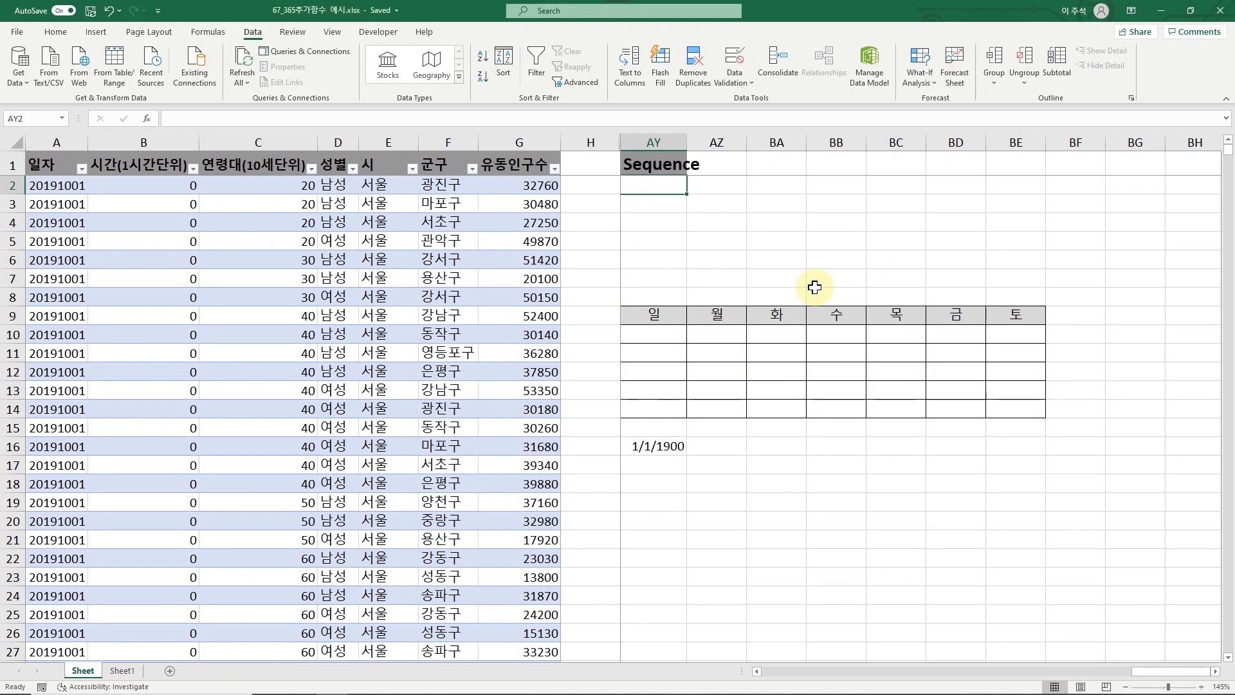
Step: Enter =SEQUENCE(5,7) in AY2 to generate a grid of five rows and seven columns
type("=ㄴㄷㅊ")
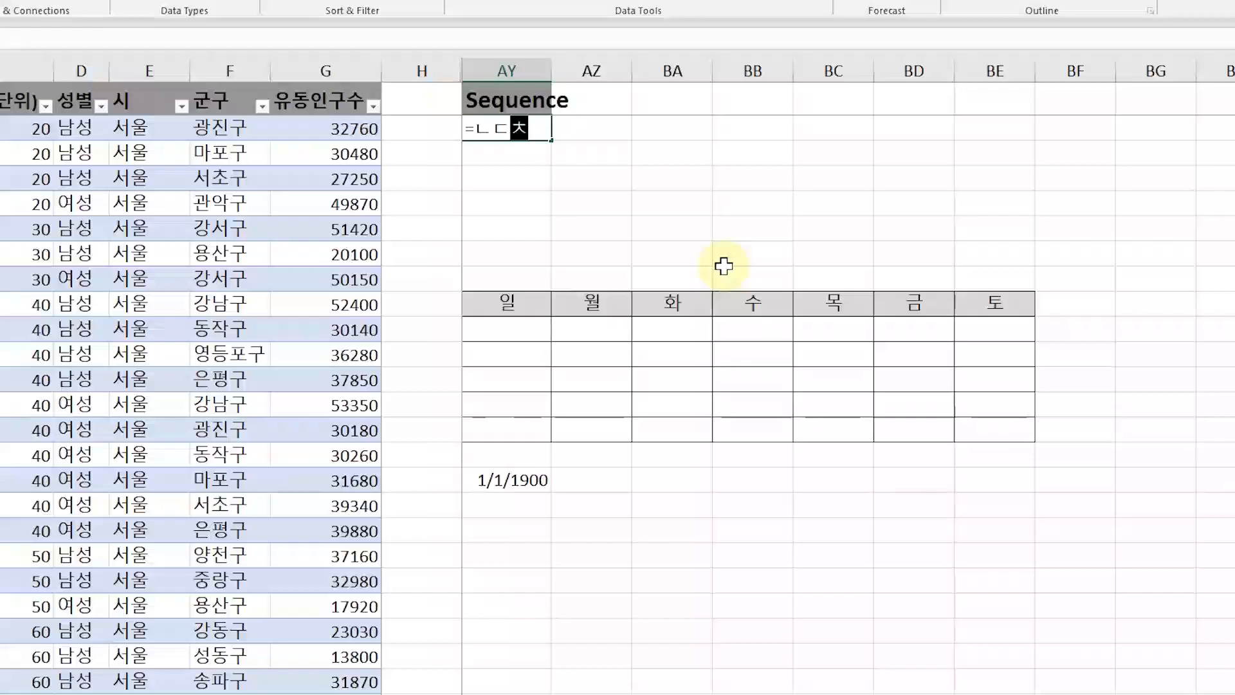
key("BackSpace")
key("BackSpace")
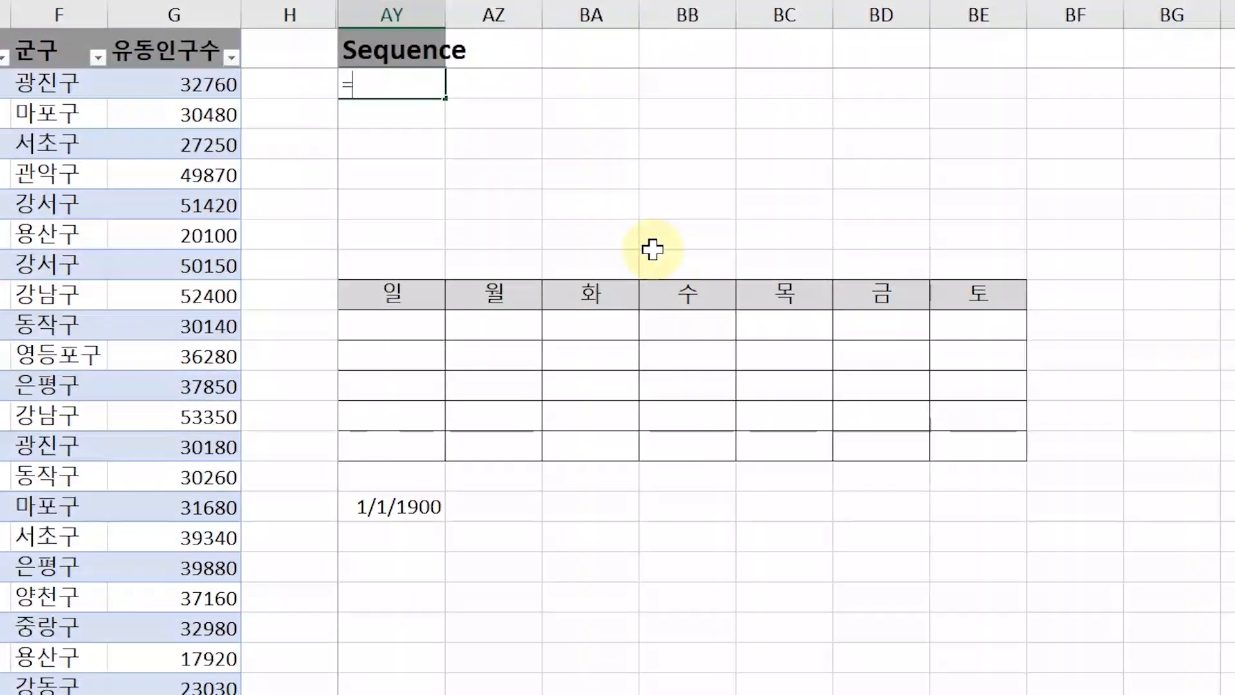
type("sec")
key("BackSpace")
type("quence(")
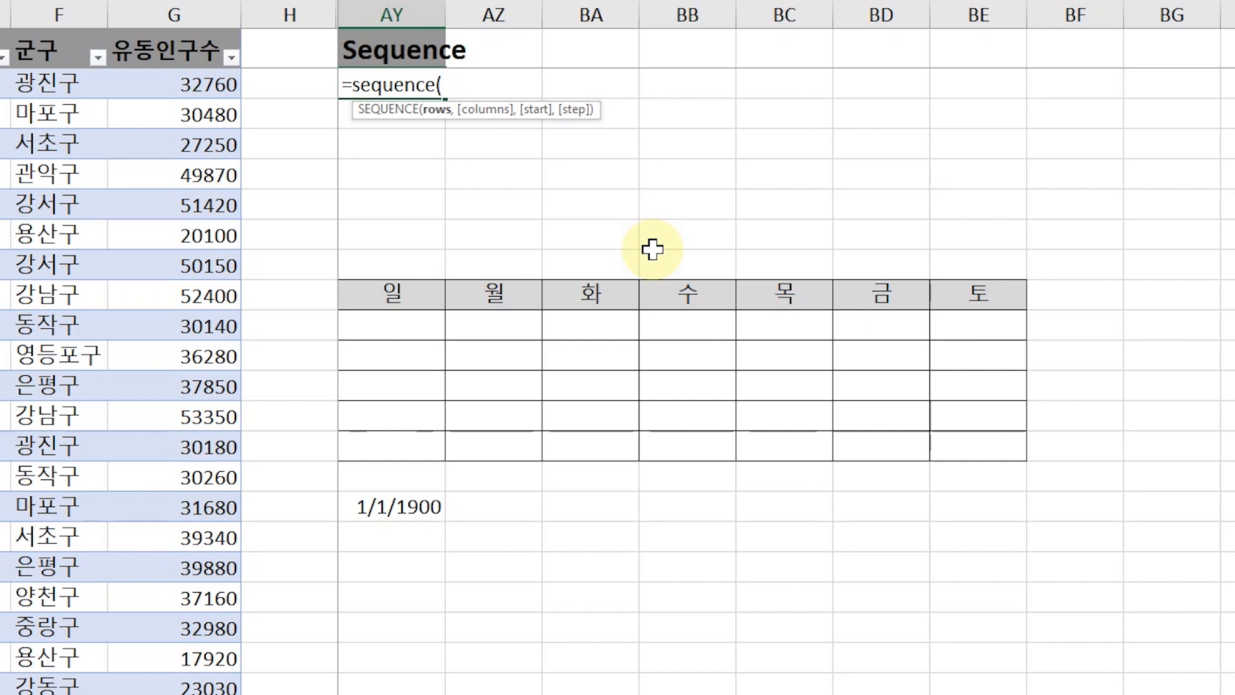
type("5,")
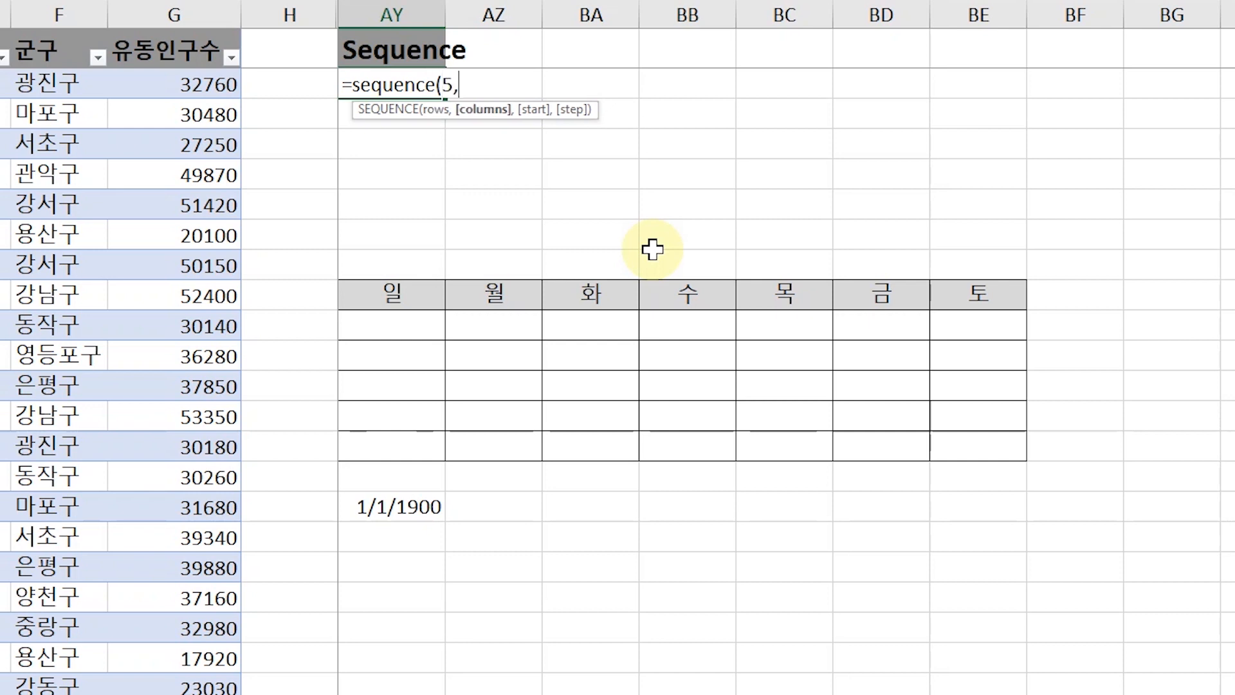
type("7")
type(")")
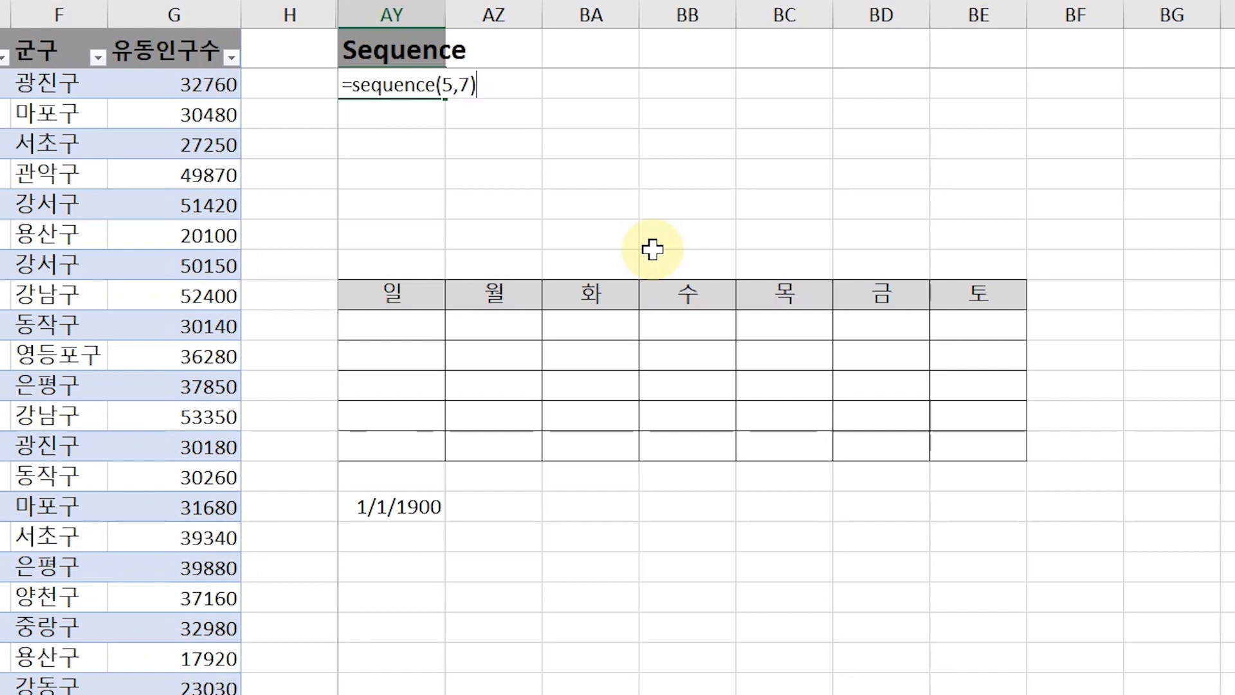
key("ctrl+Return")
Step: Examine how the SEQUENCE numbers run across each row and continue down the grid
key("Right")
key("Right")
key("Right")
key("Right")
key("Right")
key("Right")
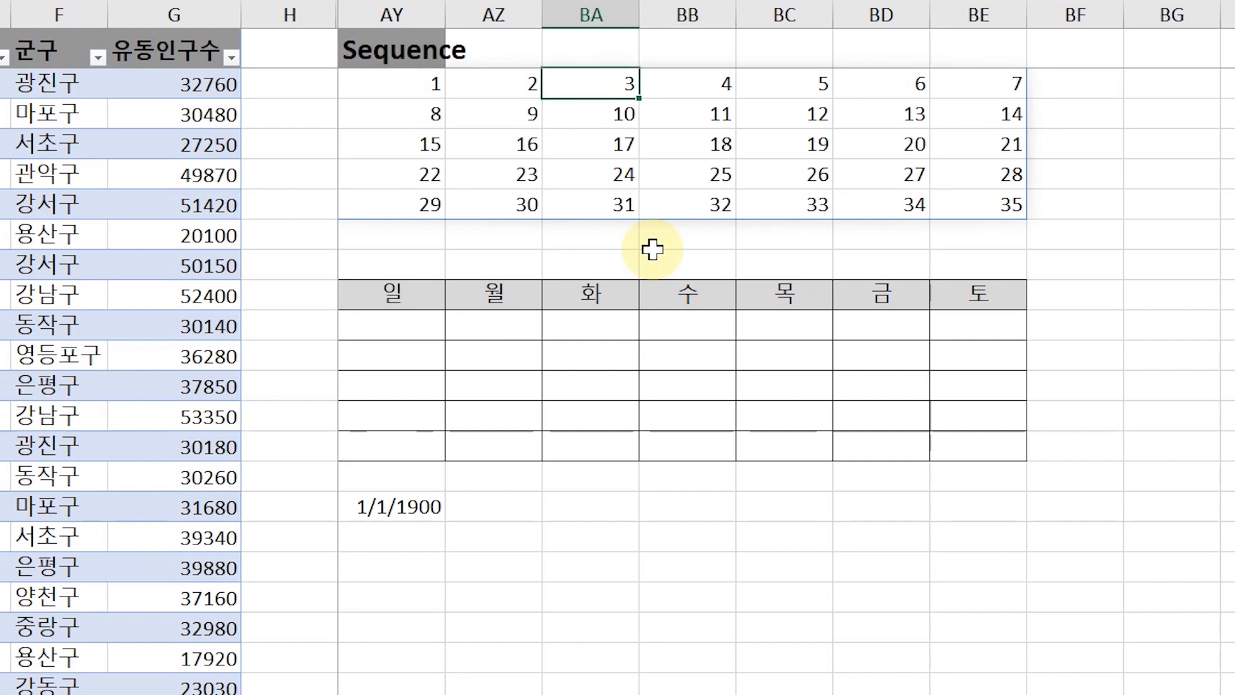
key("Down")
key("Down")
key("Right")
key("Down")
key("Left")
key("Left")
key("Left")
key("Left")
key("Left")
key("Left")
key("Left")
key("Down")
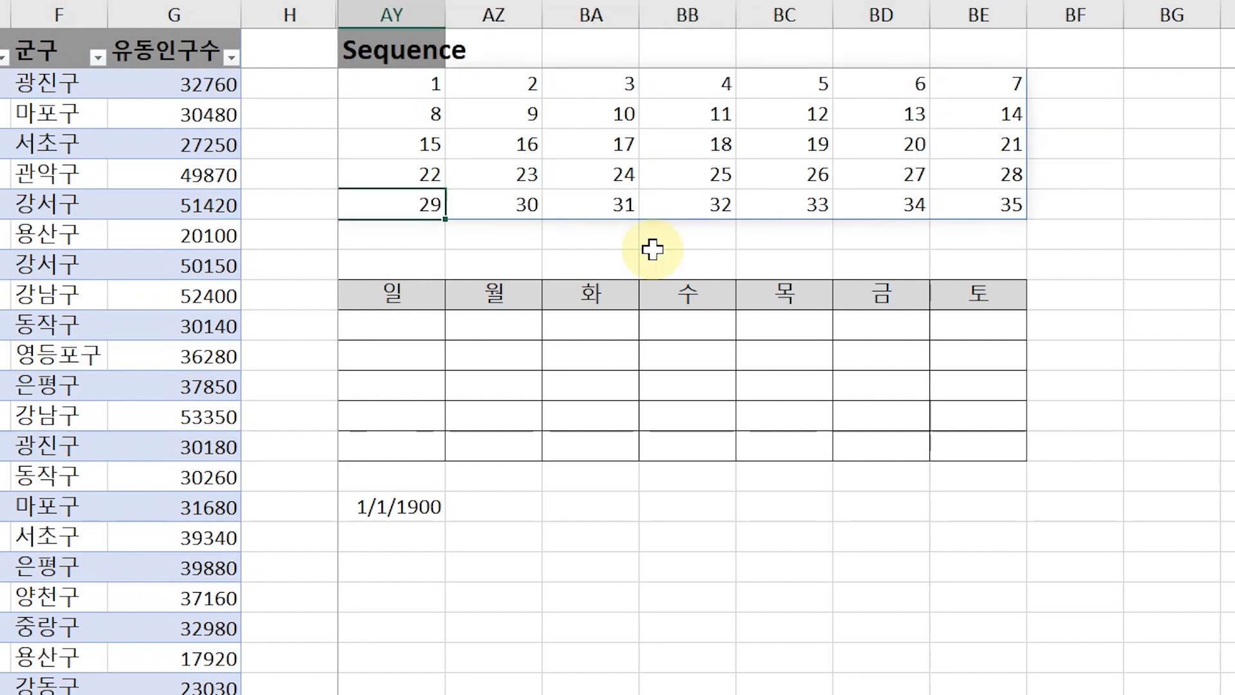
key("Down")
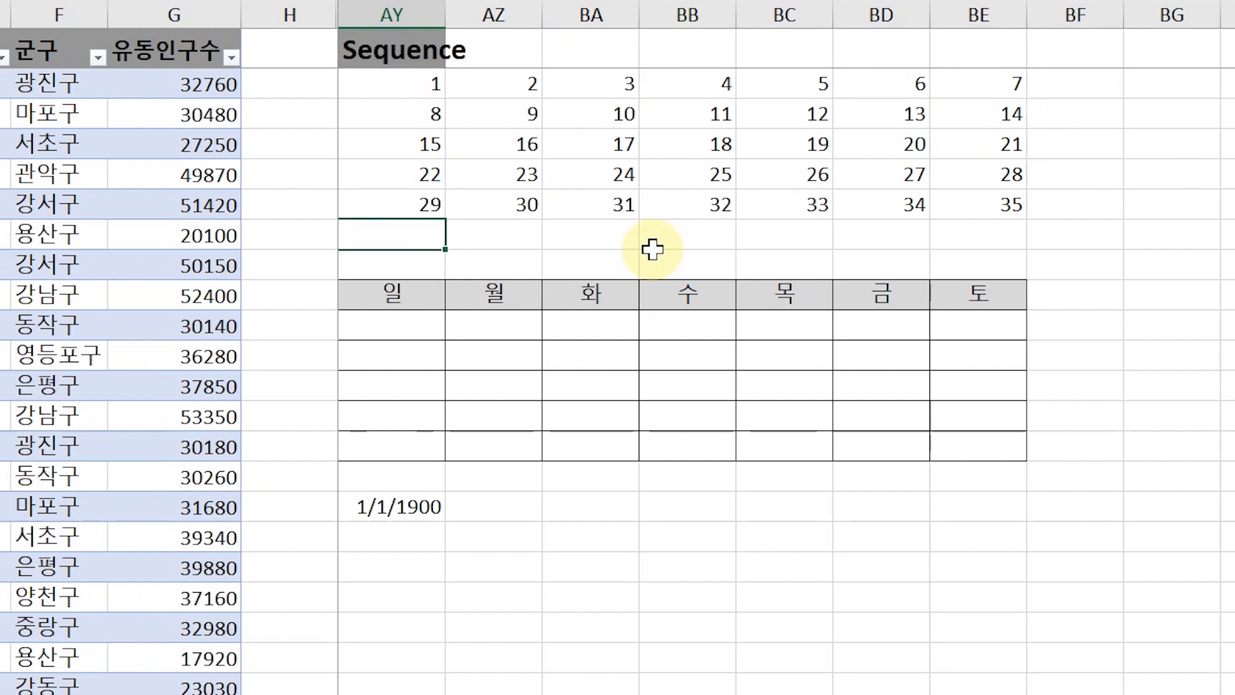
Step: Clear the date in AY16 below the weekday calendar
key("Down")
key("Down")
key("Down")
key("Down")
key("Down")
key("Down")
key("Down")
key("Down")
key("Down")
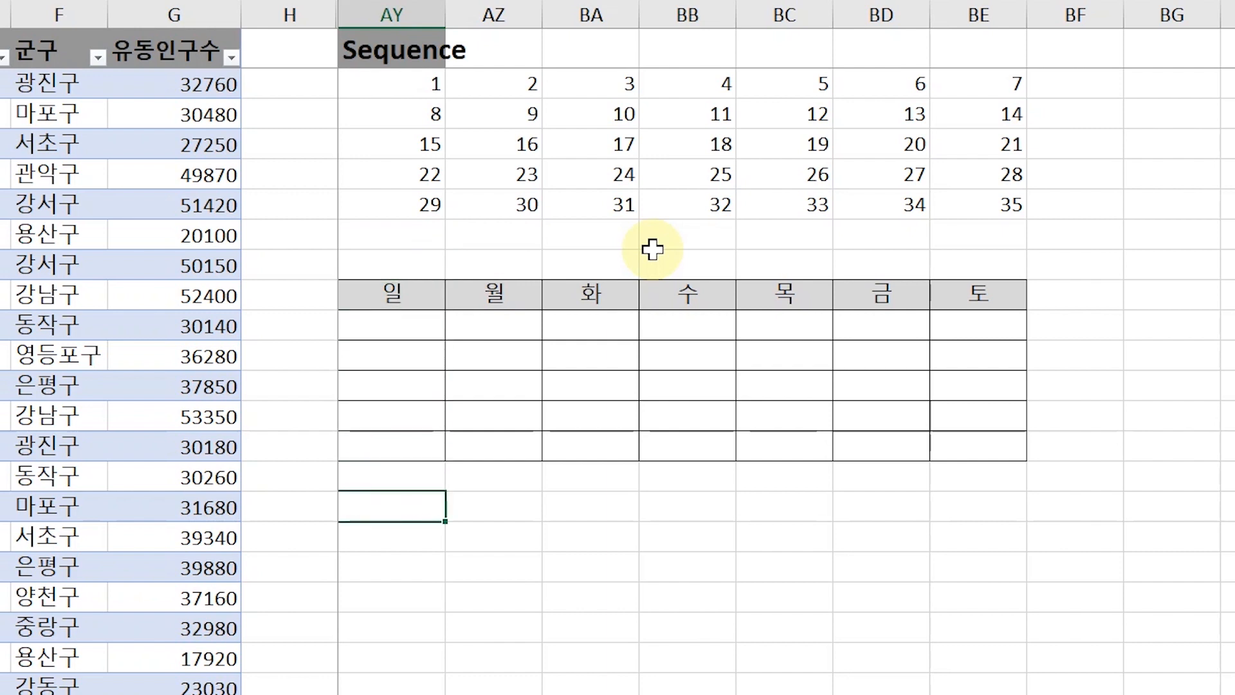
Step: Enter the number 1 in AZ16 below the calendar
key("Right")
type("1")
key("Return")
key("Up")
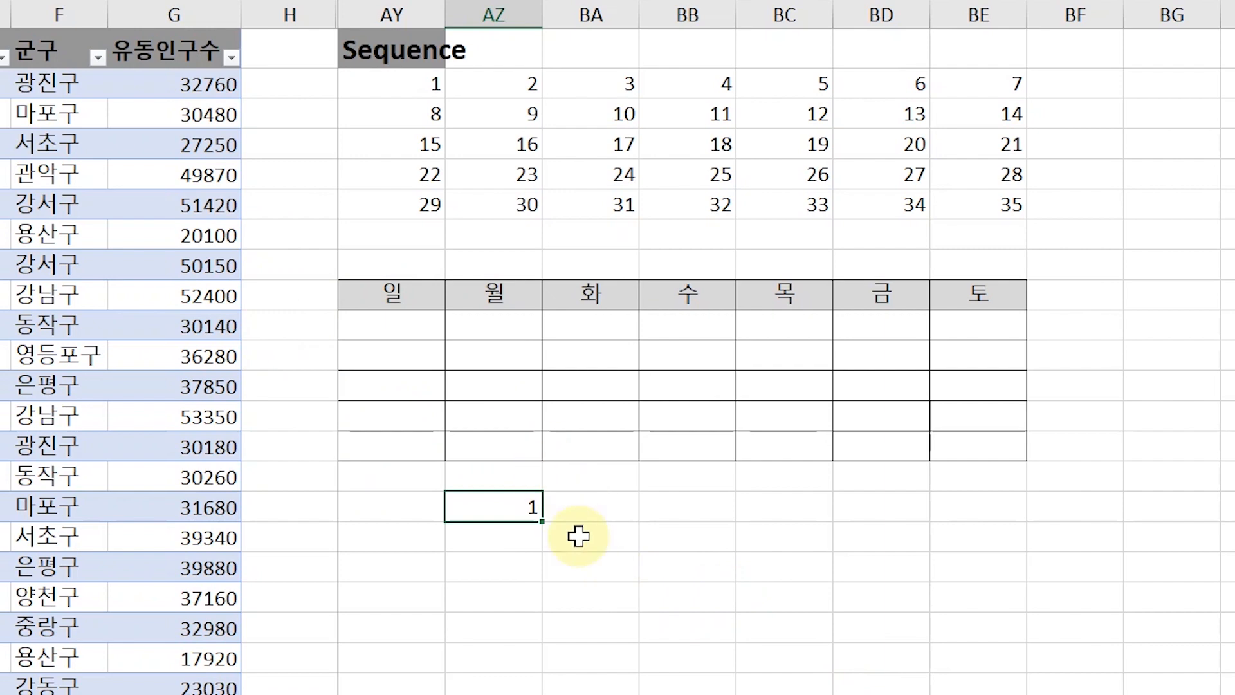
Step: Format cell AZ16 as a date in the 3/14/2012 style
key("ctrl+1")
left_click(51, 316)
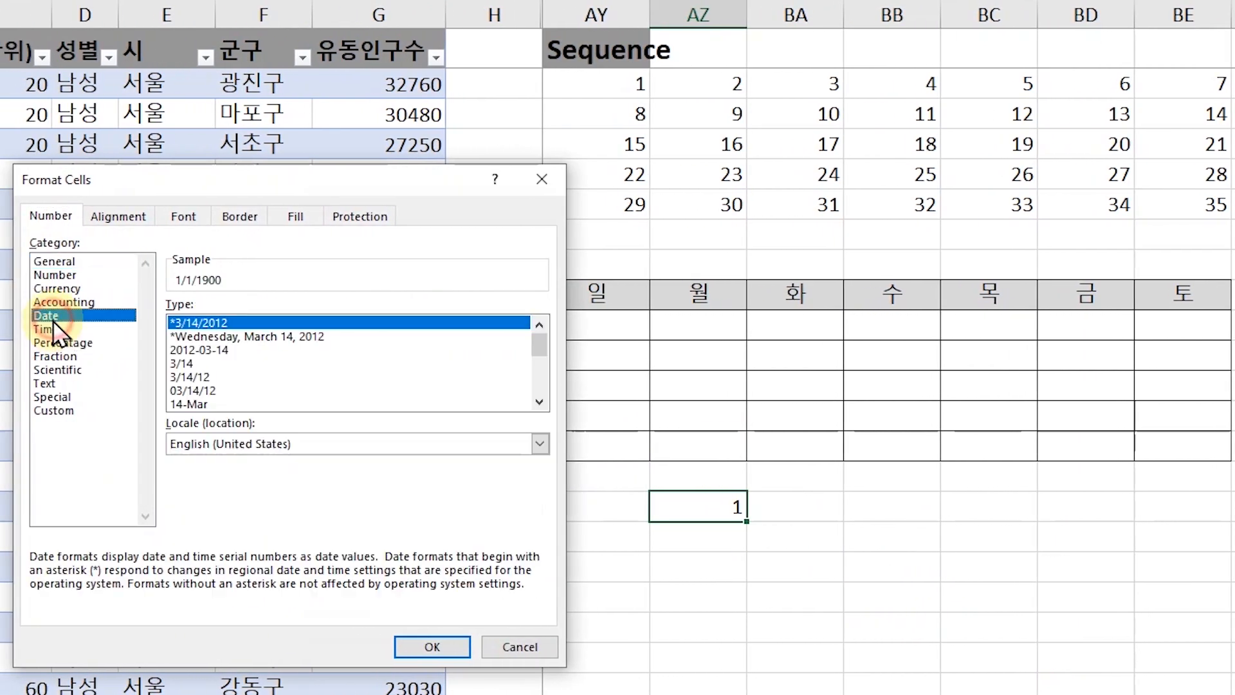
left_click(443, 649)
left_click(801, 534)
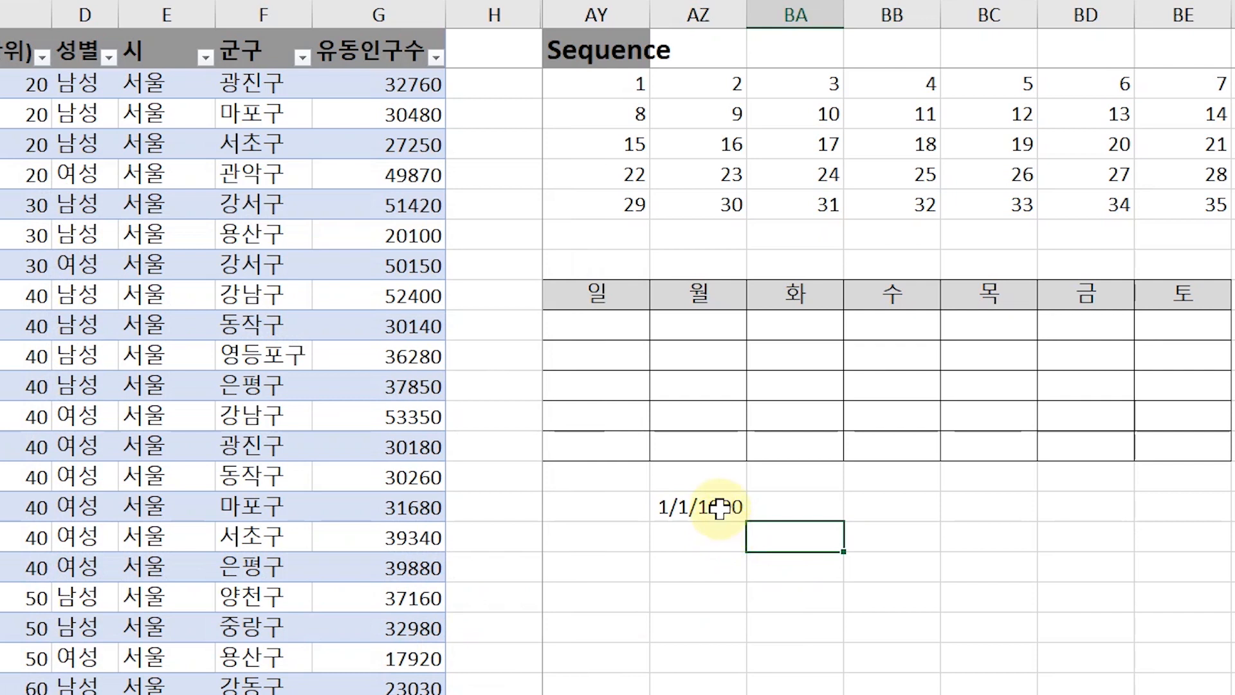
Step: Enter the date 3/1/2020 in BA16, beside the 1/1/1900 date
left_click(790, 507)
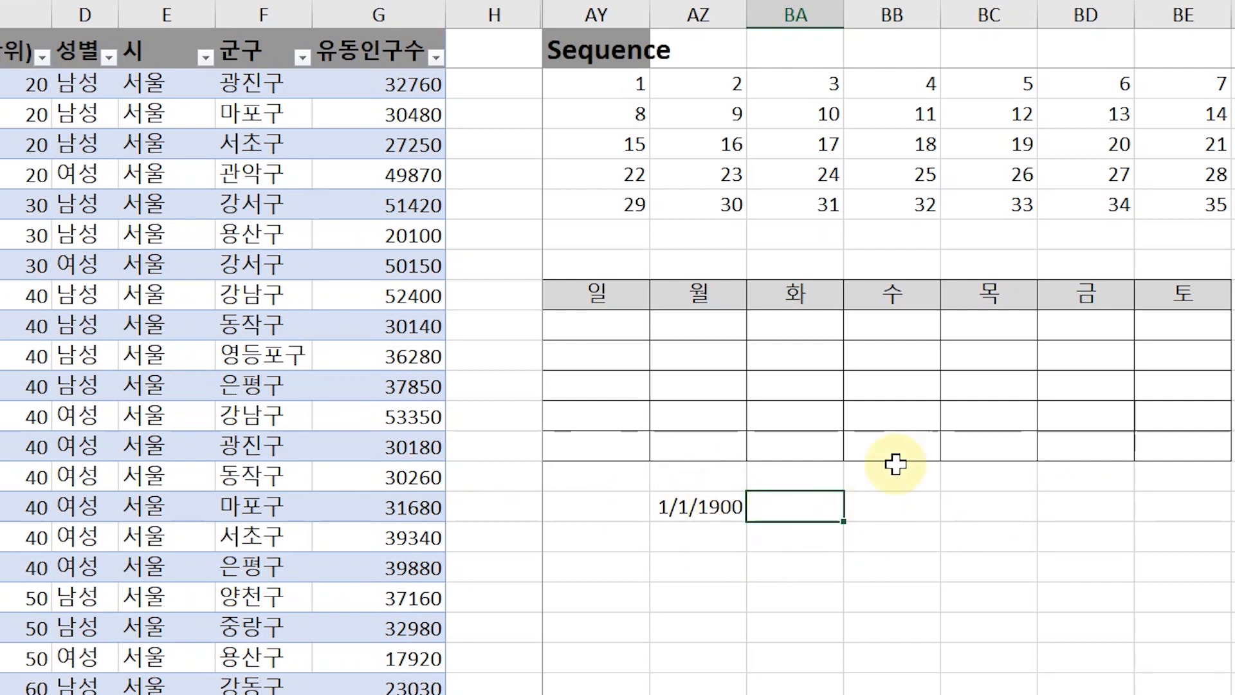
type("3/1/2020")
key("Return")
key("Up")
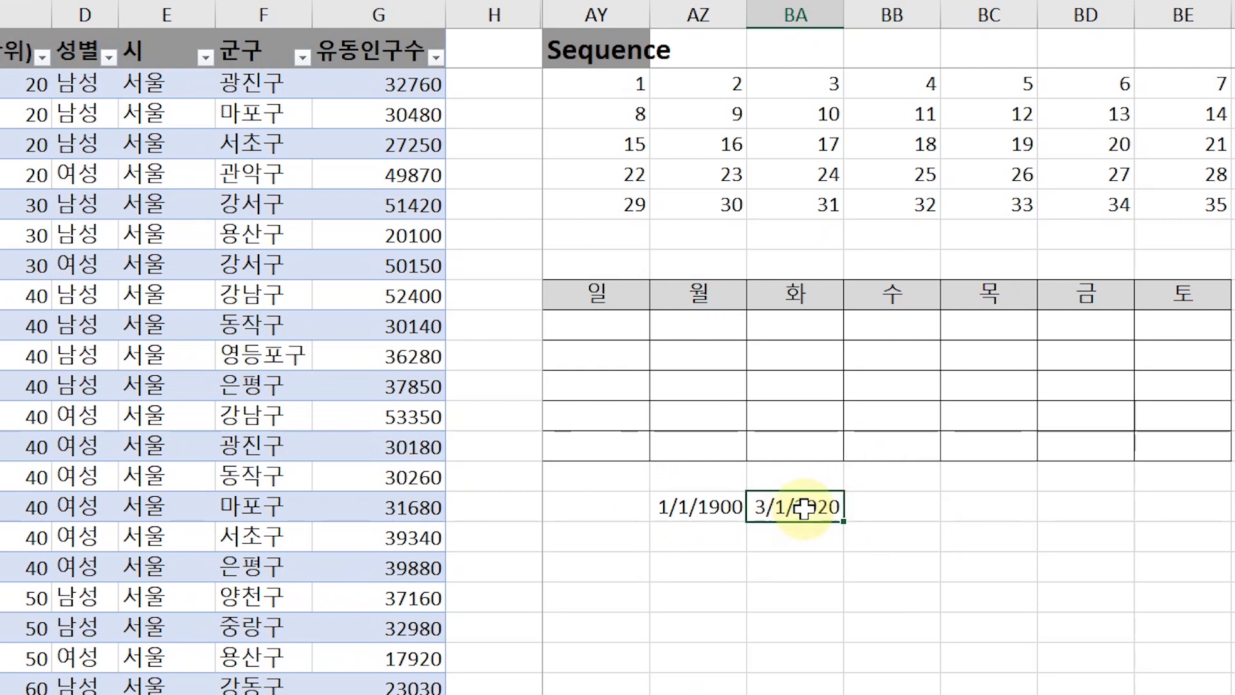
Step: Change the number format of BA16 to General to show the date's serial number
key("ctrl+1")
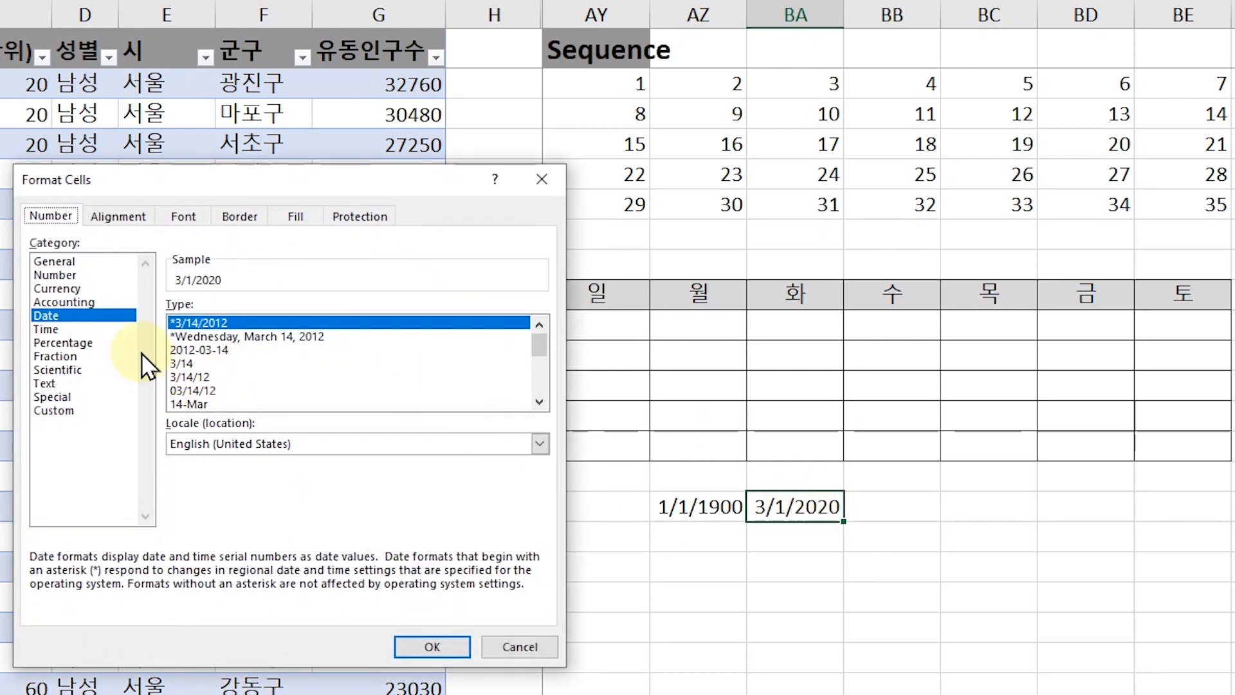
left_click(72, 261)
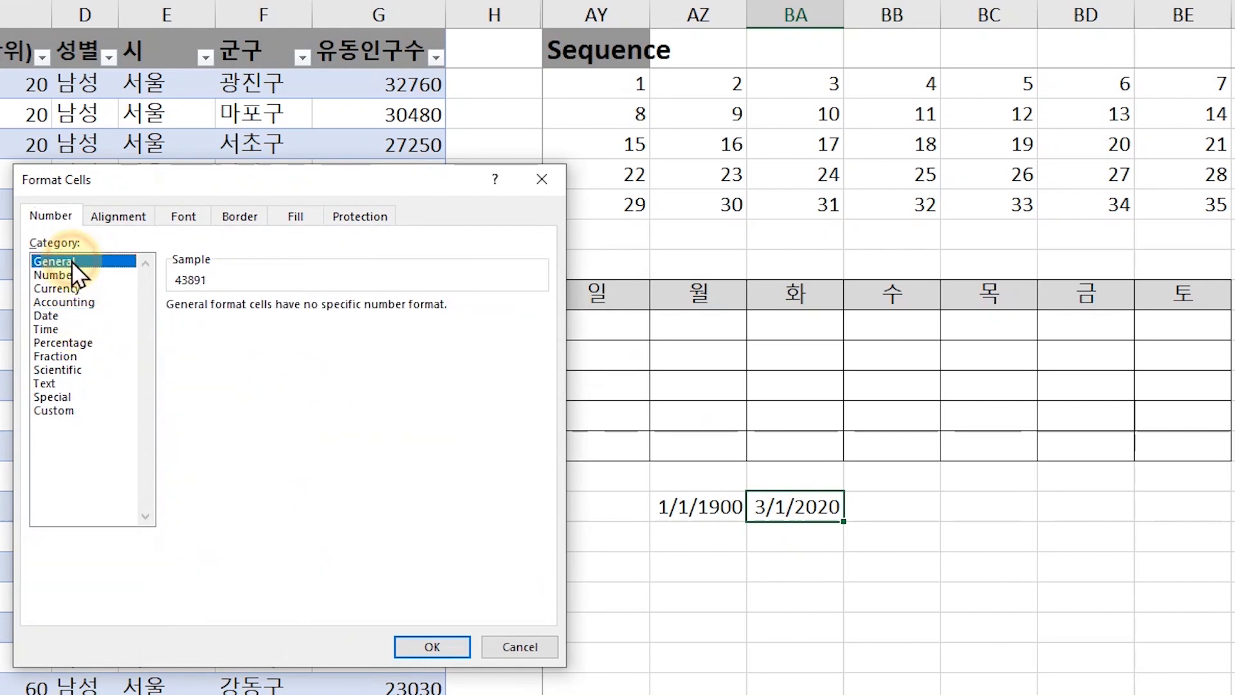
left_click(435, 647)
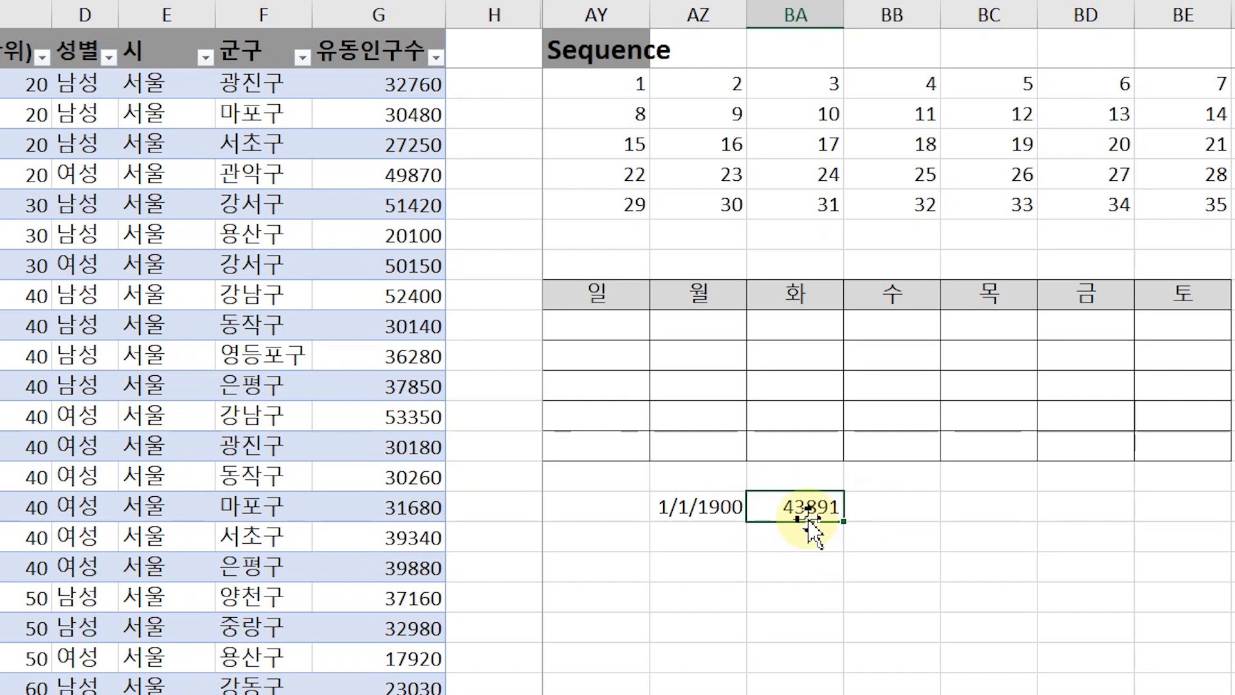
left_click(711, 540)
Step: Check the Windows taskbar calendar for April 2020 to find the Sunday that starts its first week
left_click(770, 326)
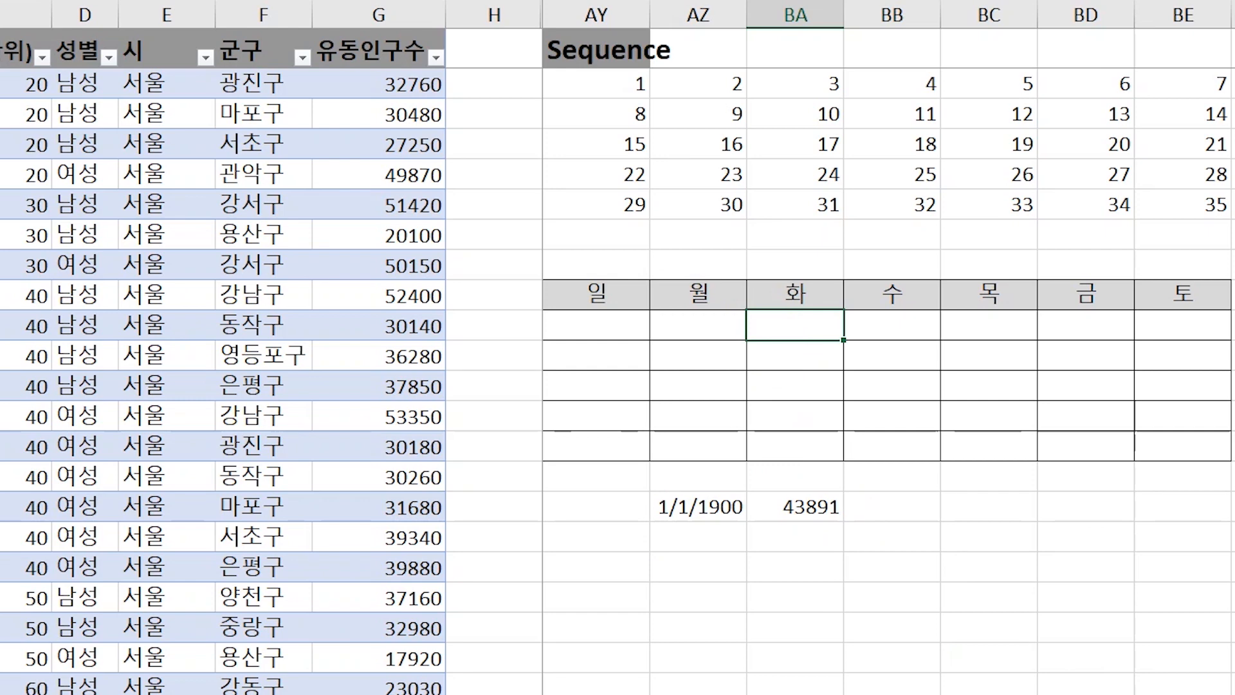
left_click(1161, 690)
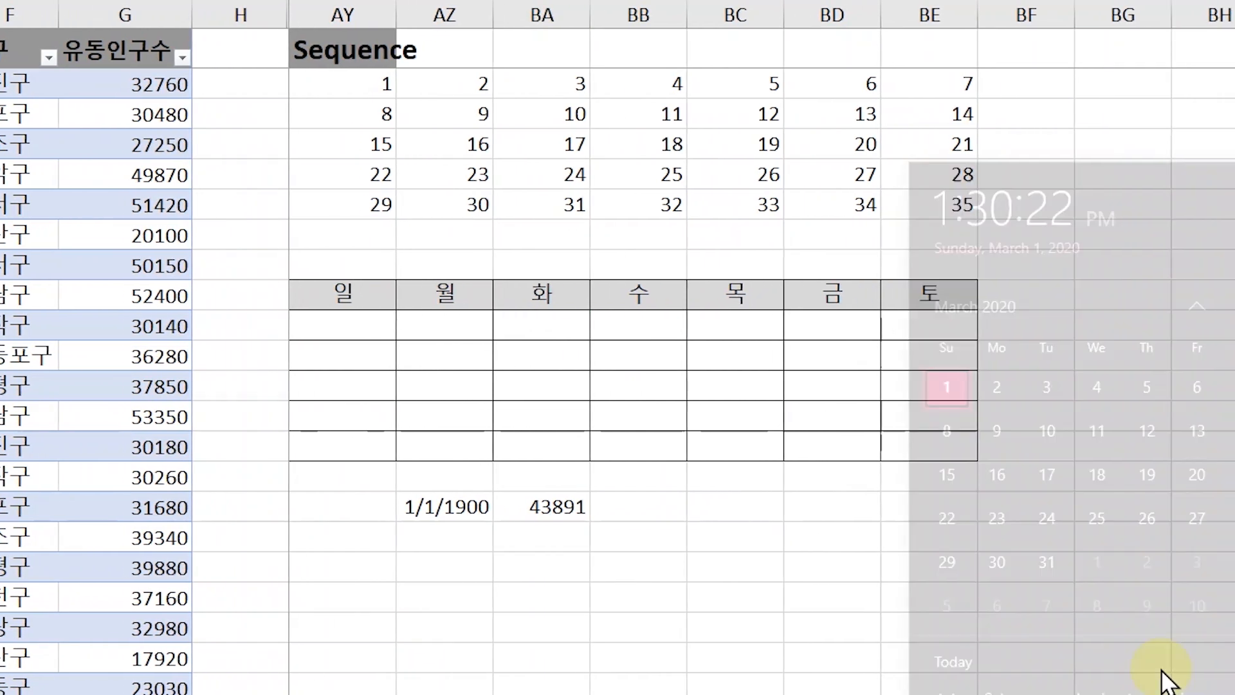
scroll(1076, 261, "down", 1)
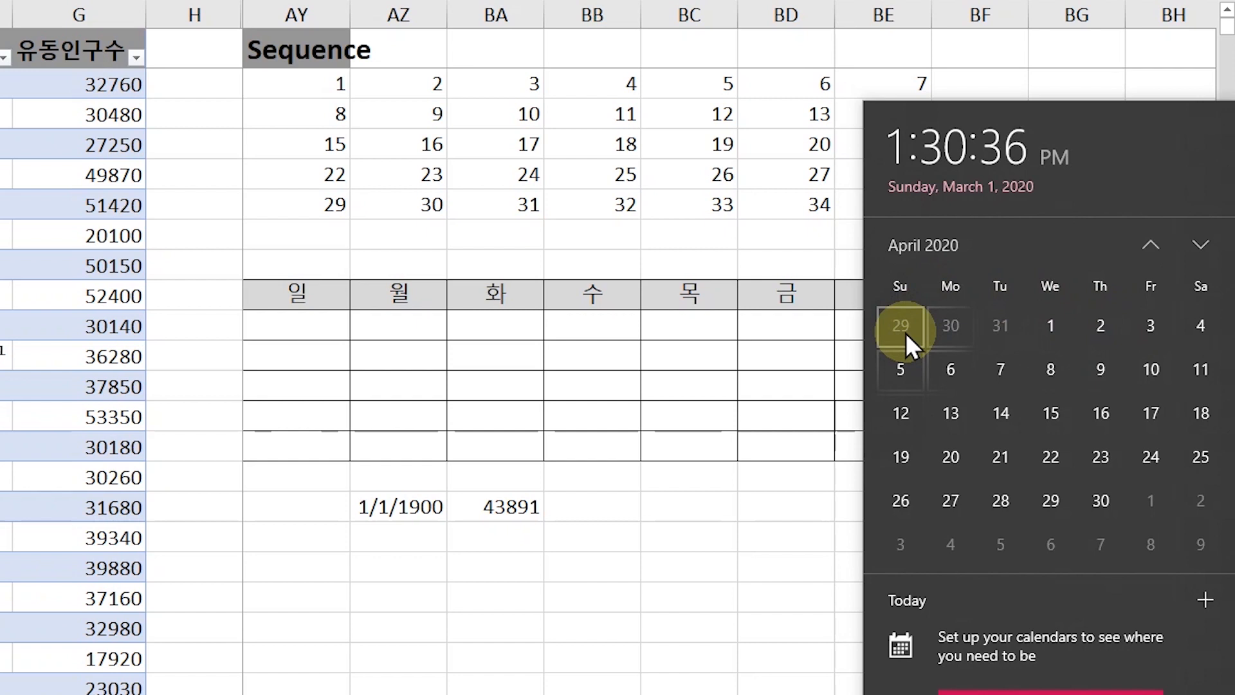
Step: Enter the date 2020-3-29 in BB16 below the weekday calendar
left_click(584, 505)
type("2020-")
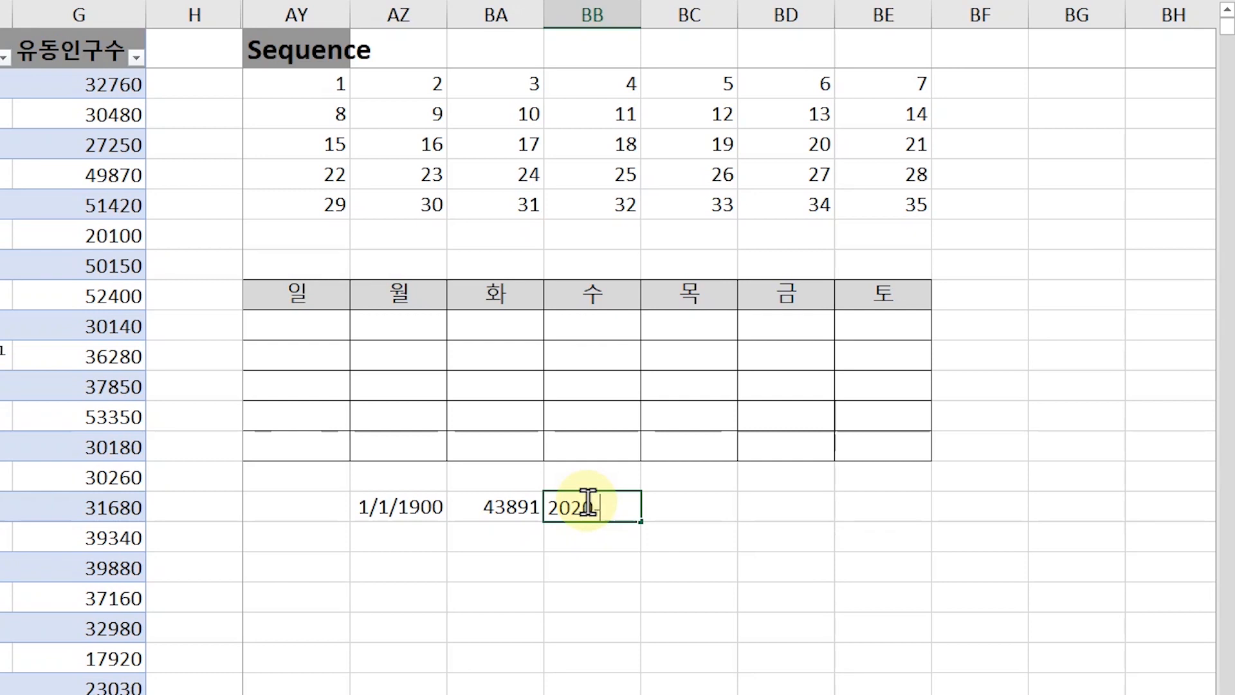
type("3-29")
key("Return")
Step: Change the number format of BB16 to General to show its serial number
left_click(586, 501)
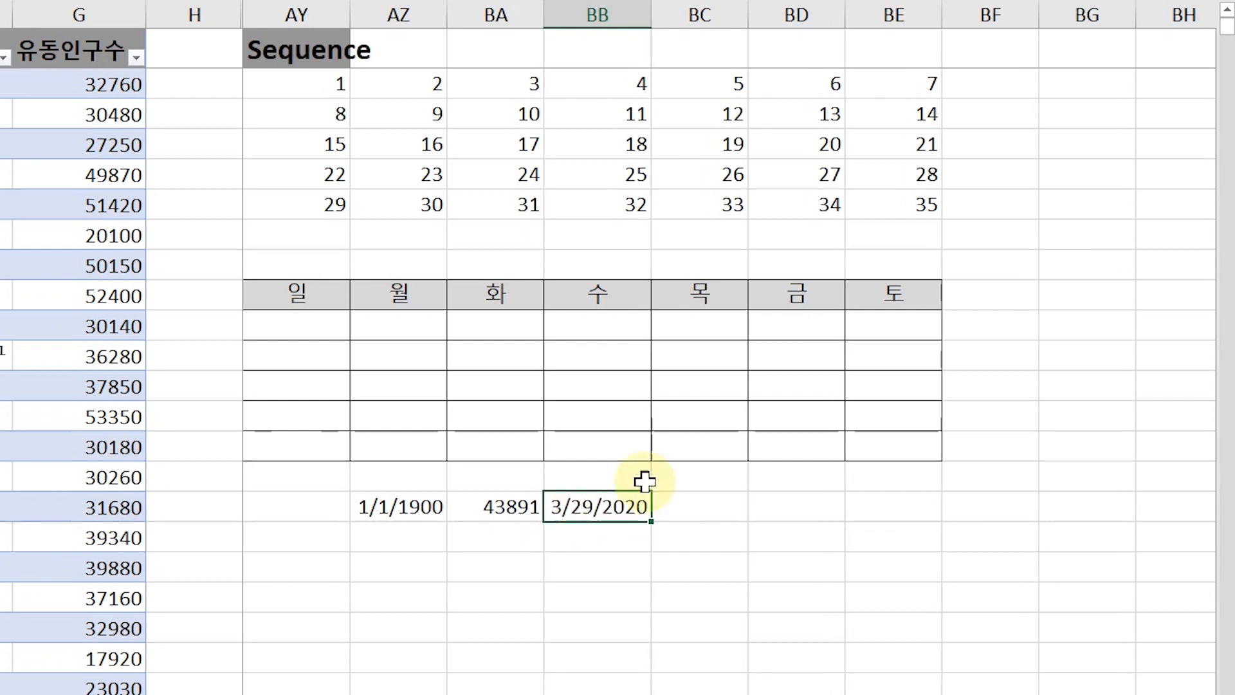
key("ctrl+1")
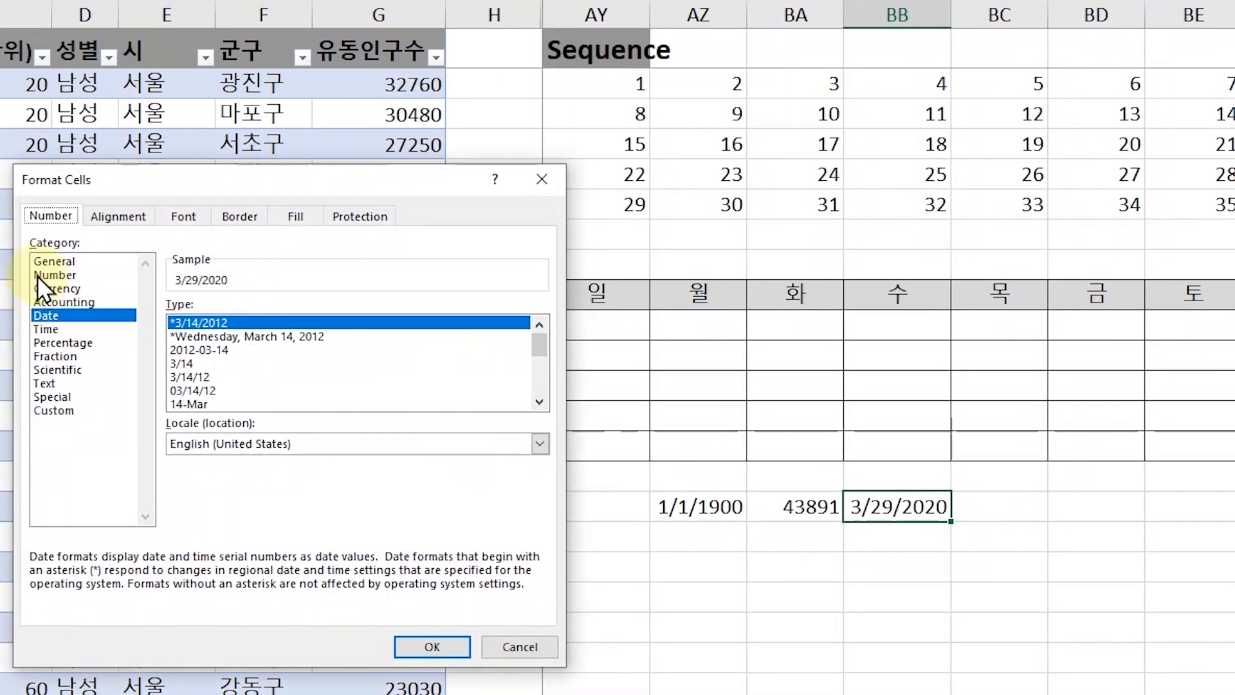
left_click(6, 262)
left_click(364, 645)
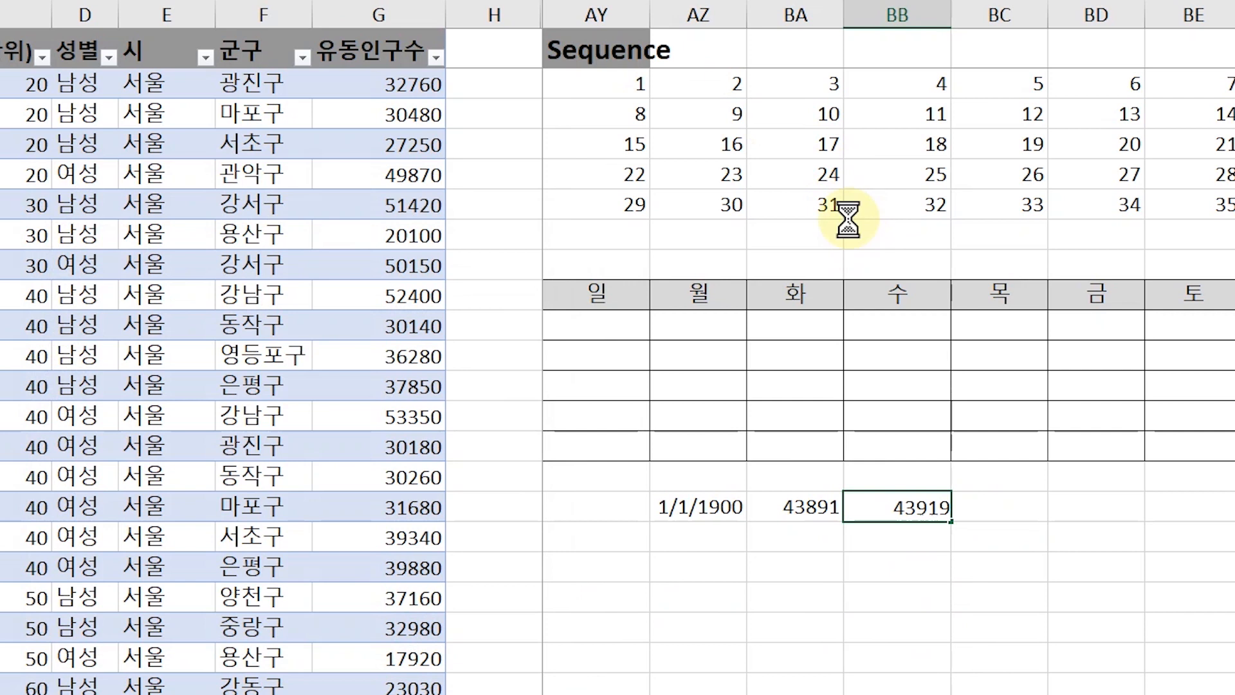
Step: Enter =SEQUENCE(5,7,43919) in AY10, the first Sunday cell of the weekday calendar
left_click(574, 326)
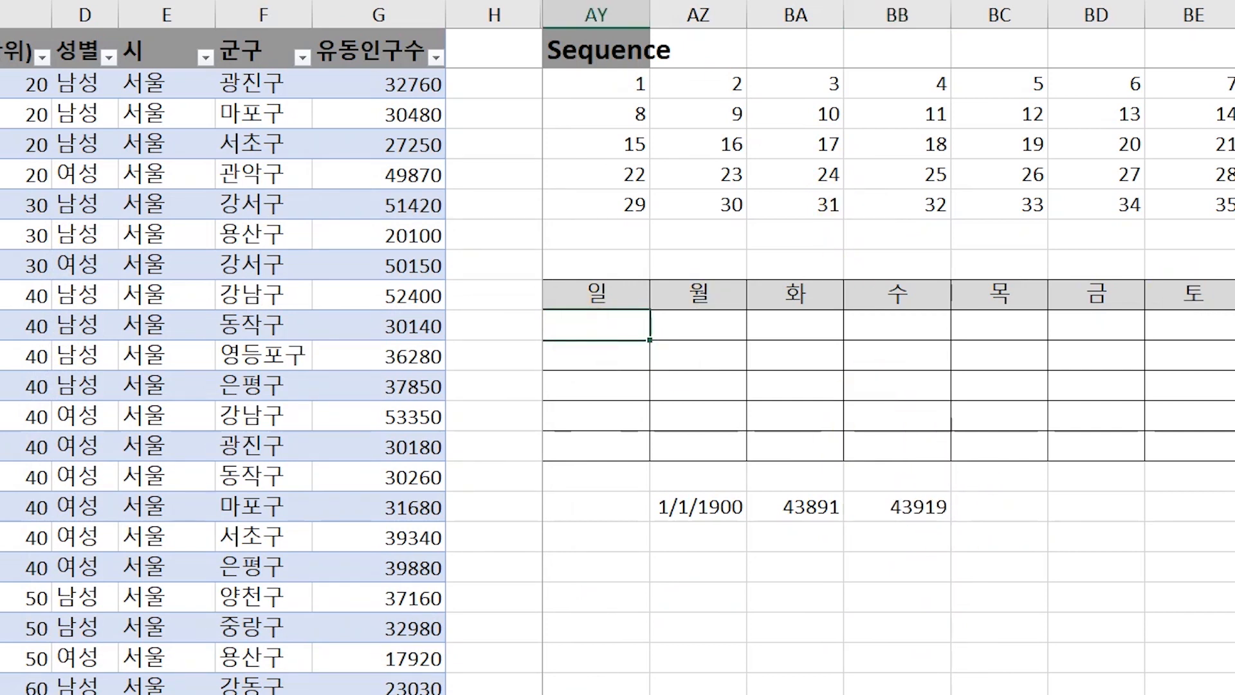
type("=seque")
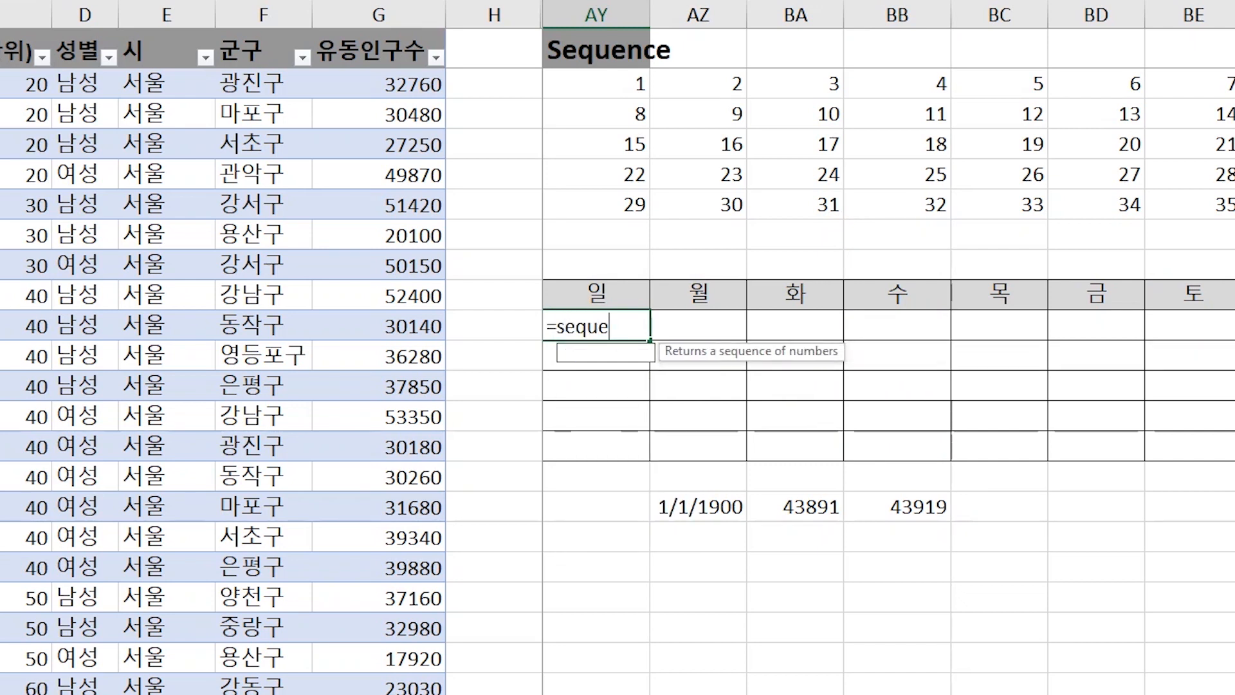
type("nce")
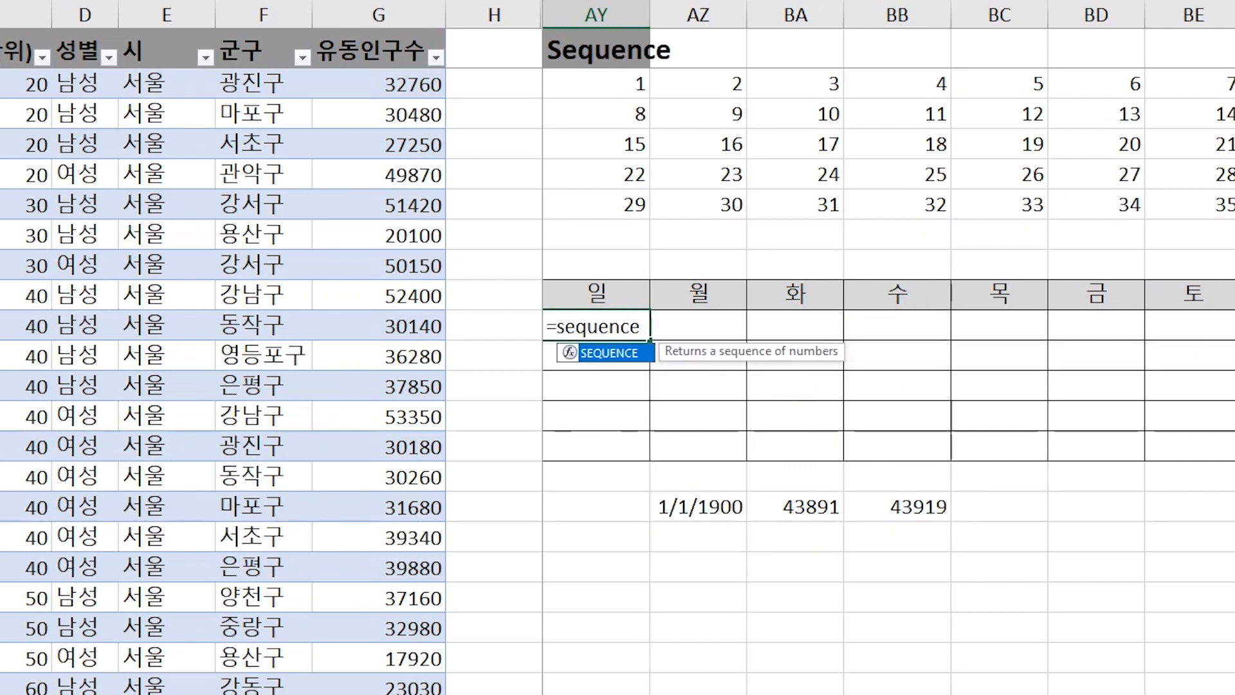
type("(5,7,")
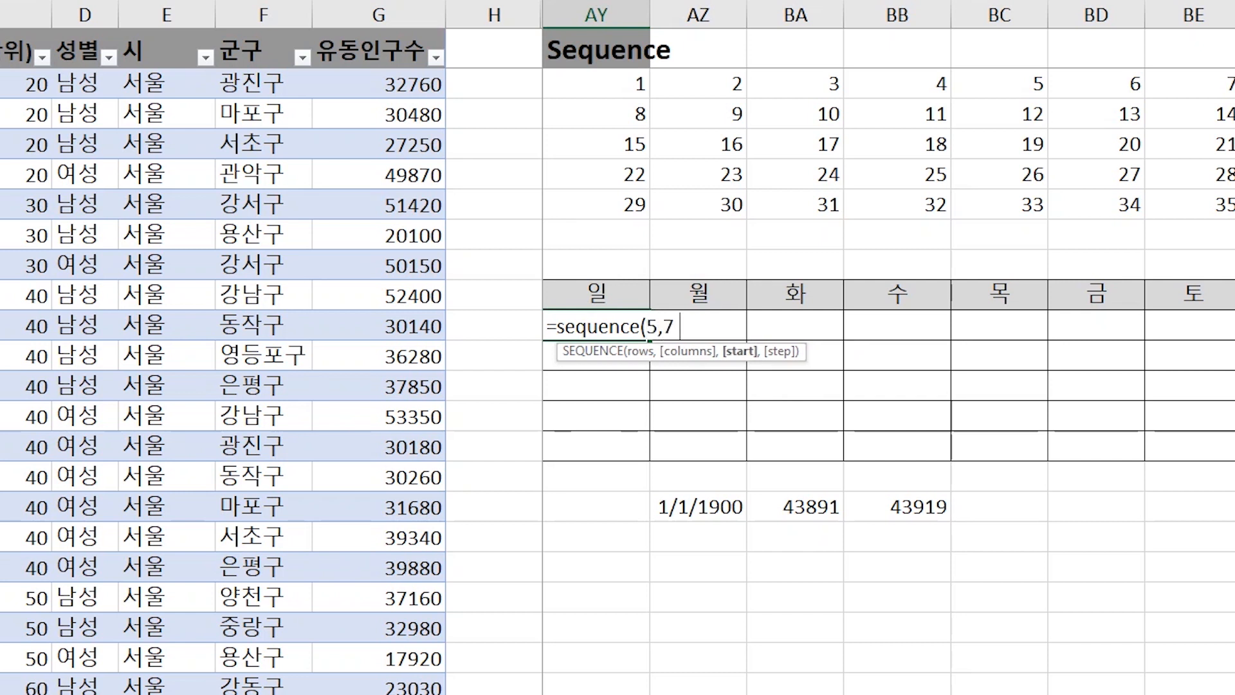
type("43919)")
key("Return")
Step: Wrap the AY10 formula in DAY so it reads =DAY(SEQUENCE(5,7,43919))
left_click(596, 325)
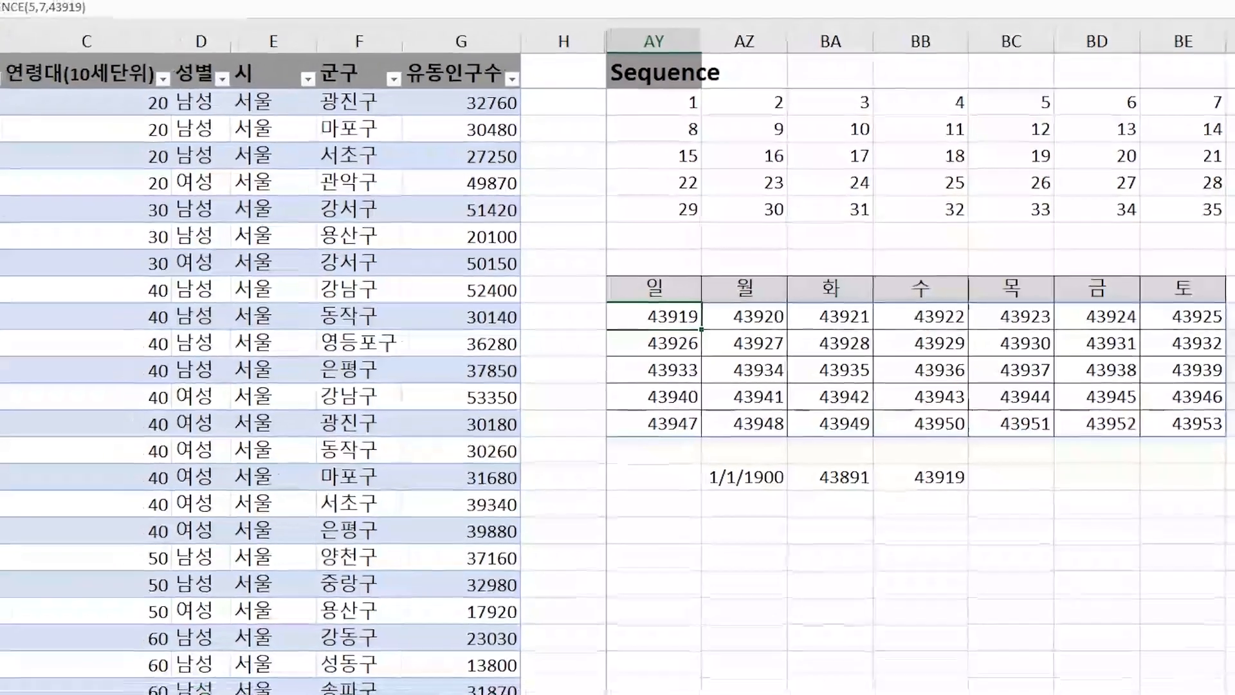
key("F2")
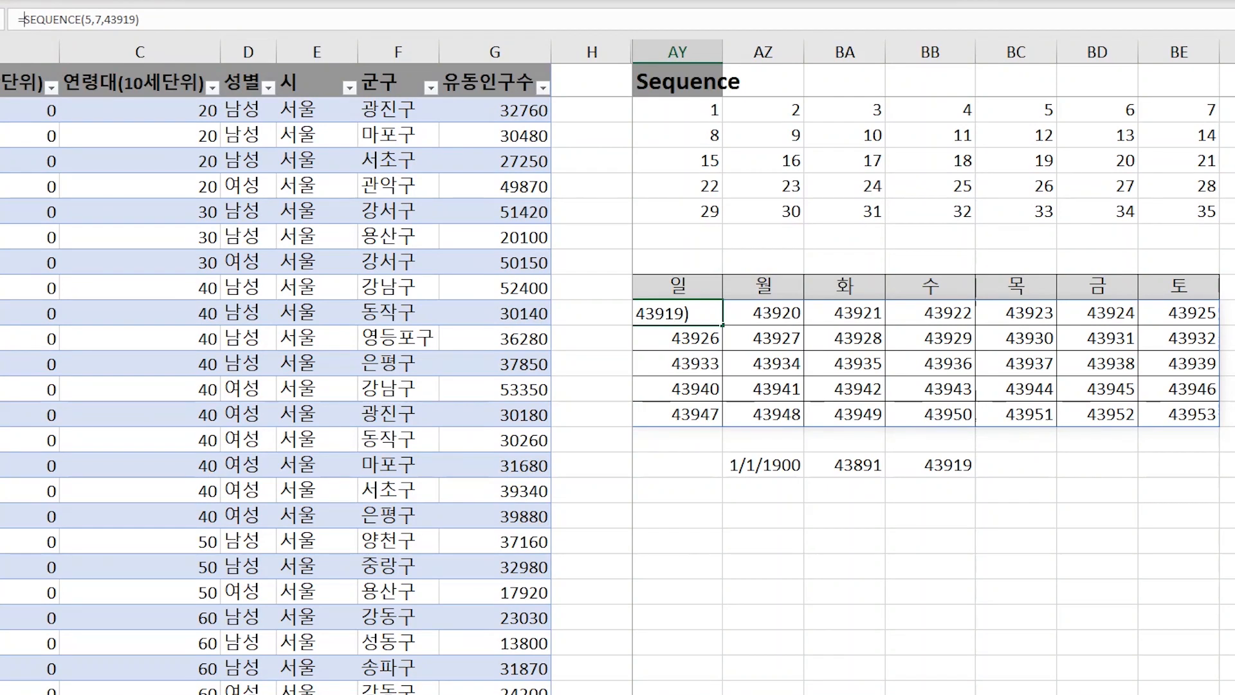
type("day")
type("(")
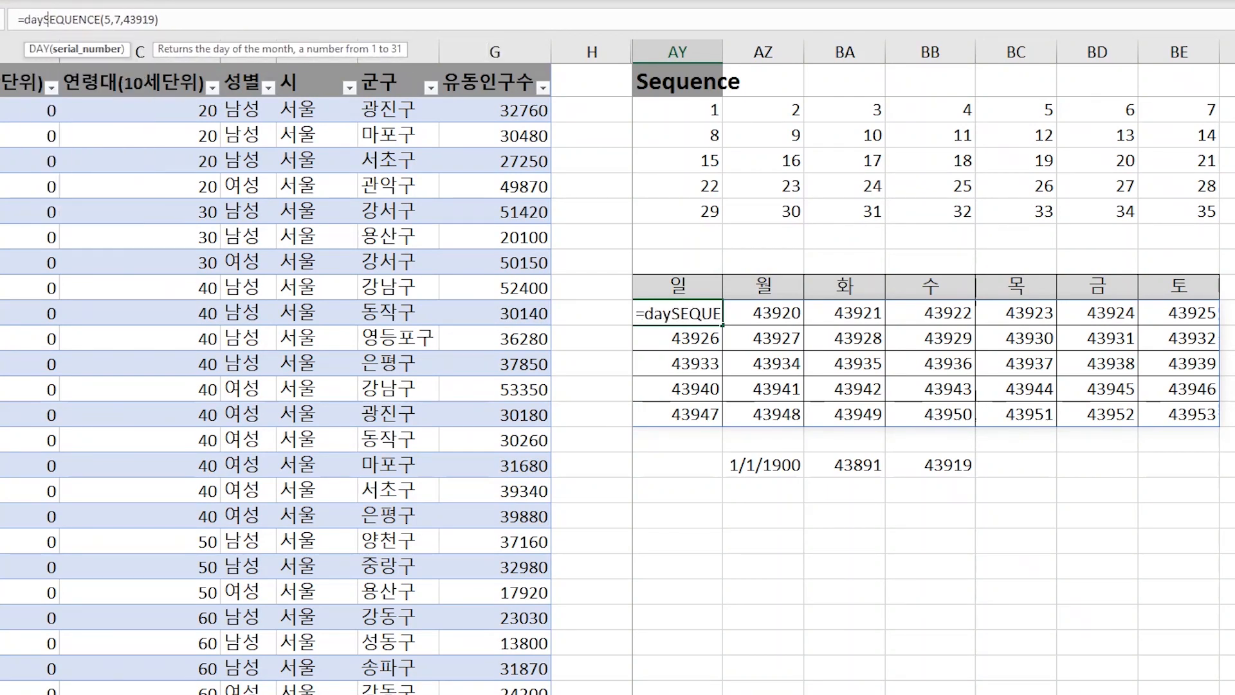
key("End")
type(")")
key("ctrl+Return")
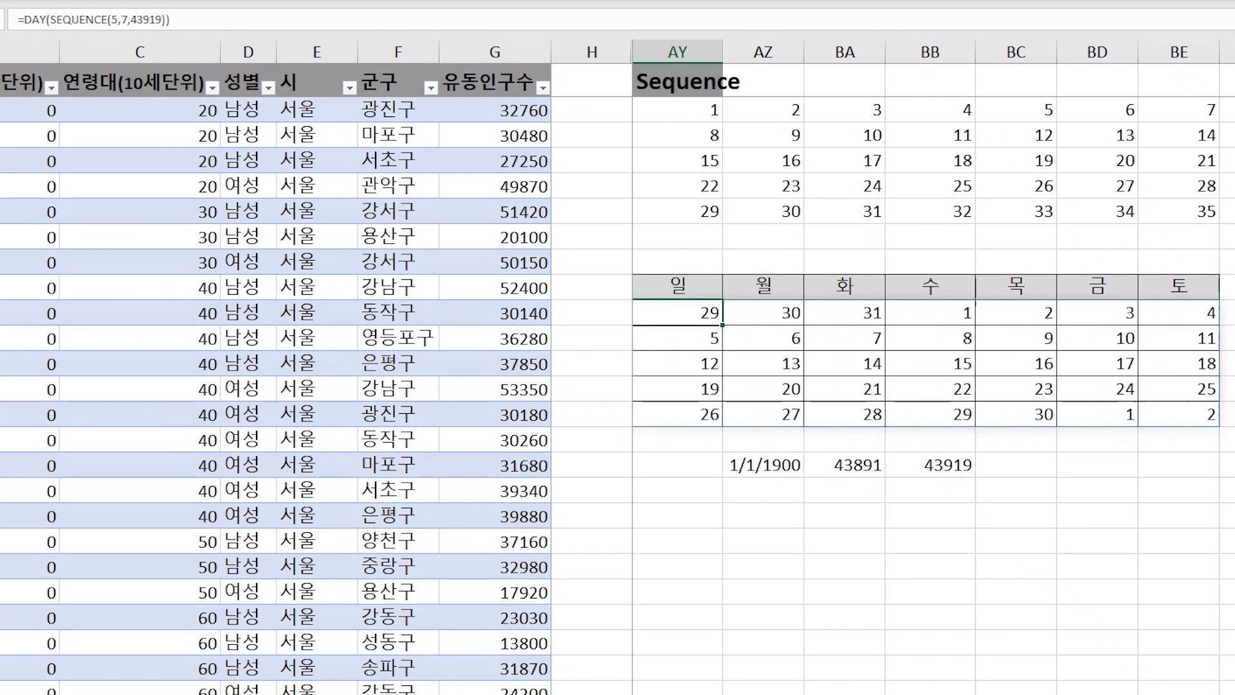
Step: Examine the day numbers across the calendar's first week and down to its last row, checking the spilled formula
left_click(845, 312)
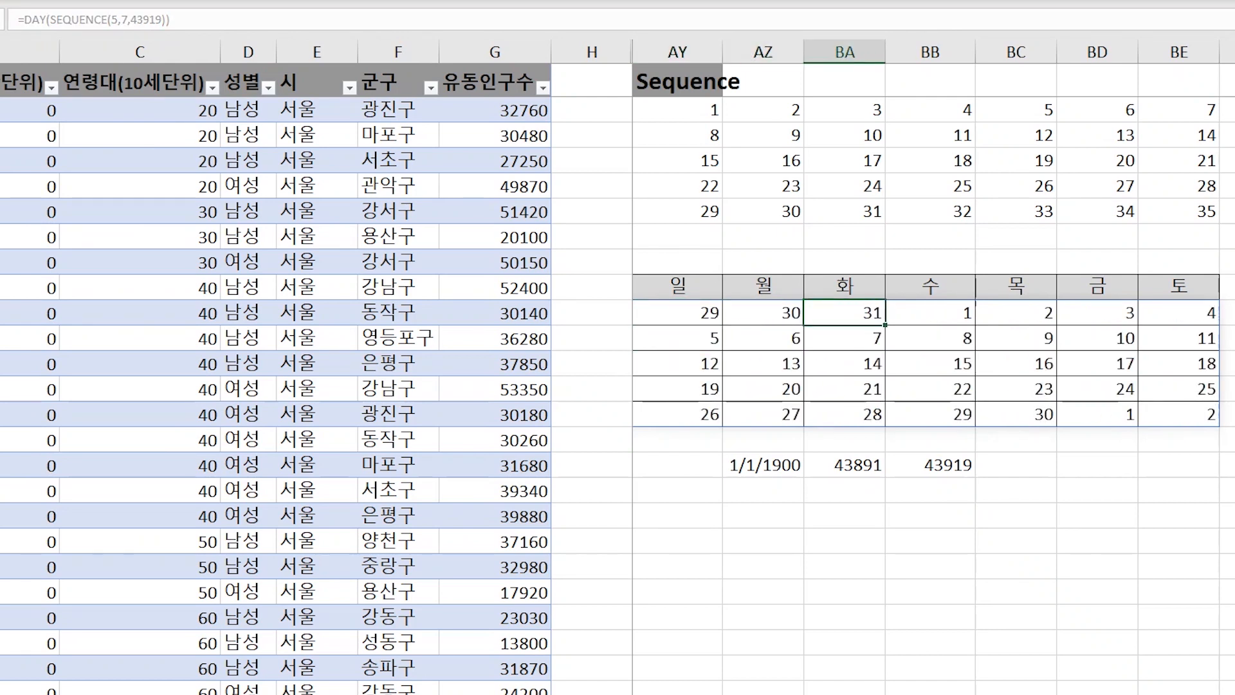
left_click(678, 312)
key("Right")
key("Right")
key("Right")
key("Right")
key("Right")
key("Right")
key("Right")
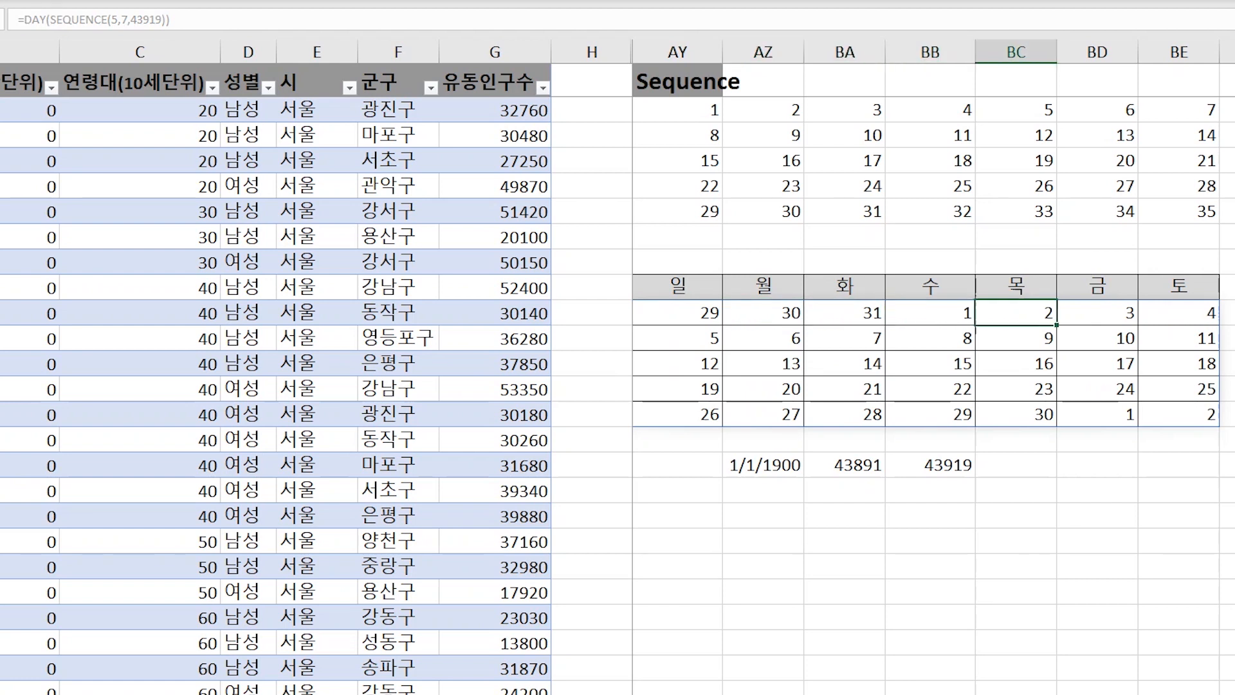
key("Left")
key("Left")
key("Down")
key("Down")
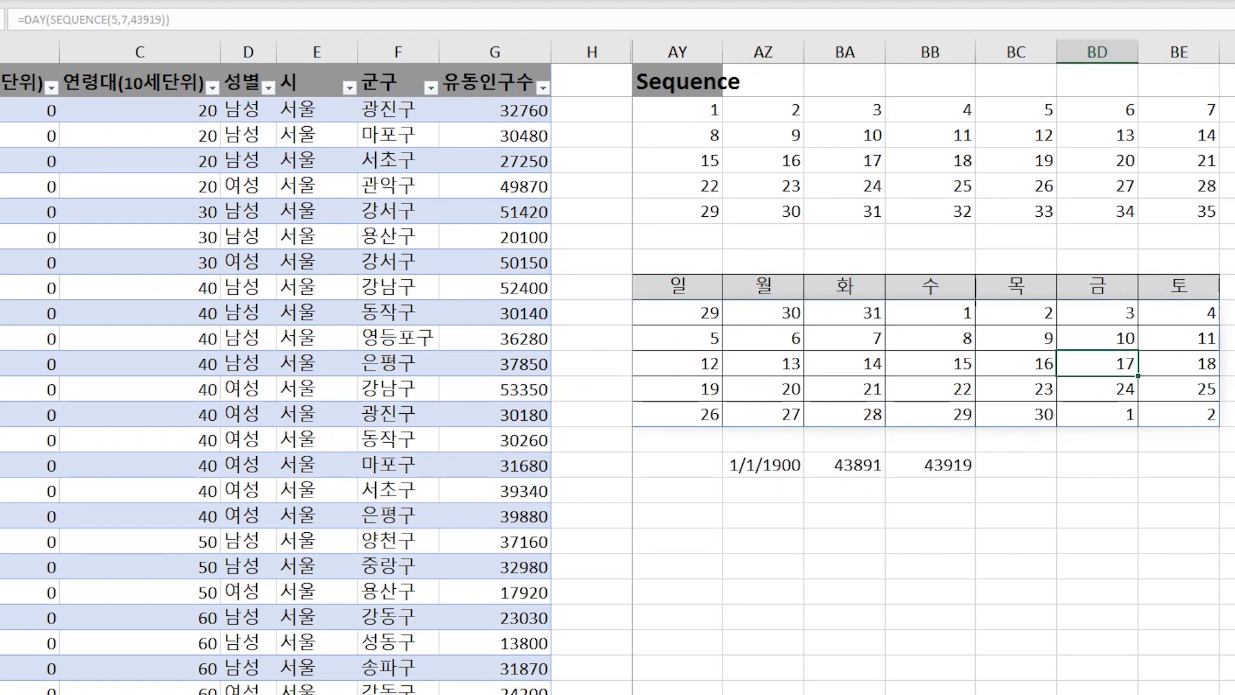
key("Left")
key("Left")
key("Down")
key("Right")
key("Down")
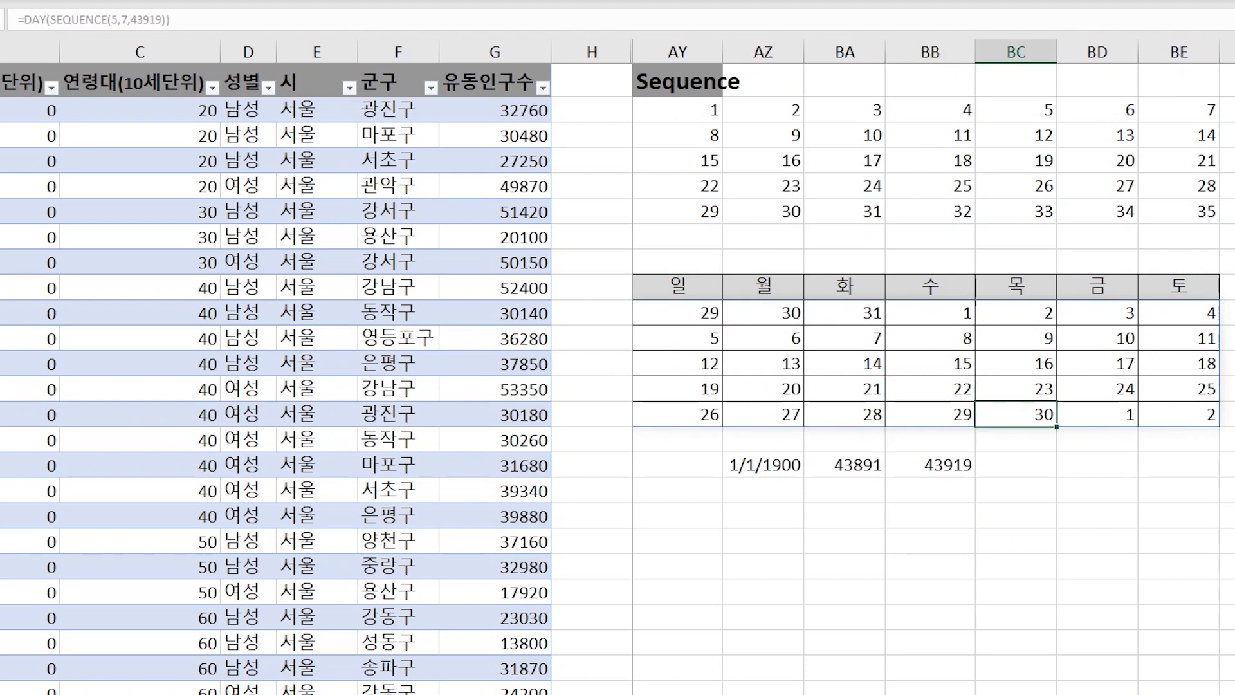